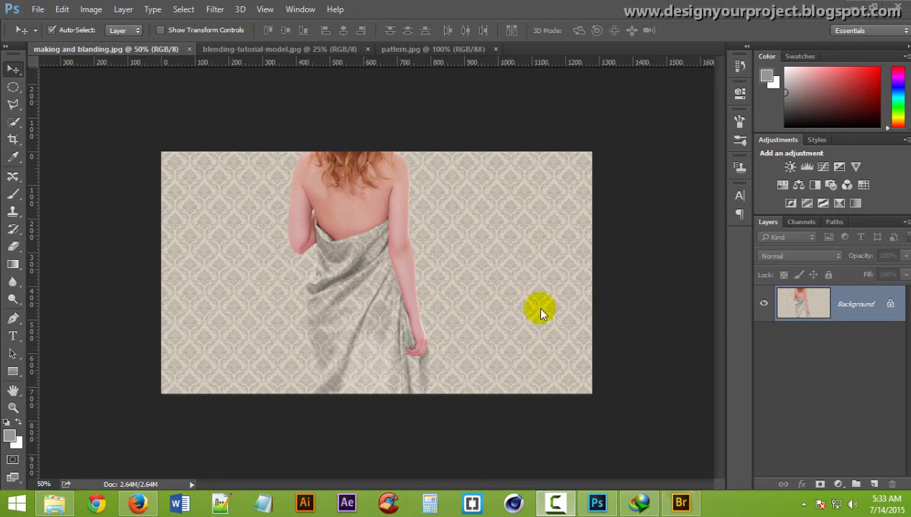
- Look over the model photo, damask pattern and finished composite documents
{"action": "left_click", "coordinate": [225, 52]}
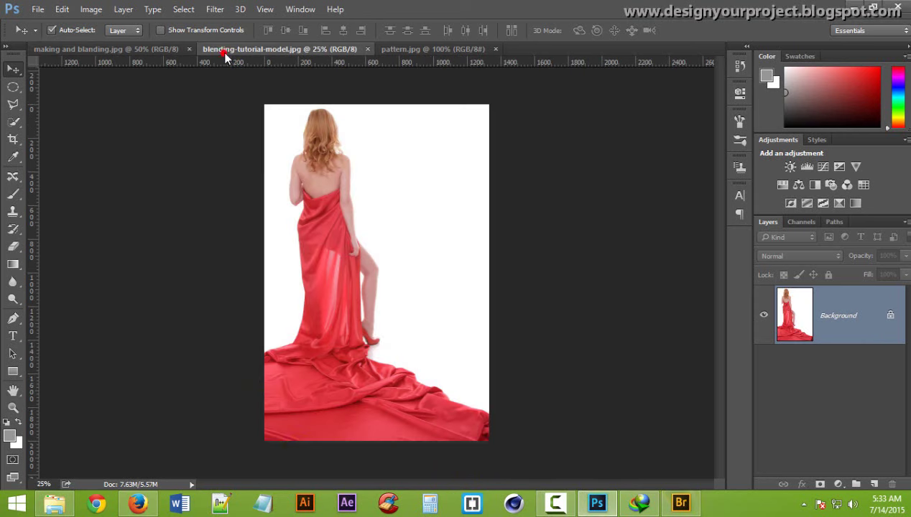
{"action": "left_click", "coordinate": [421, 50]}
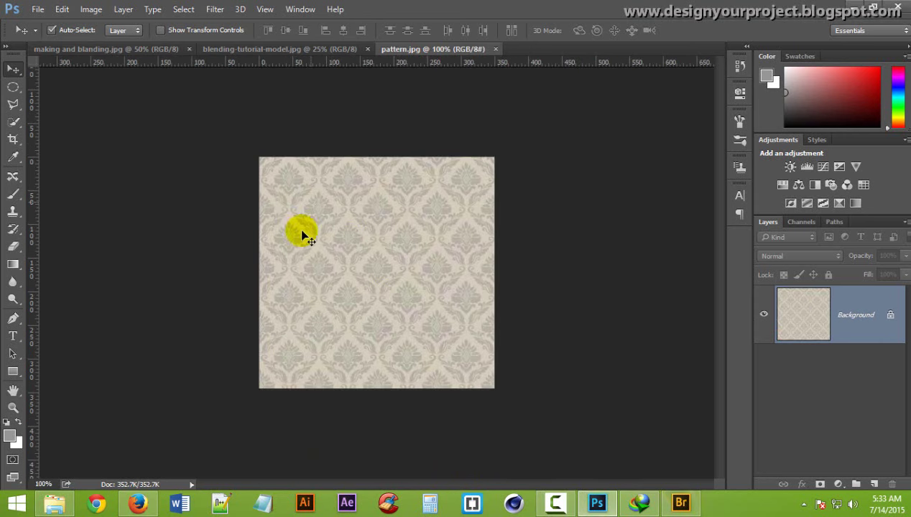
{"action": "left_click", "coordinate": [105, 49]}
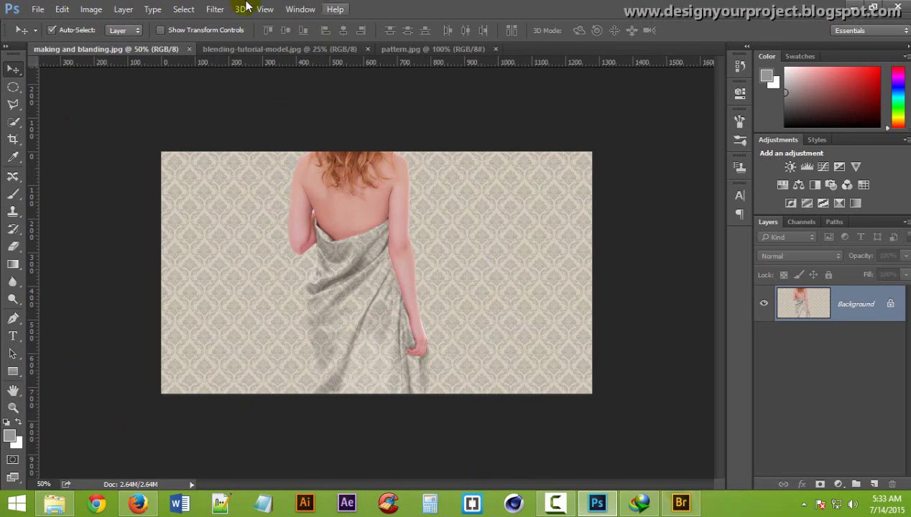
- Create a new white 1280×720 px, 72 ppi document named 'blanding'
{"action": "left_click", "coordinate": [39, 9]}
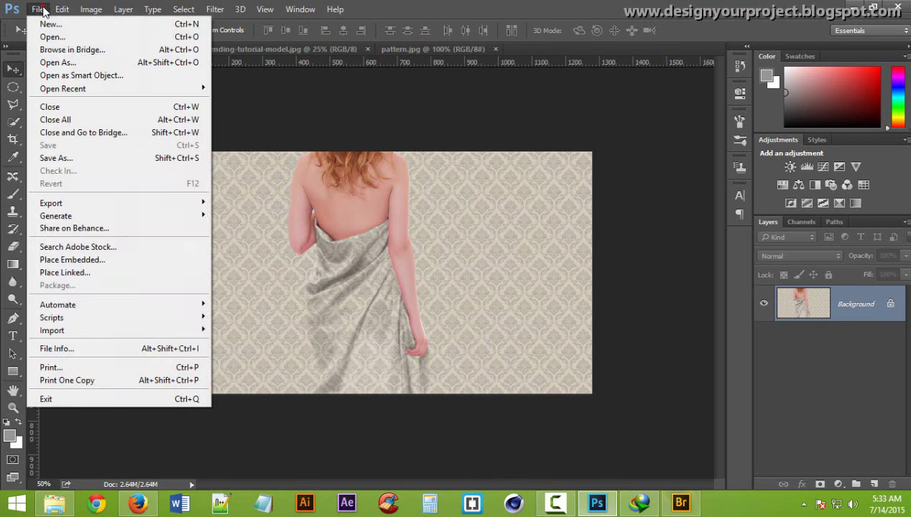
{"action": "left_click", "coordinate": [36, 22]}
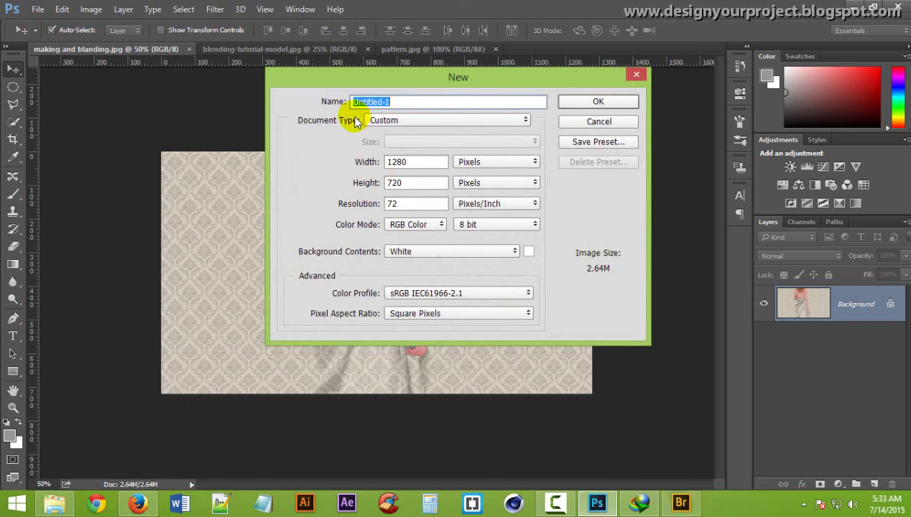
{"action": "type", "text": "मम"}
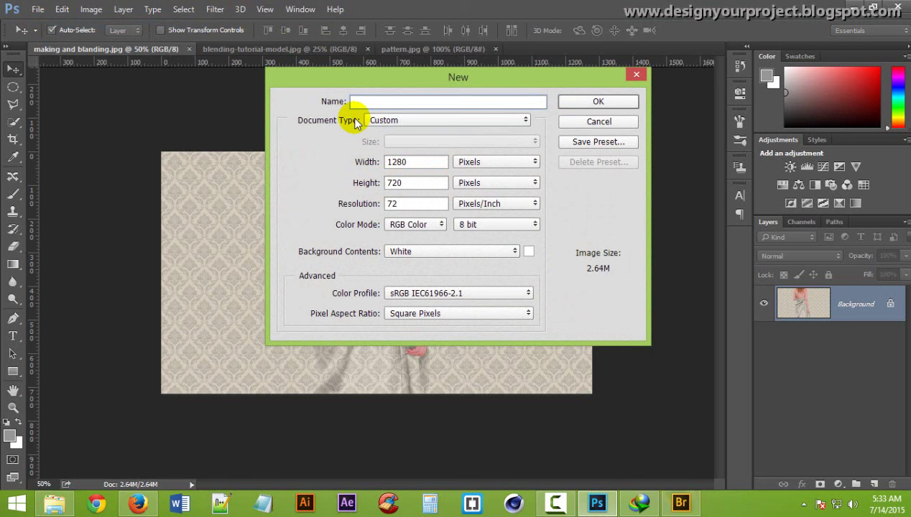
{"action": "type", "text": "blandi"}
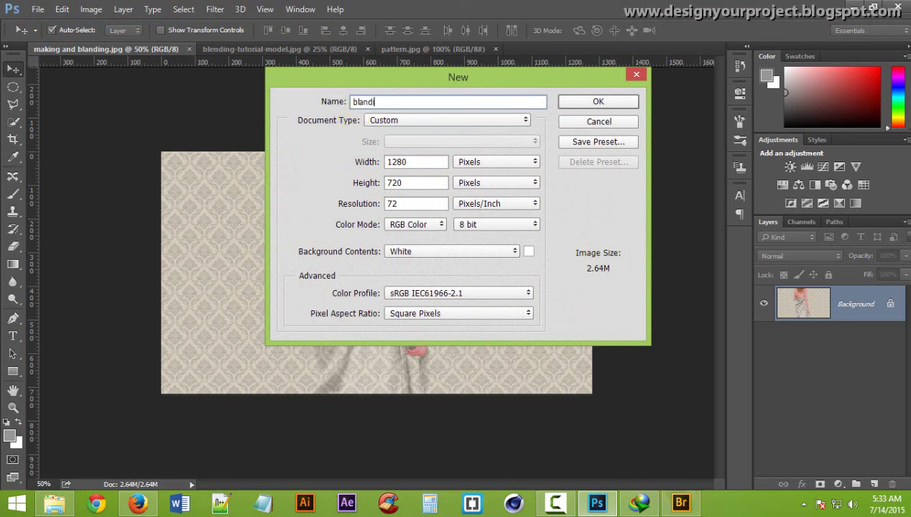
{"action": "type", "text": "ng"}
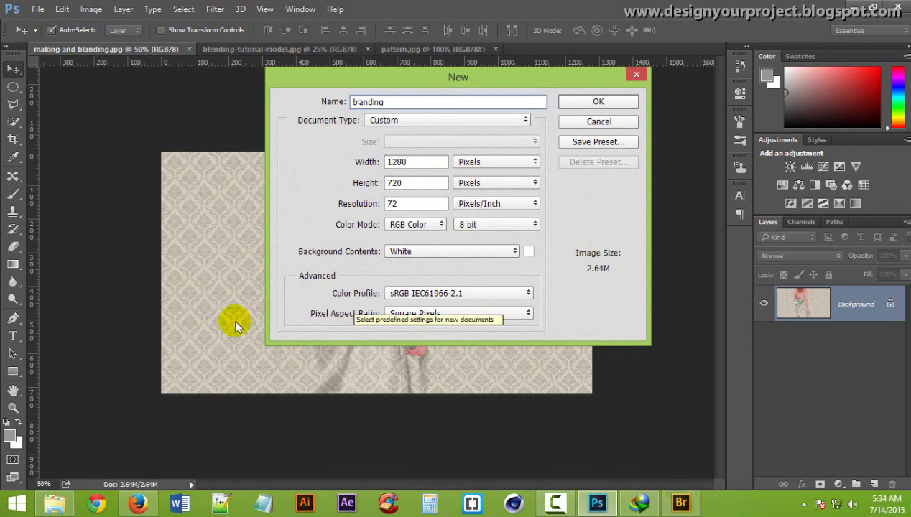
{"action": "left_click", "coordinate": [600, 102]}
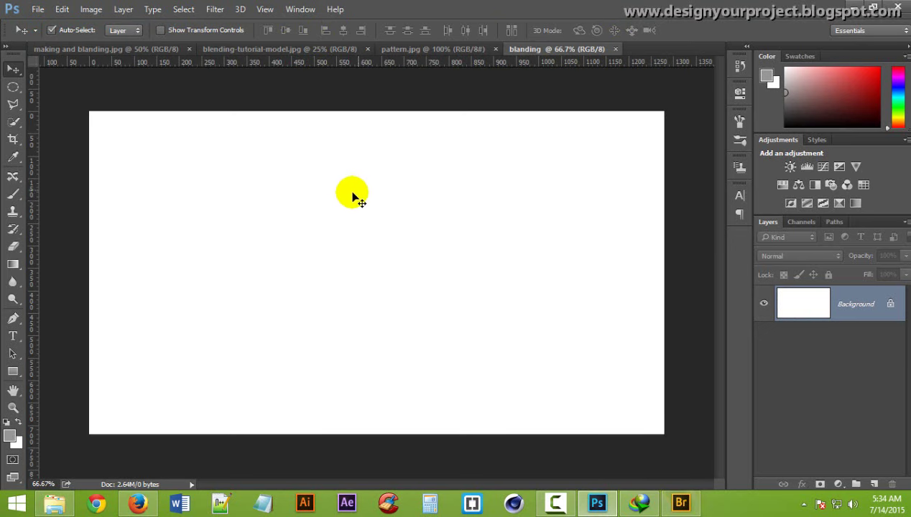
- Check the damask pattern image, then return to the blank blanding document
{"action": "left_click", "coordinate": [434, 52]}
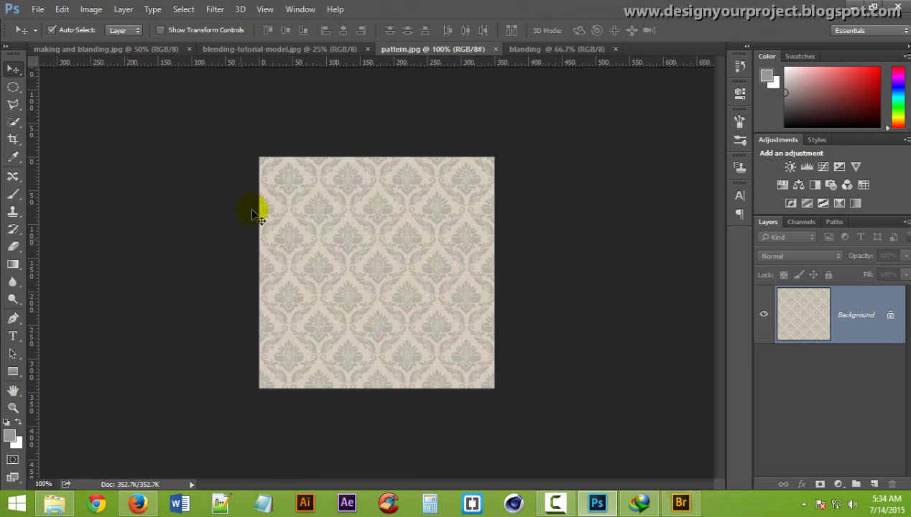
{"action": "left_click_drag", "start_coordinate": [251, 213], "coordinate": [540, 66]}
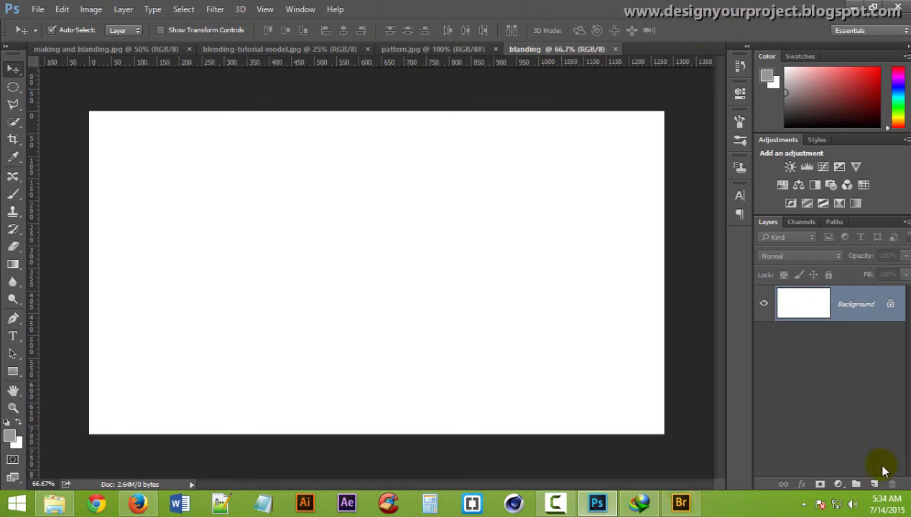
{"action": "left_click_drag", "start_coordinate": [359, 87], "coordinate": [838, 487]}
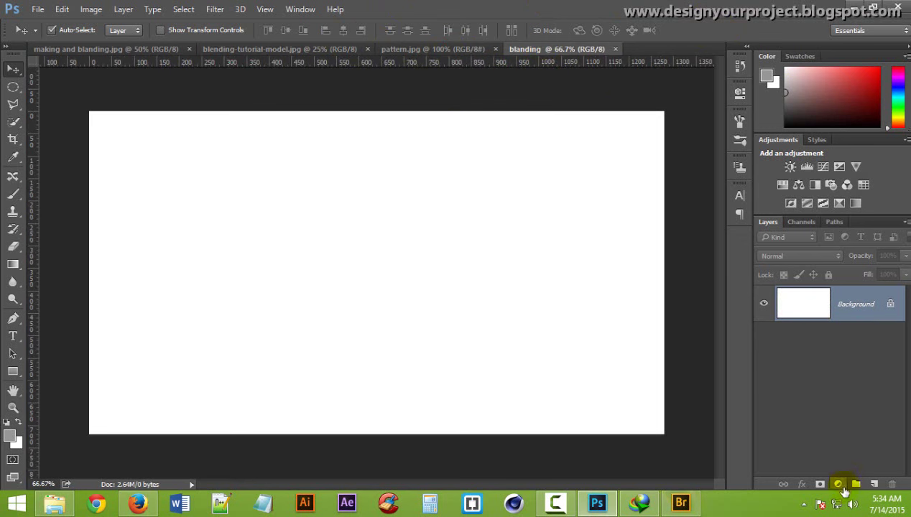
- Add a Pattern Fill layer using the beige damask pattern at 100% scale
{"action": "left_click", "coordinate": [843, 487]}
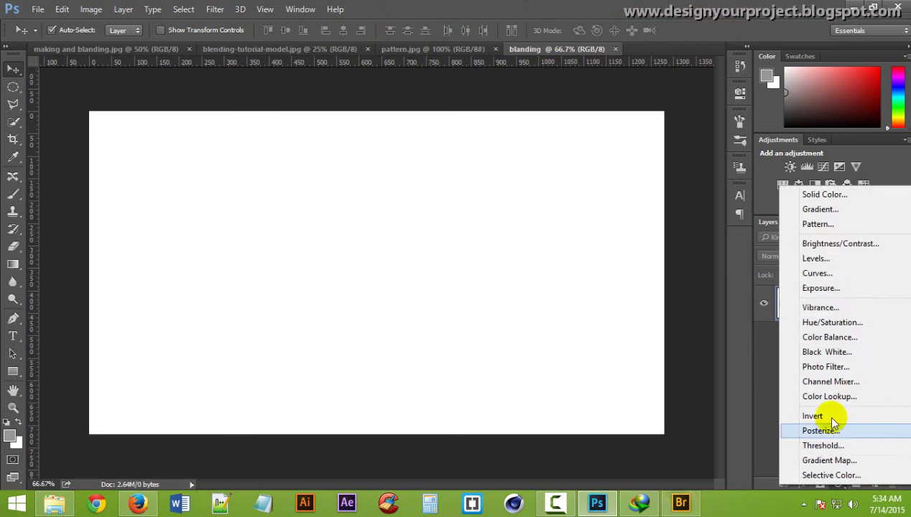
{"action": "left_click", "coordinate": [858, 225]}
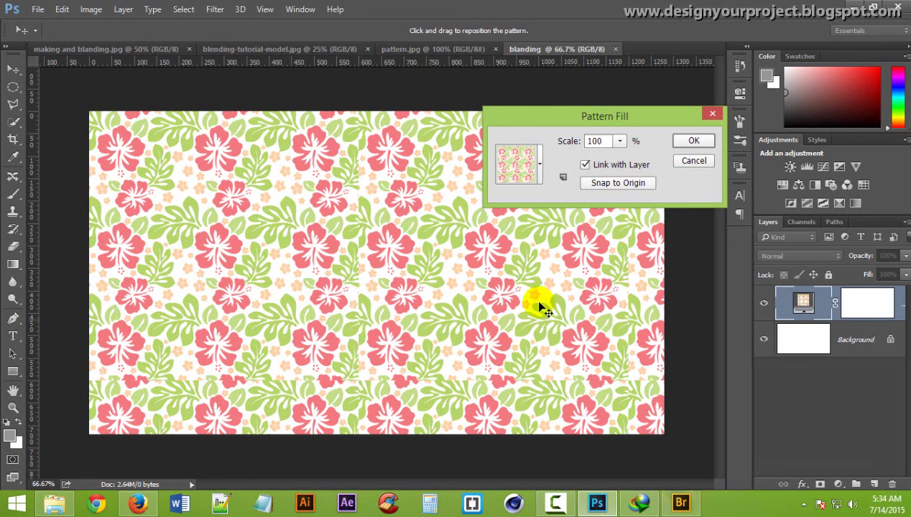
{"action": "left_click", "coordinate": [541, 168]}
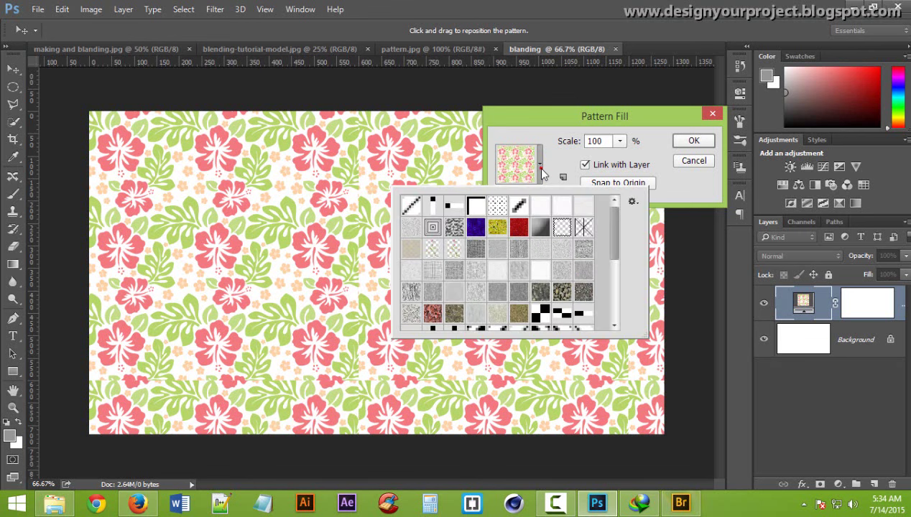
{"action": "mouse_move", "coordinate": [615, 238]}
{"action": "left_mouse_down"}
{"action": "mouse_move", "coordinate": [614, 285]}
{"action": "mouse_move", "coordinate": [610, 248]}
{"action": "left_mouse_up"}
{"action": "left_click", "coordinate": [411, 216]}
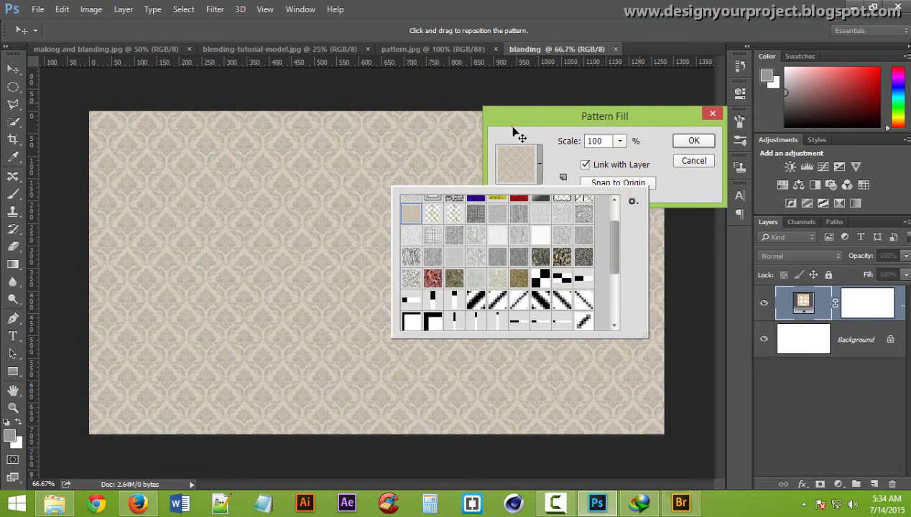
{"action": "left_click", "coordinate": [645, 359]}
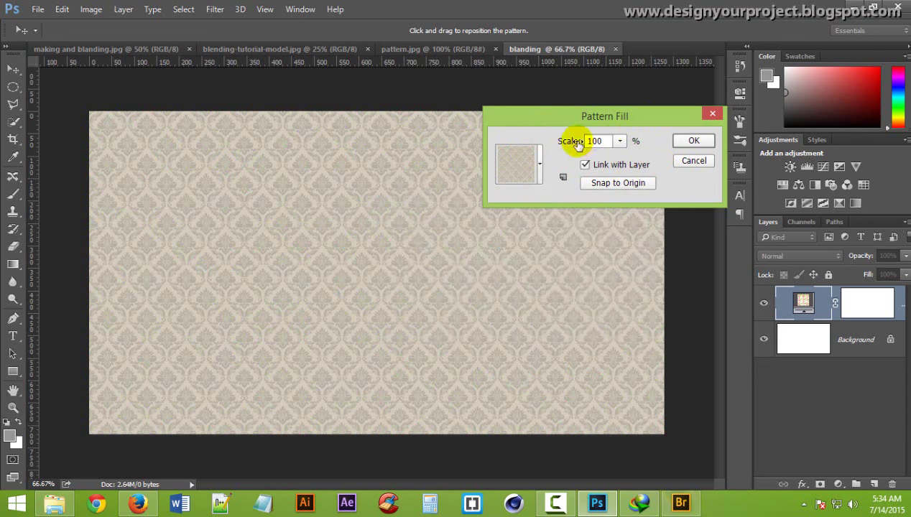
{"action": "left_click", "coordinate": [694, 141]}
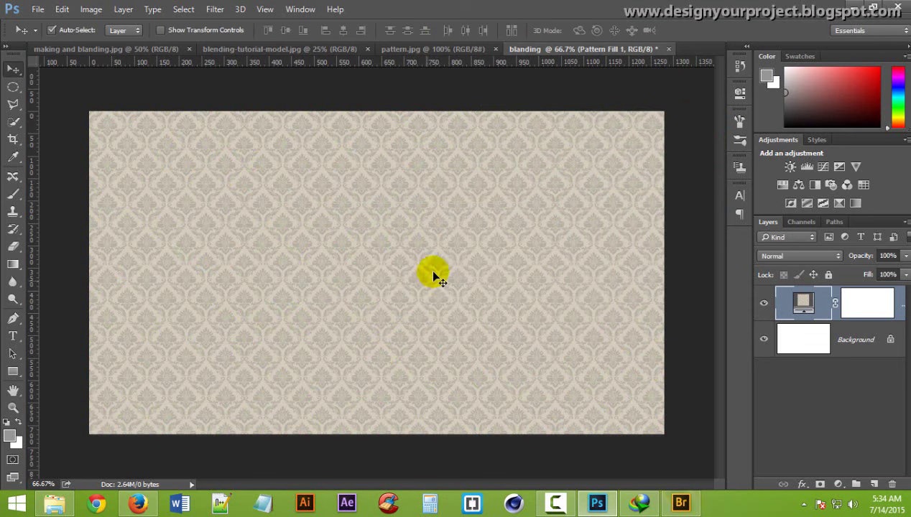
- View the pattern at 100%, then switch to the red-dress model photo and zoom in
{"action": "left_click", "coordinate": [375, 175], "text": "ctrl"}
{"action": "left_click", "coordinate": [416, 203], "text": "alt"}
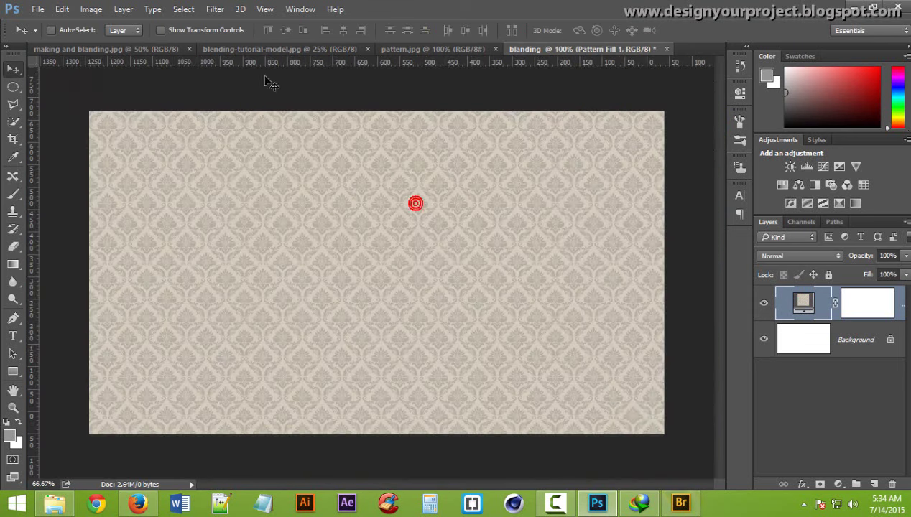
{"action": "left_click", "coordinate": [301, 50]}
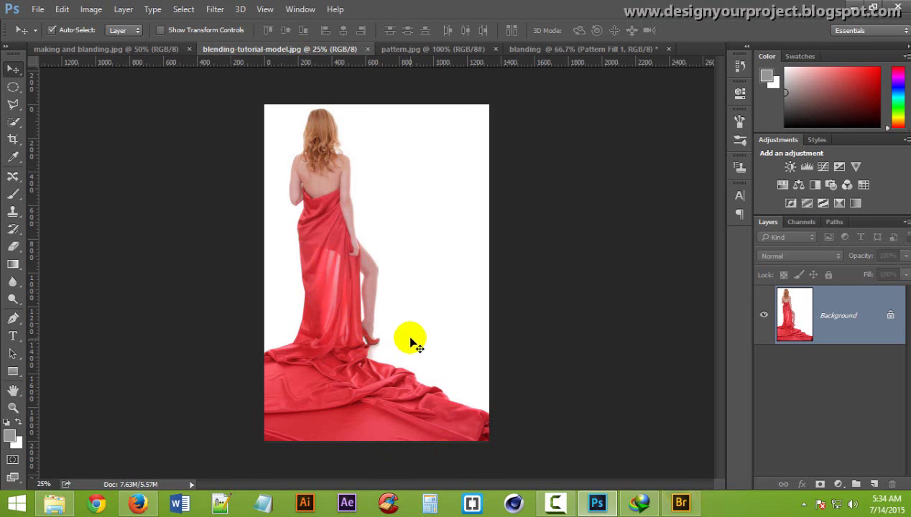
{"action": "left_click", "coordinate": [344, 153], "text": "ctrl"}
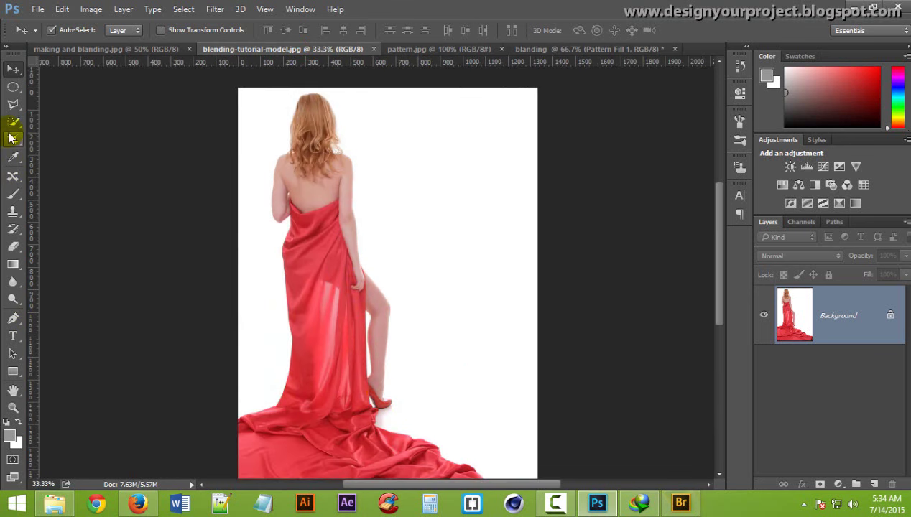
- Magic Wand-select the white background and invert the selection to isolate the model
{"action": "left_click_drag", "start_coordinate": [10, 134], "coordinate": [80, 131]}
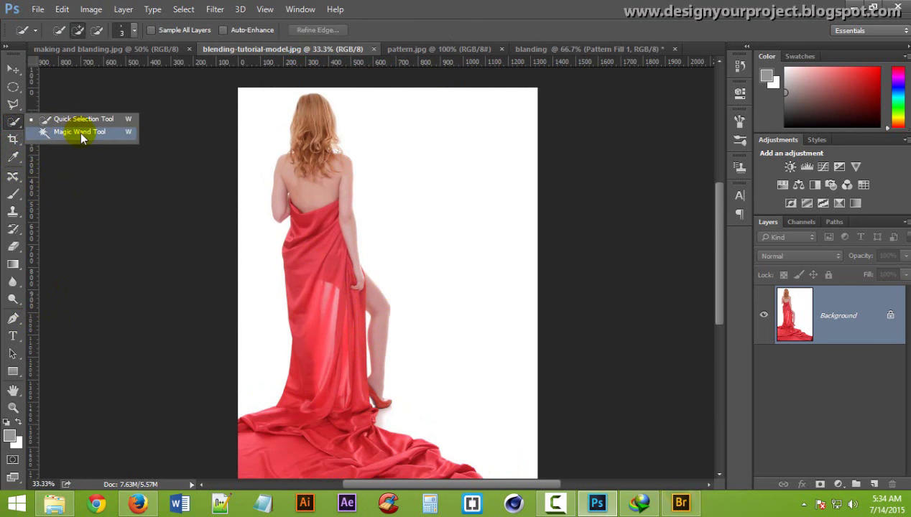
{"action": "left_click", "coordinate": [80, 132]}
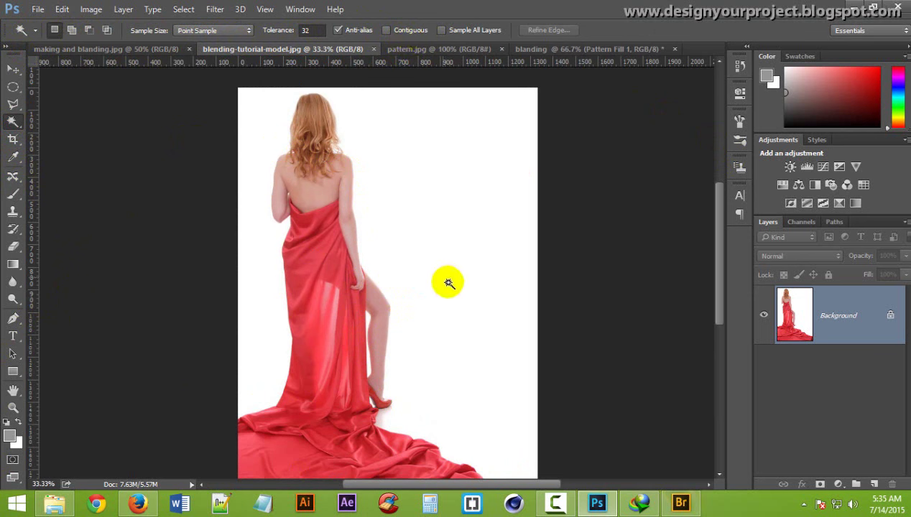
{"action": "left_click", "coordinate": [453, 244]}
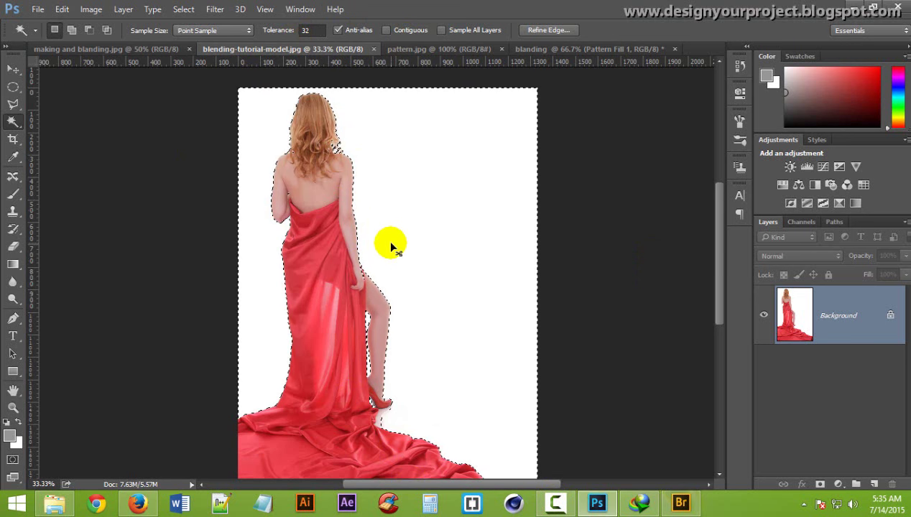
{"action": "left_click", "coordinate": [183, 10]}
{"action": "left_click", "coordinate": [223, 63]}
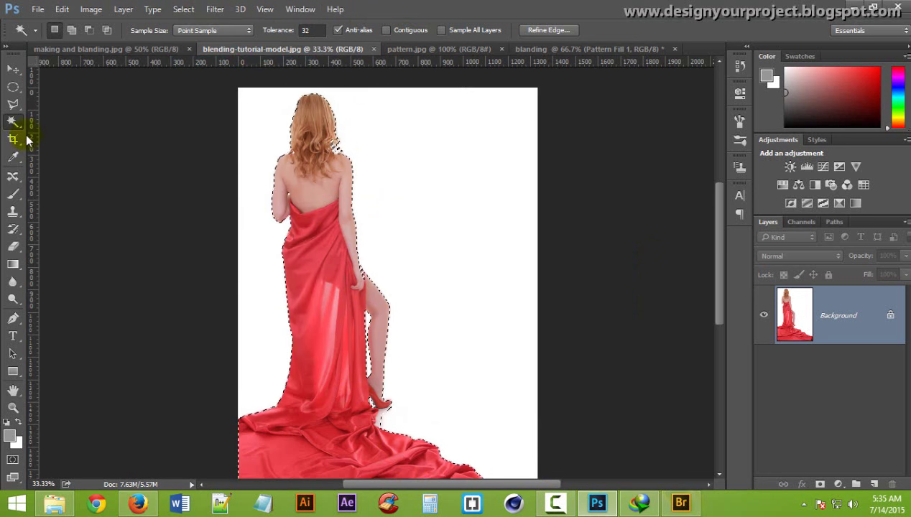
- In Refine Edge, brush-refine the selection edge around the model's hair and arm
{"action": "left_click", "coordinate": [549, 32]}
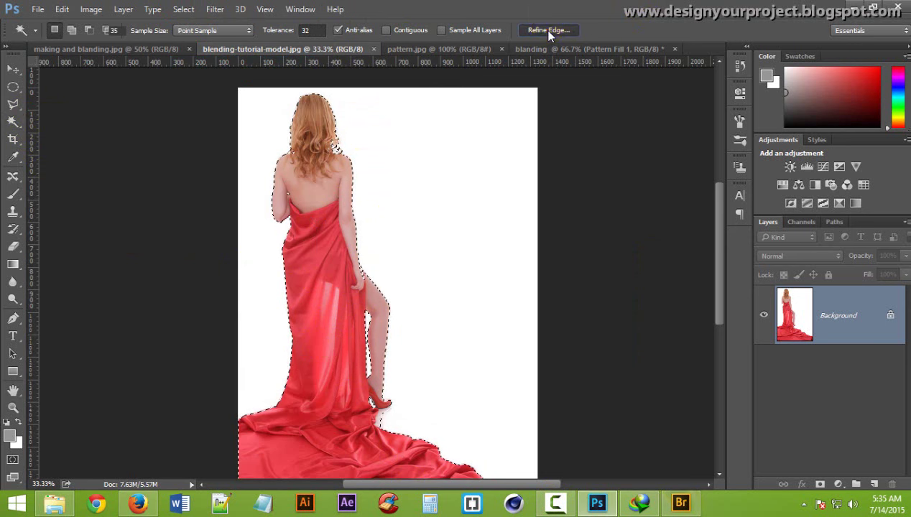
{"action": "left_click", "coordinate": [325, 168]}
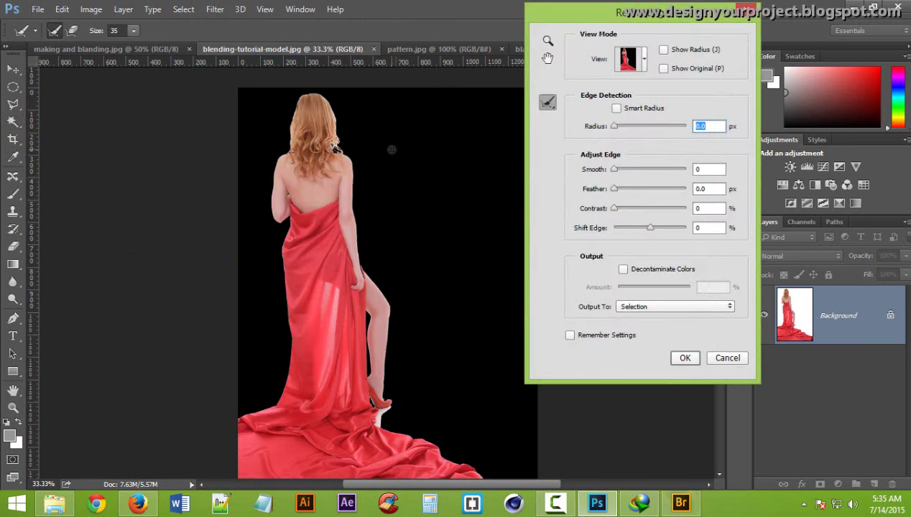
{"action": "left_click", "coordinate": [340, 158], "text": "ctrl"}
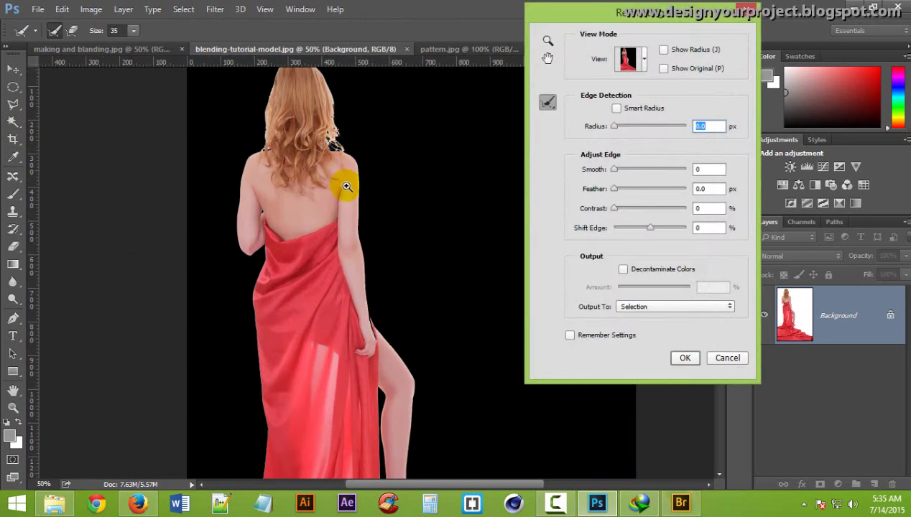
{"action": "left_click", "coordinate": [369, 268], "text": "ctrl"}
{"action": "mouse_move", "coordinate": [346, 133]}
{"action": "left_mouse_down"}
{"action": "mouse_move", "coordinate": [349, 184]}
{"action": "mouse_move", "coordinate": [421, 400]}
{"action": "mouse_move", "coordinate": [203, 153]}
{"action": "left_mouse_up"}
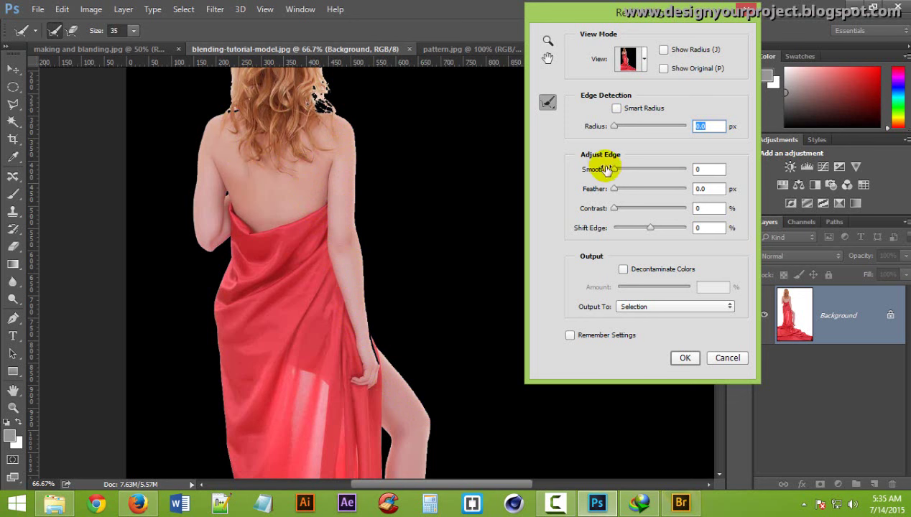
- Set Smooth 15, Feather 1.2 px, Contrast 41%, Shift Edge -16%, output to New Layer with Layer Mask
{"action": "left_click_drag", "start_coordinate": [616, 173], "coordinate": [625, 171]}
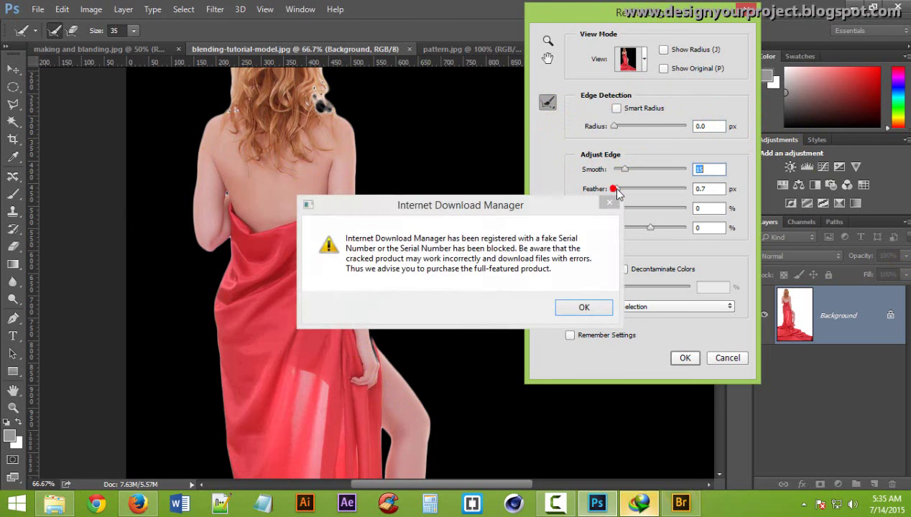
{"action": "left_click_drag", "start_coordinate": [616, 192], "coordinate": [618, 189]}
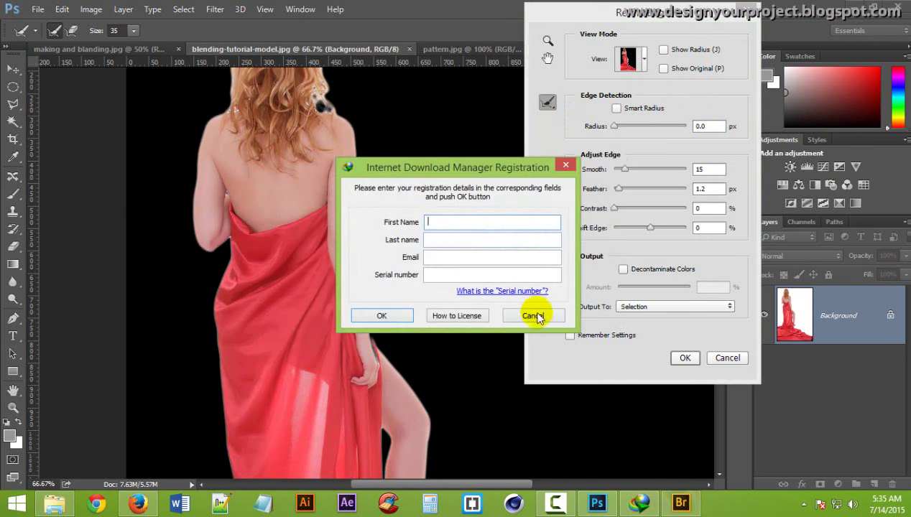
{"action": "left_click", "coordinate": [533, 314]}
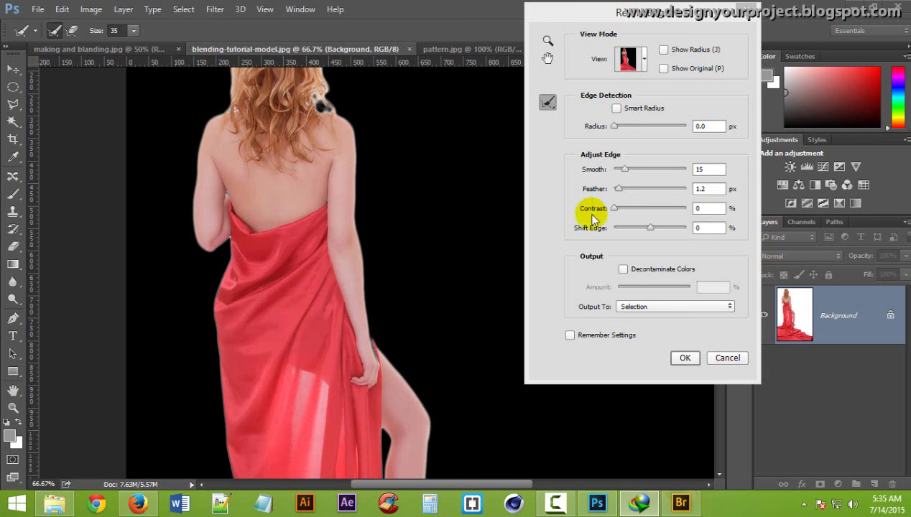
{"action": "left_click", "coordinate": [615, 209]}
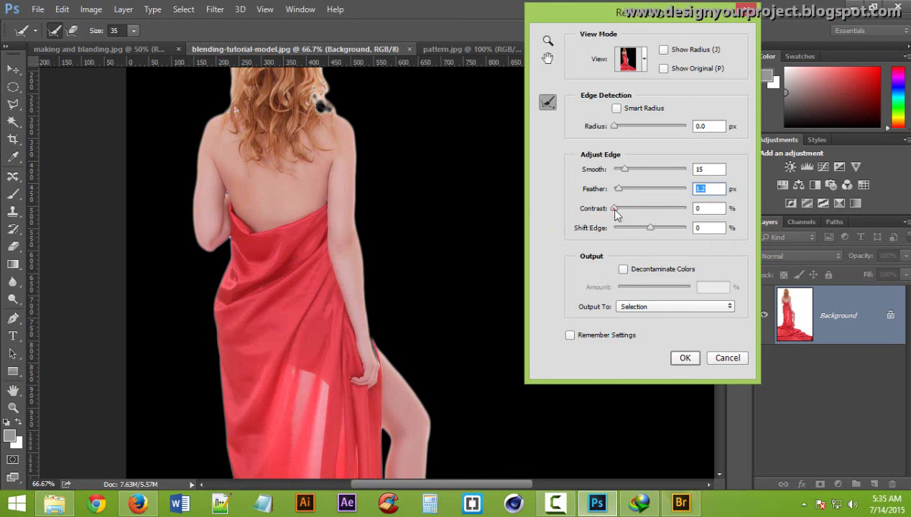
{"action": "left_click_drag", "start_coordinate": [615, 209], "coordinate": [636, 208]}
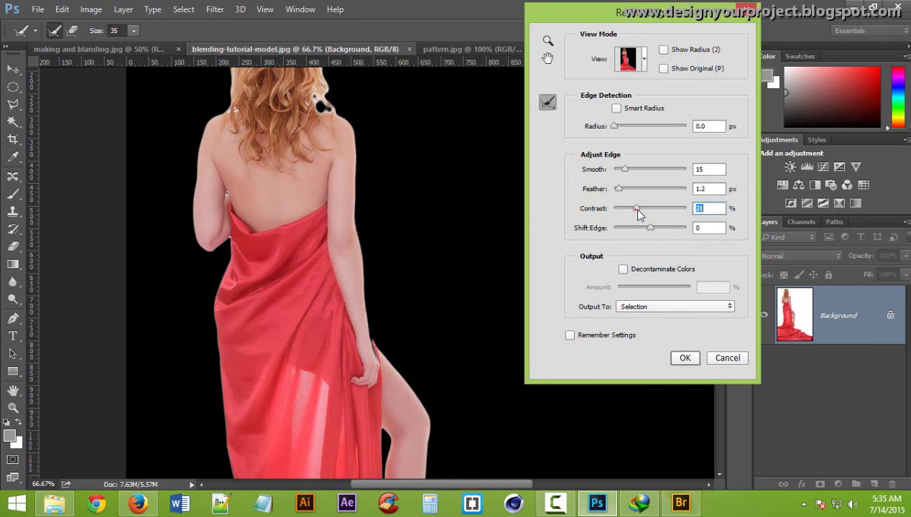
{"action": "left_click_drag", "start_coordinate": [638, 209], "coordinate": [643, 210]}
{"action": "left_click_drag", "start_coordinate": [650, 228], "coordinate": [644, 230]}
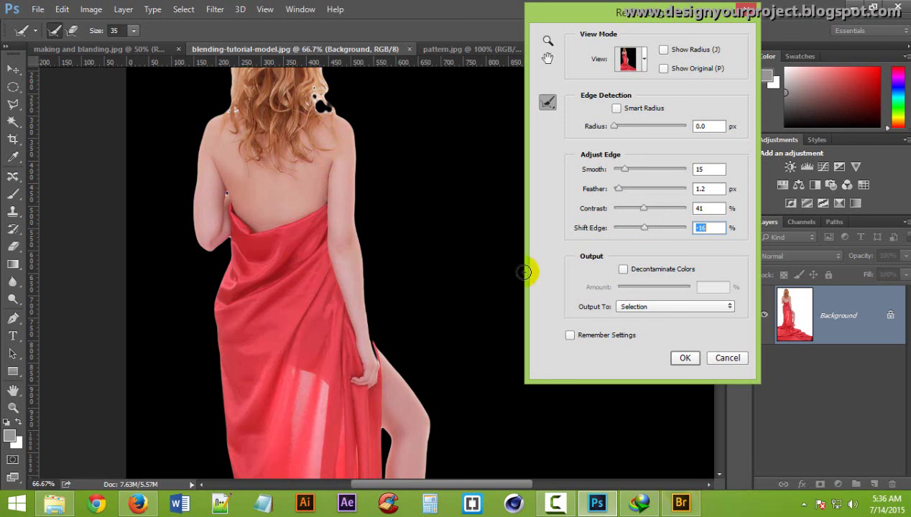
{"action": "left_click", "coordinate": [691, 304]}
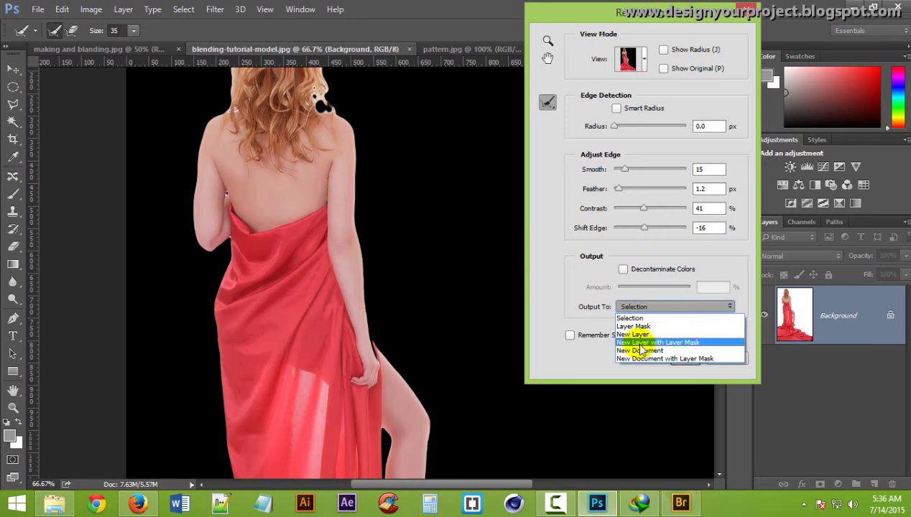
{"action": "left_click", "coordinate": [689, 344]}
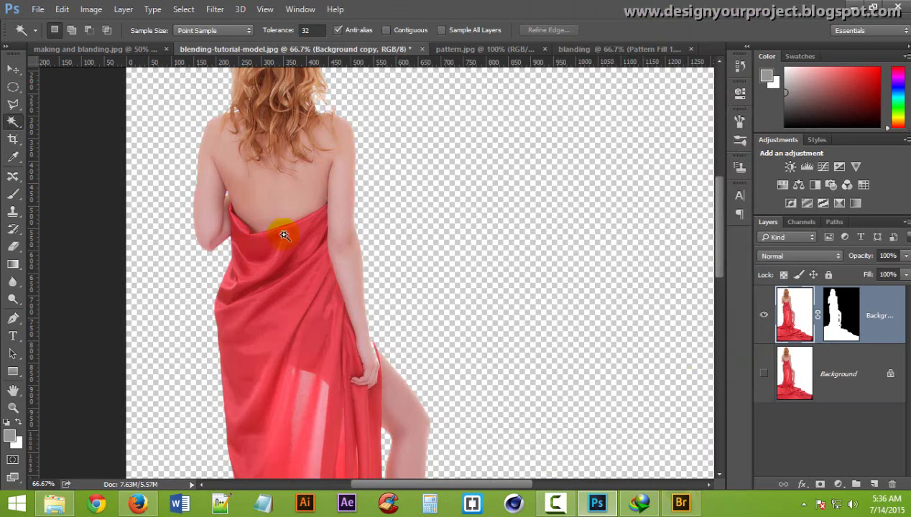
- Zoom out to check the cut-out's edges, then Magic Wand-select the red drapery
{"action": "left_click", "coordinate": [280, 170], "text": "ctrl"}
{"action": "left_click", "coordinate": [301, 150], "text": "alt"}
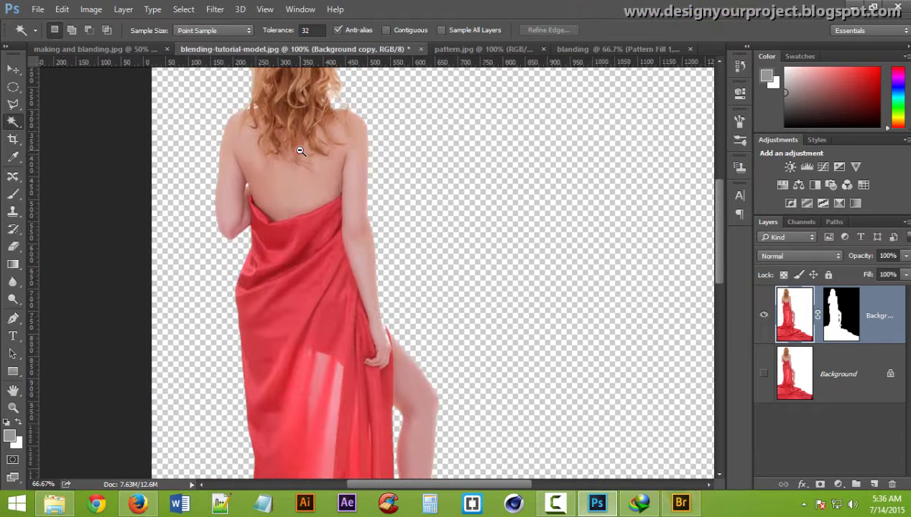
{"action": "left_click", "coordinate": [320, 227], "text": "alt"}
{"action": "scroll", "coordinate": [320, 216], "scroll_direction": "up", "scroll_amount": 2}
{"action": "scroll", "coordinate": [318, 208], "scroll_direction": "up", "scroll_amount": 1}
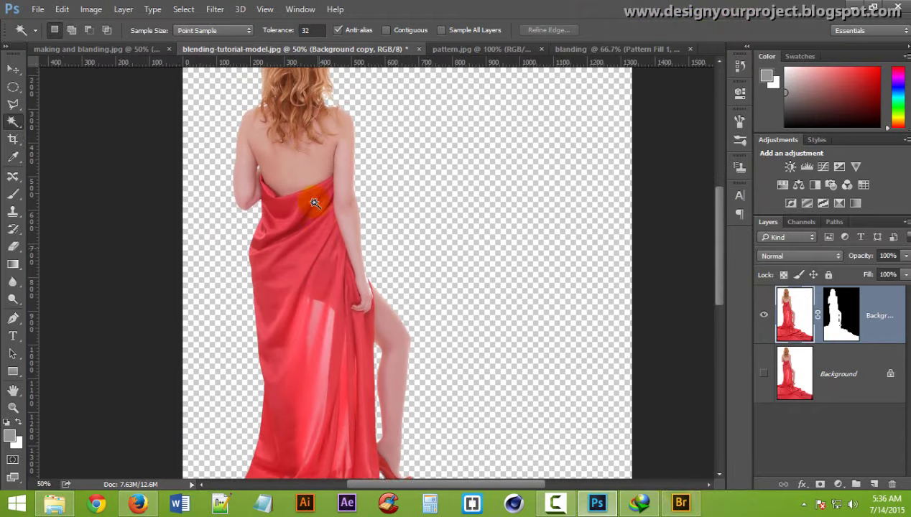
{"action": "scroll", "coordinate": [313, 198], "scroll_direction": "up", "scroll_amount": 2}
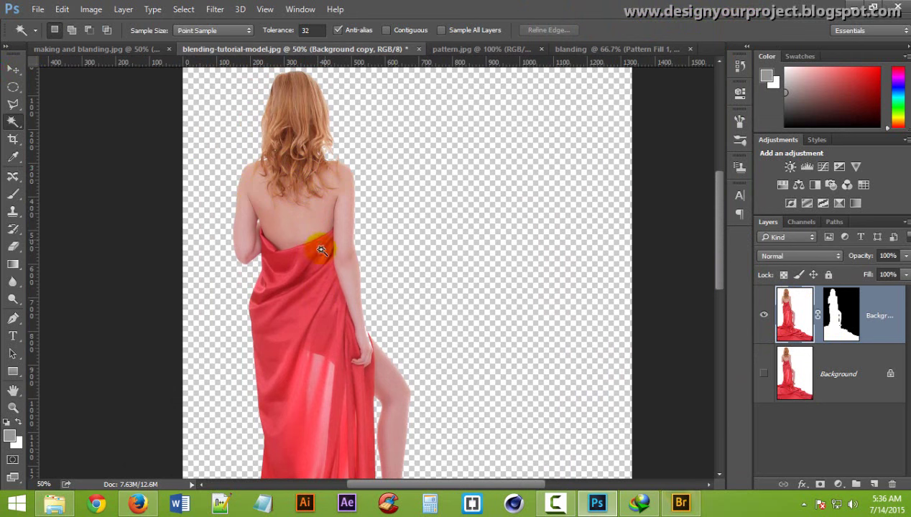
{"action": "left_click", "coordinate": [320, 287]}
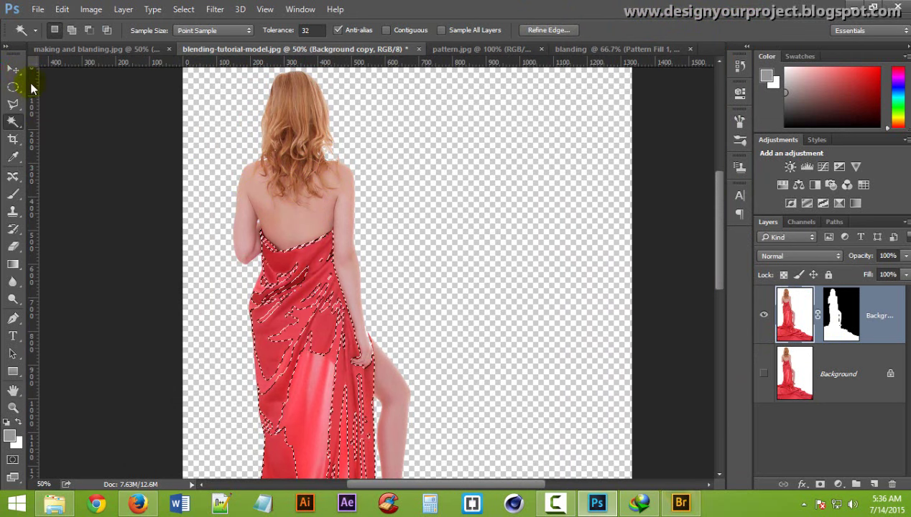
{"action": "left_click", "coordinate": [13, 70]}
- Drag the masked model layer onto the damask background in blanding and zoom in on her back
{"action": "left_click_drag", "start_coordinate": [244, 238], "coordinate": [608, 48]}
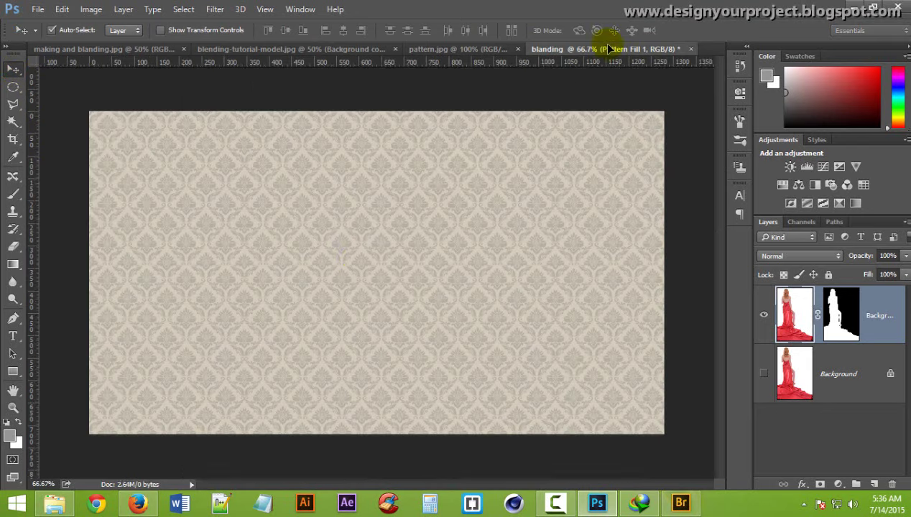
{"action": "mouse_move", "coordinate": [608, 48]}
{"action": "left_mouse_down"}
{"action": "mouse_move", "coordinate": [370, 263]}
{"action": "mouse_move", "coordinate": [380, 270]}
{"action": "mouse_move", "coordinate": [378, 257]}
{"action": "left_mouse_up"}
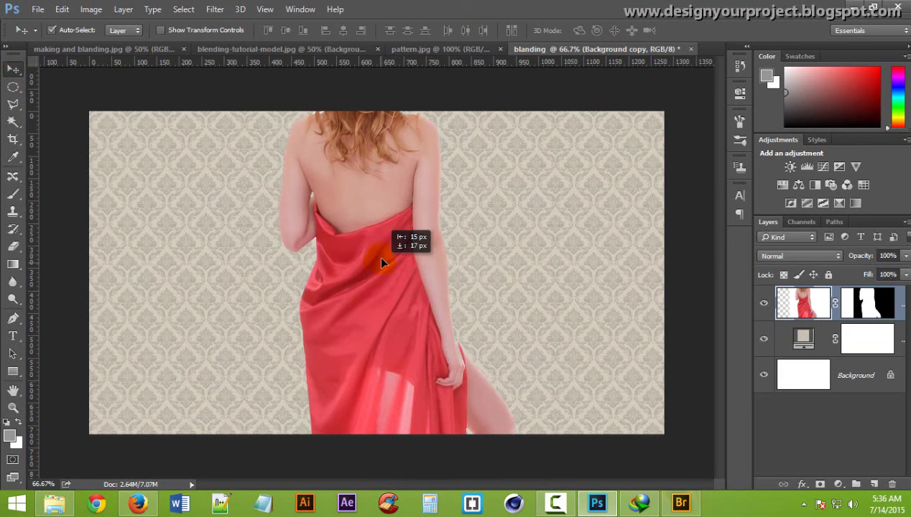
{"action": "left_click", "coordinate": [327, 190]}
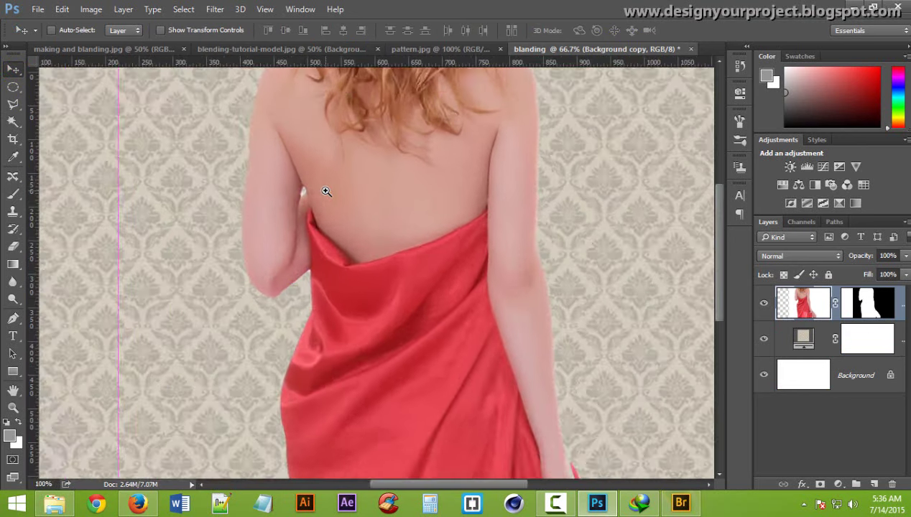
{"action": "left_click", "coordinate": [408, 220]}
- Apply the Background copy layer's mask from its thumbnail context menu
{"action": "left_click", "coordinate": [408, 222], "text": "alt"}
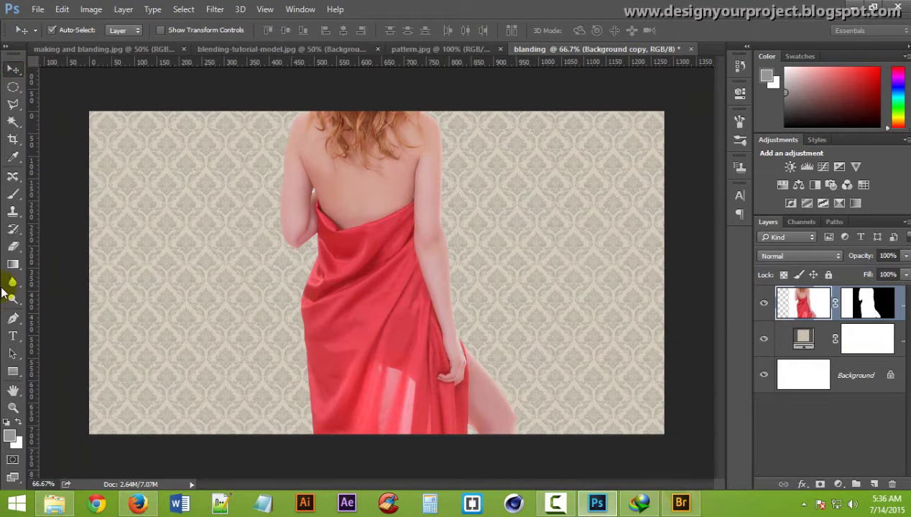
{"action": "right_click", "coordinate": [868, 301]}
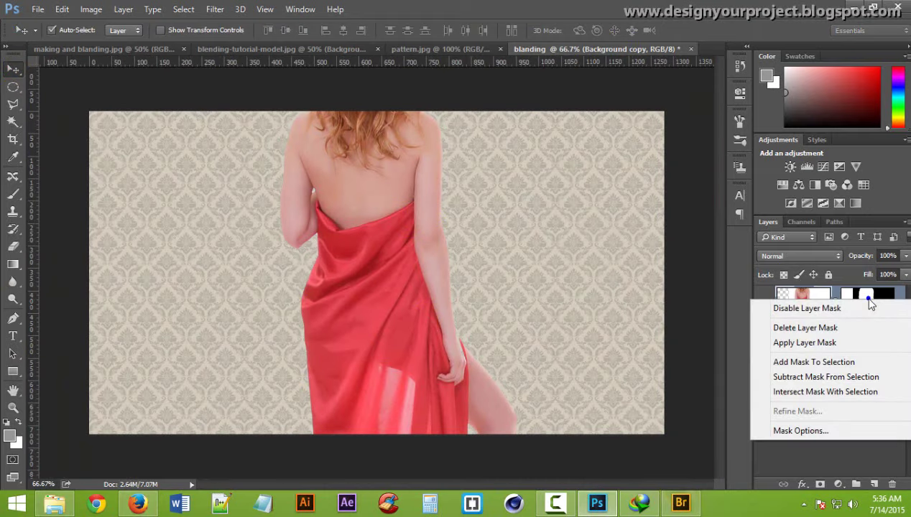
{"action": "left_click", "coordinate": [853, 344]}
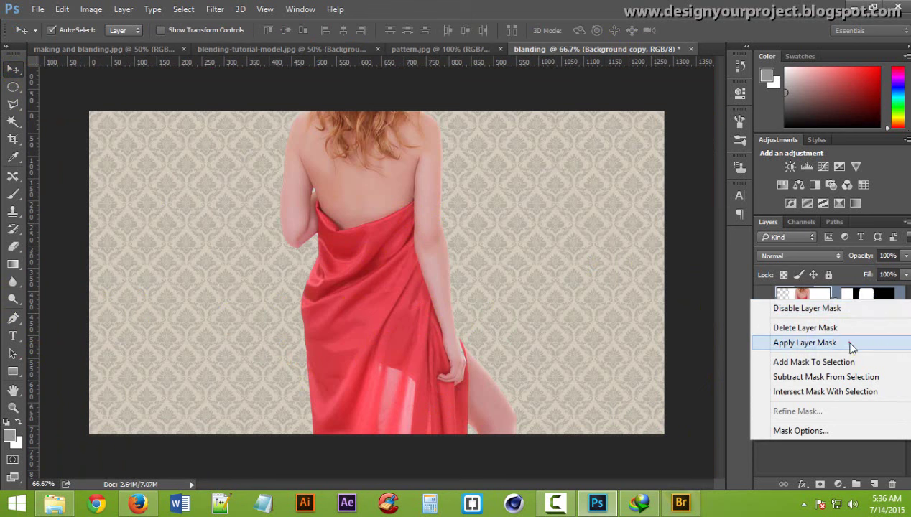
{"action": "left_click", "coordinate": [852, 345]}
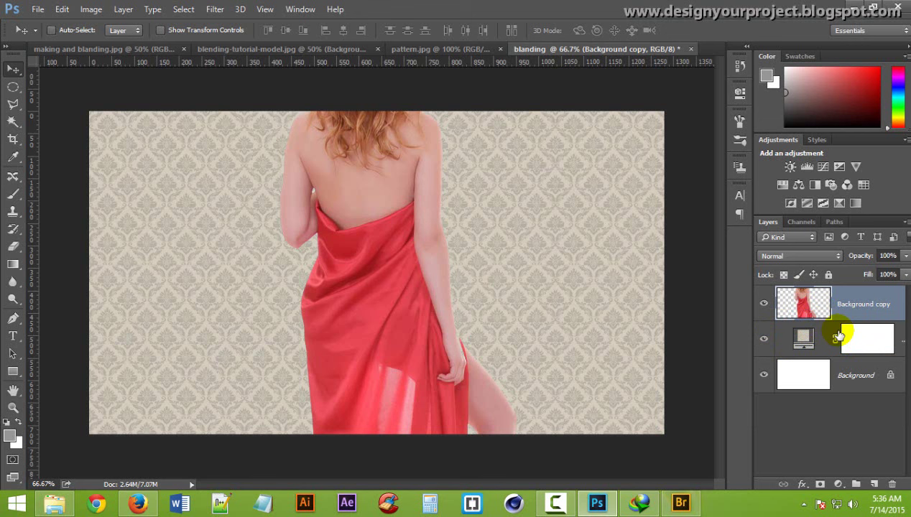
- Duplicate the model as Background copy 2, add white masks to both copies, and load the model outline
{"action": "key", "text": "ctrl+j"}
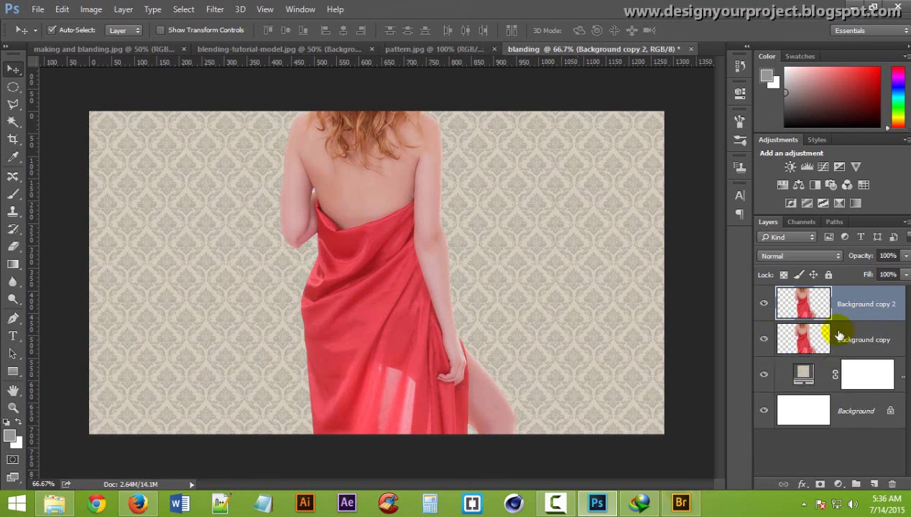
{"action": "left_click", "coordinate": [875, 338], "text": "ctrl"}
{"action": "left_click", "coordinate": [863, 300]}
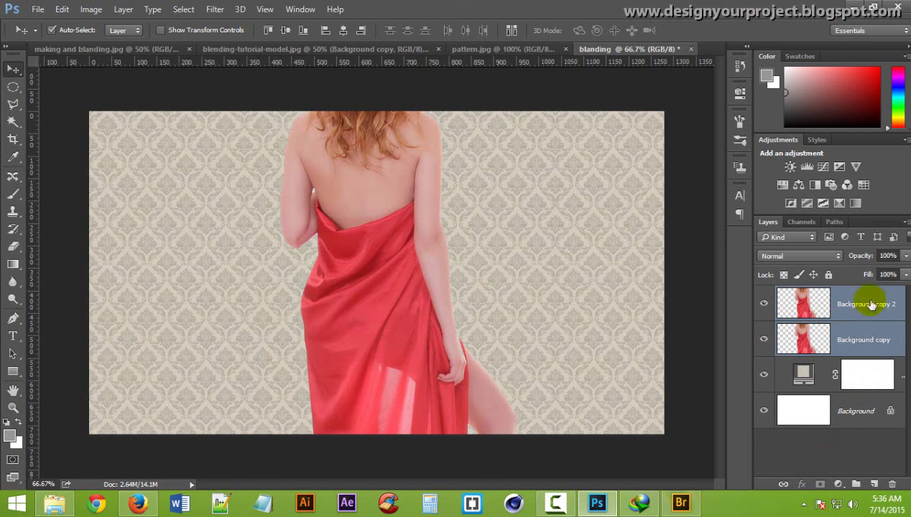
{"action": "left_click", "coordinate": [820, 487]}
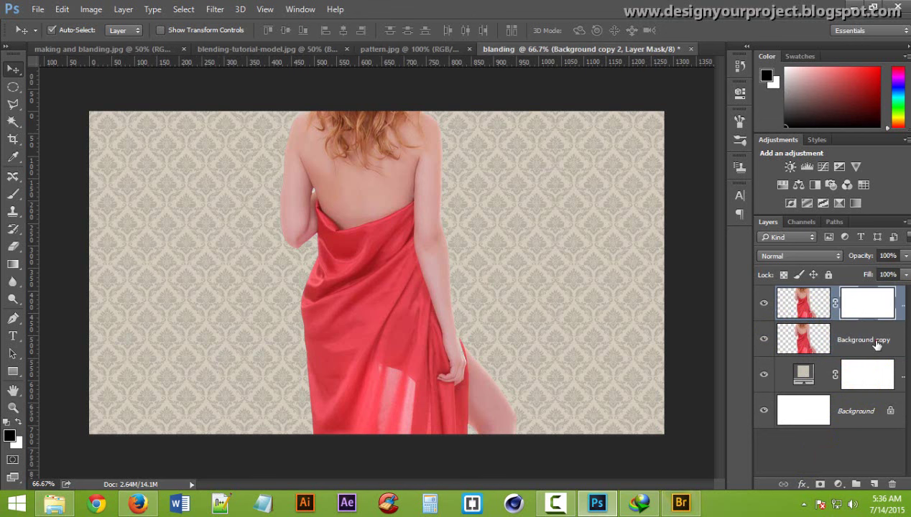
{"action": "key", "text": "alt+bracketleft"}
{"action": "left_click", "coordinate": [821, 486]}
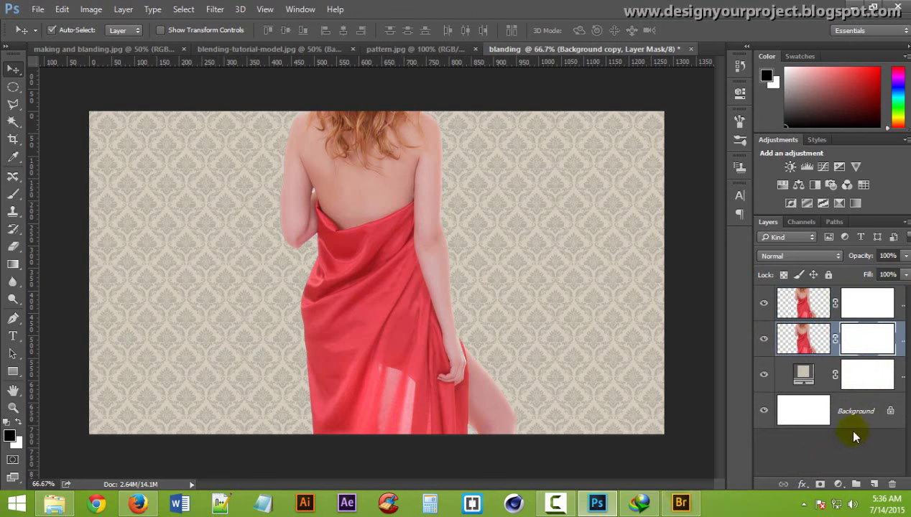
{"action": "left_click", "coordinate": [811, 341]}
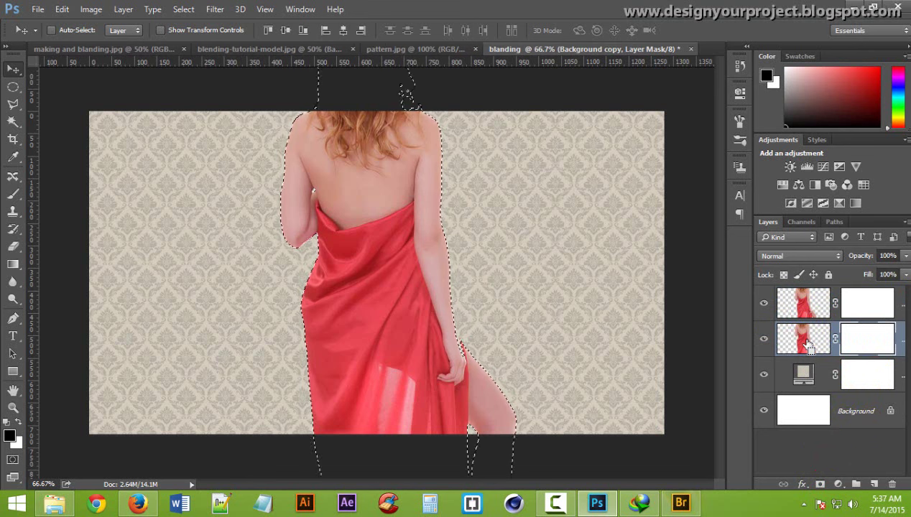
- Open Select > Color Range and turn off its selection preview overlay
{"action": "left_click", "coordinate": [627, 266], "text": "ctrl"}
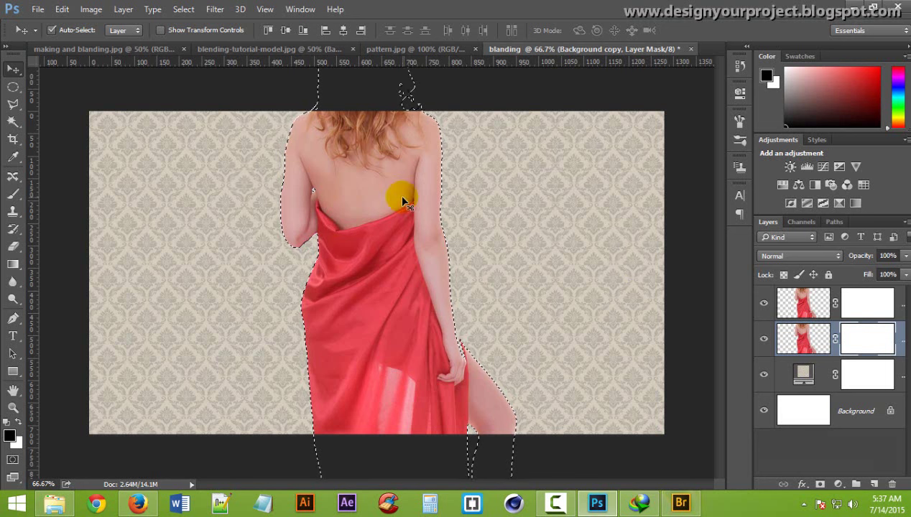
{"action": "left_click", "coordinate": [185, 14]}
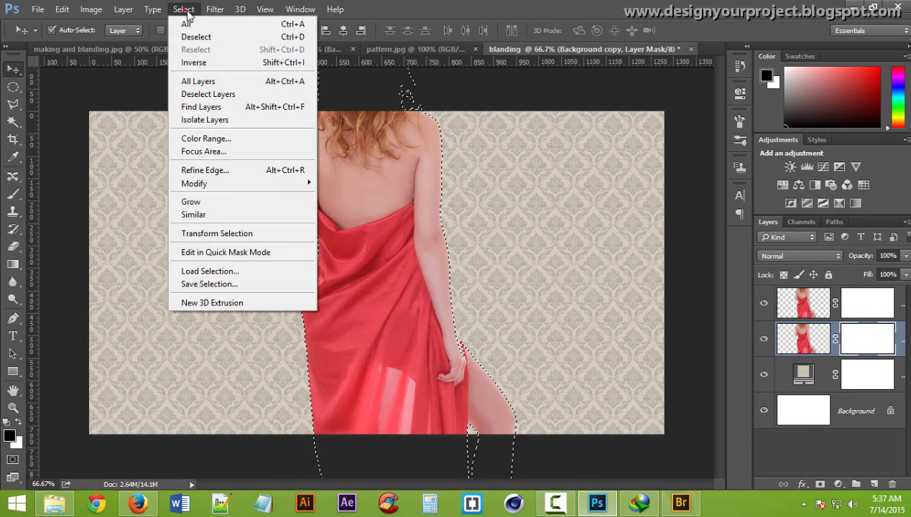
{"action": "left_click", "coordinate": [181, 10]}
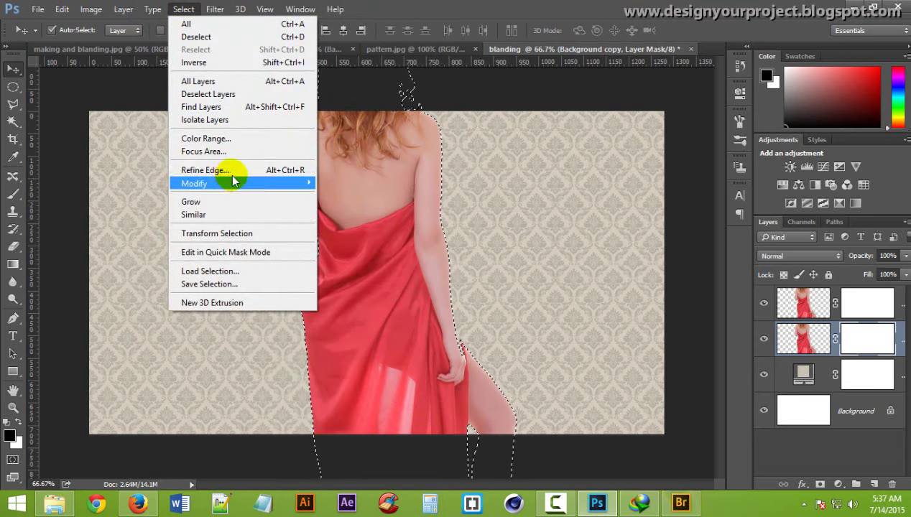
{"action": "left_click", "coordinate": [277, 139]}
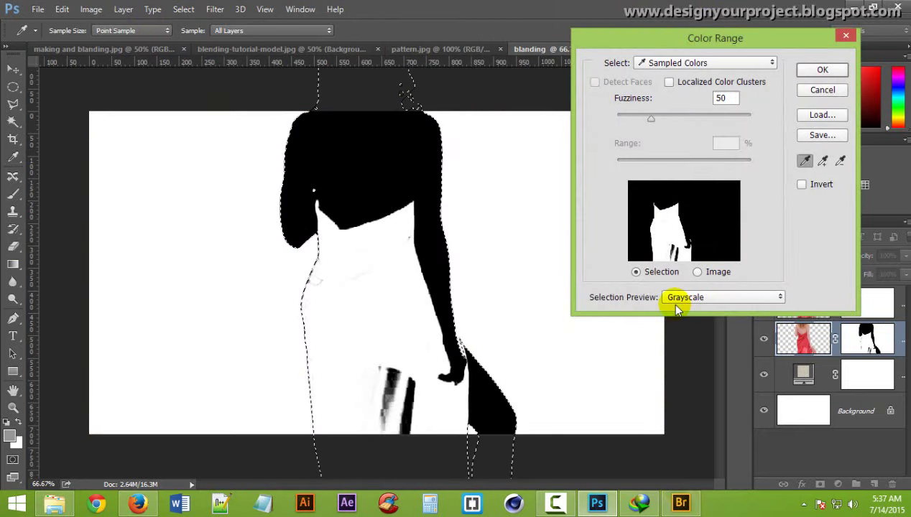
{"action": "left_click", "coordinate": [701, 297]}
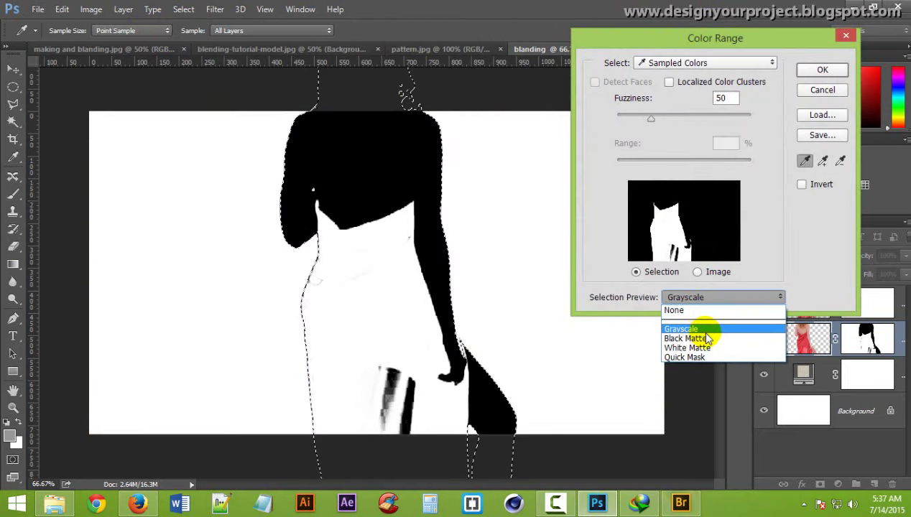
{"action": "left_click", "coordinate": [738, 310]}
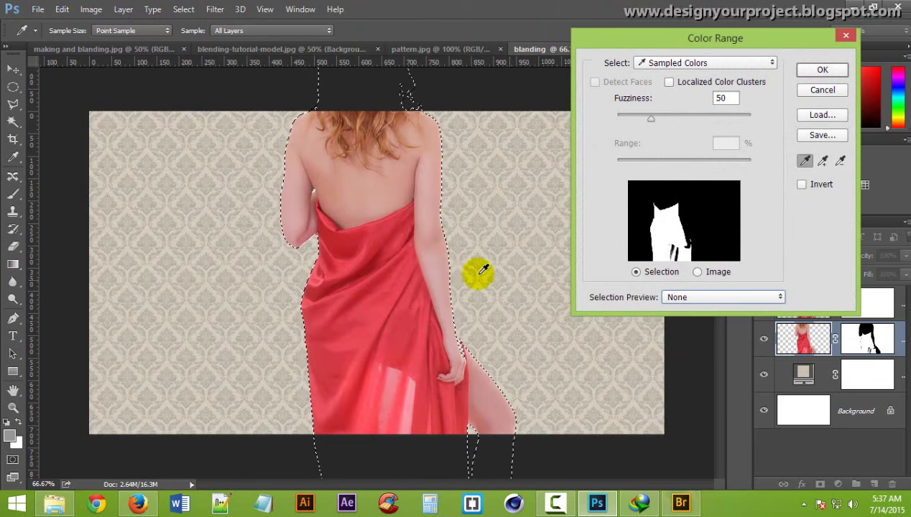
- Sample the red dress repeatedly with the eyedropper at fuzziness 50
{"action": "left_click", "coordinate": [306, 357]}
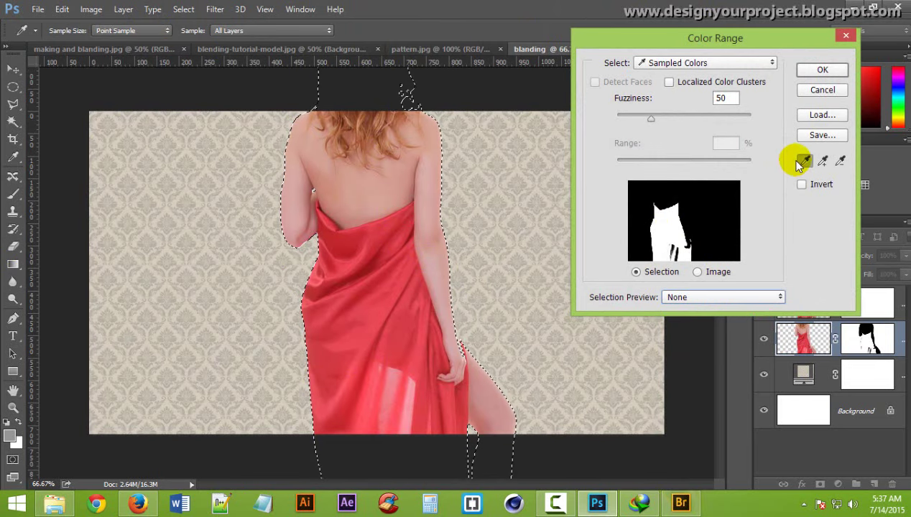
{"action": "left_click", "coordinate": [376, 279]}
{"action": "left_click", "coordinate": [331, 282]}
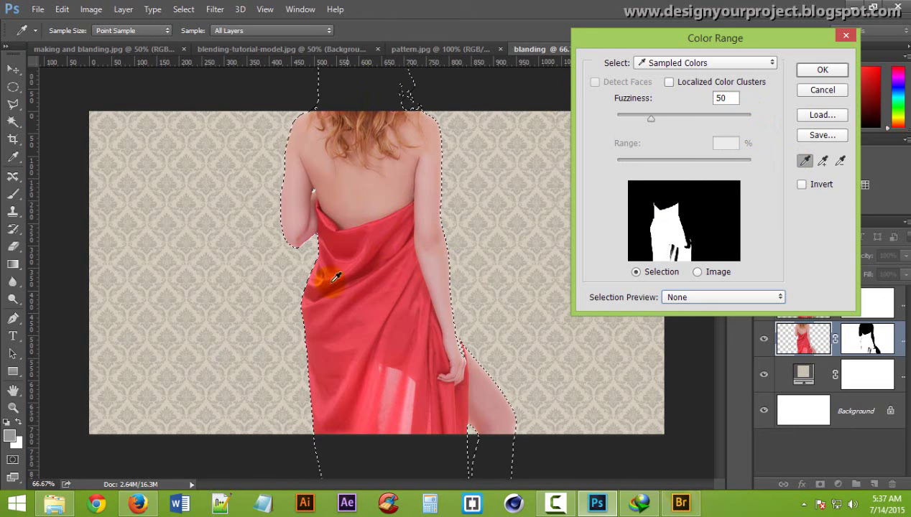
{"action": "left_click", "coordinate": [371, 252]}
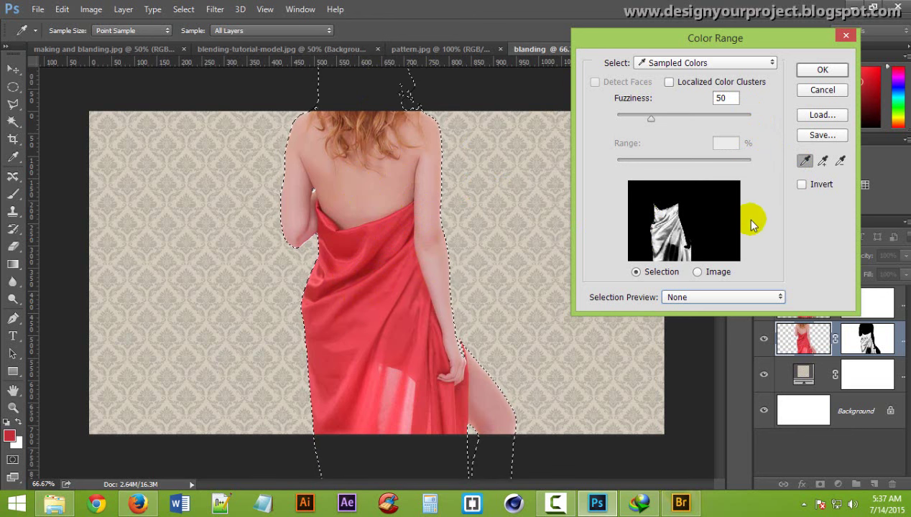
{"action": "left_click", "coordinate": [343, 310]}
{"action": "left_click", "coordinate": [336, 351]}
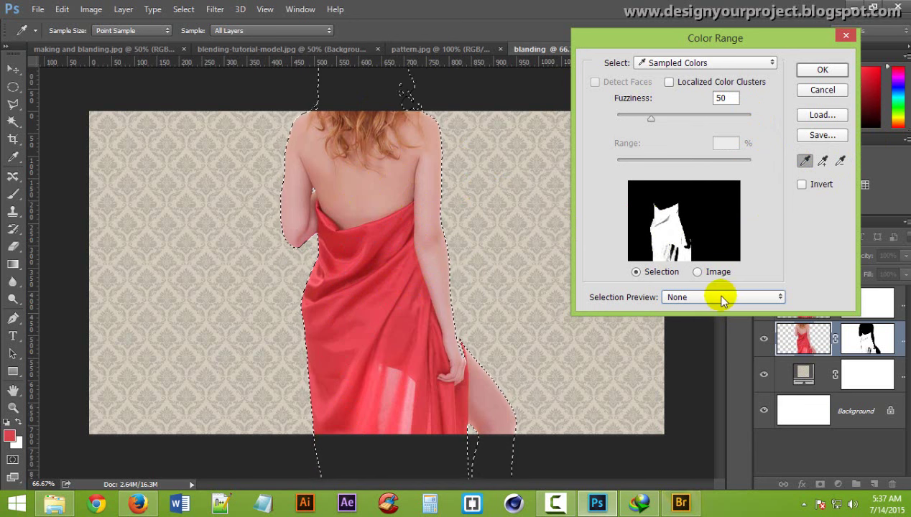
{"action": "left_click", "coordinate": [693, 297]}
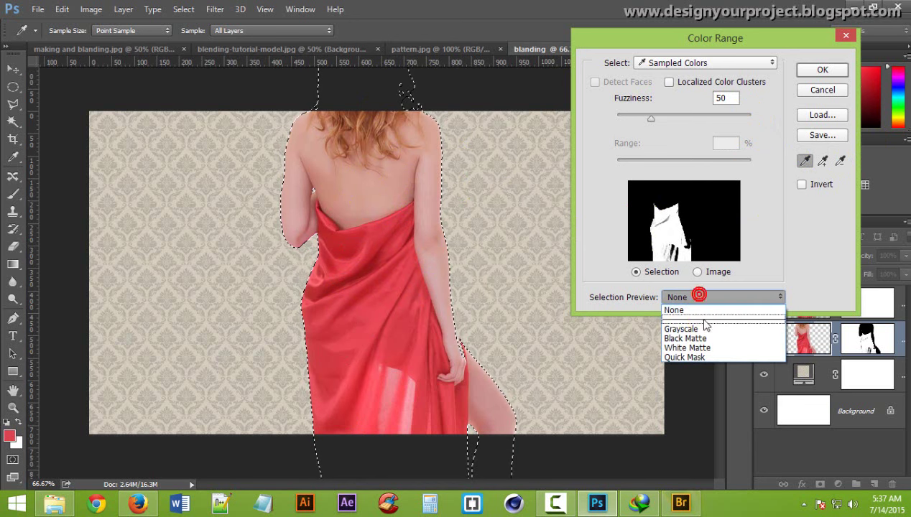
- Preview the range in Grayscale and add the dress's neck edge, folds and grey spots
{"action": "left_click", "coordinate": [693, 328]}
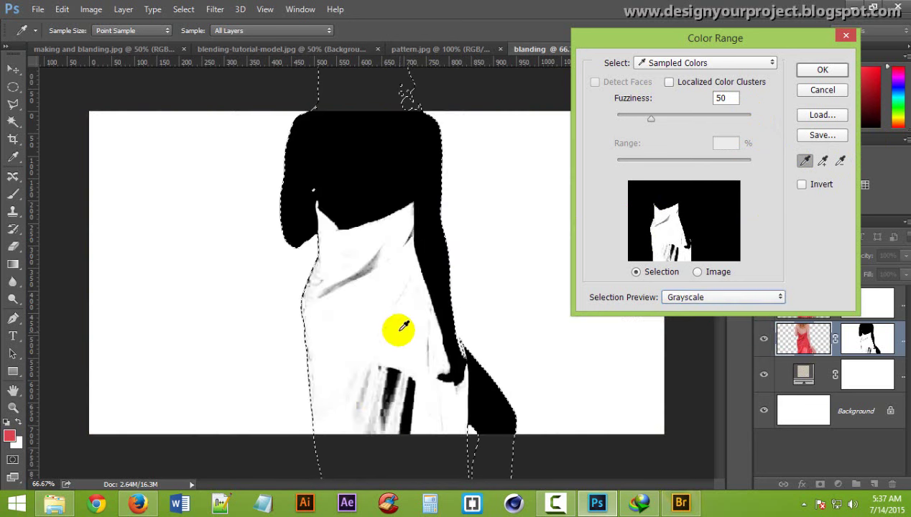
{"action": "left_click", "coordinate": [366, 234], "text": "ctrl"}
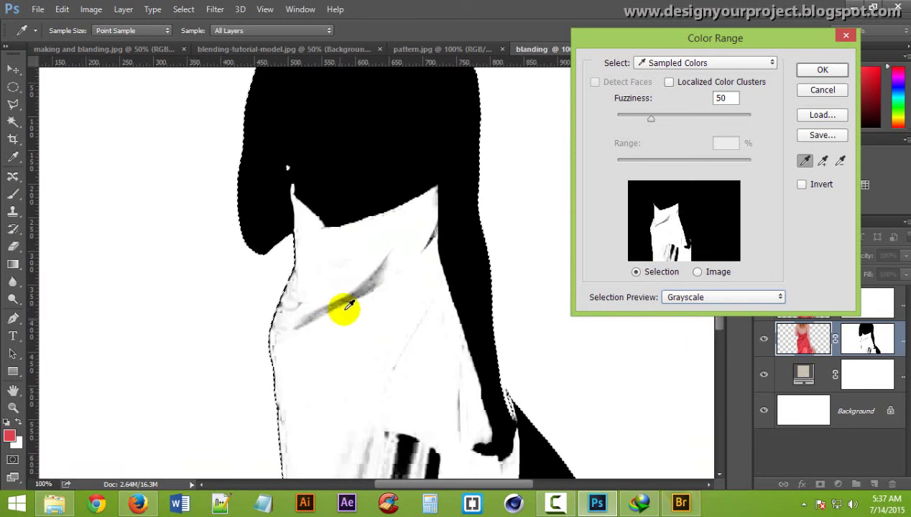
{"action": "left_click", "coordinate": [291, 289]}
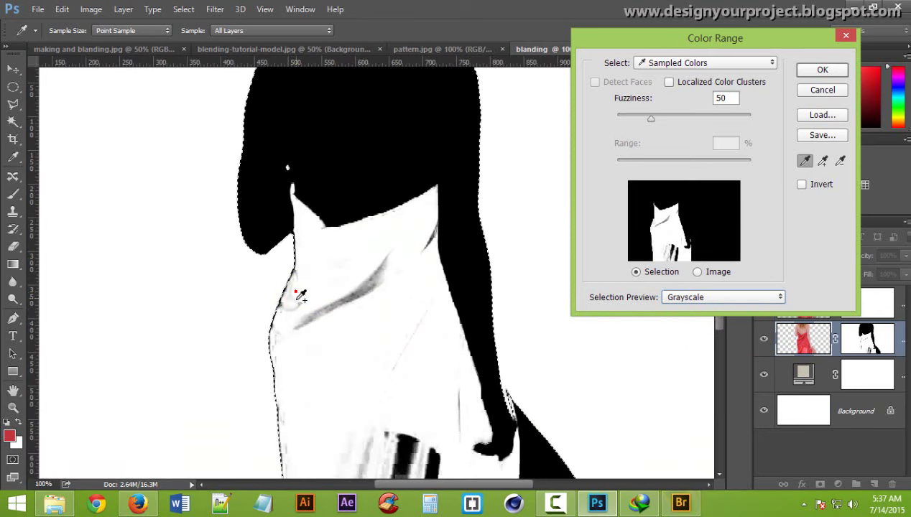
{"action": "left_click", "coordinate": [333, 380]}
{"action": "left_click", "coordinate": [414, 344]}
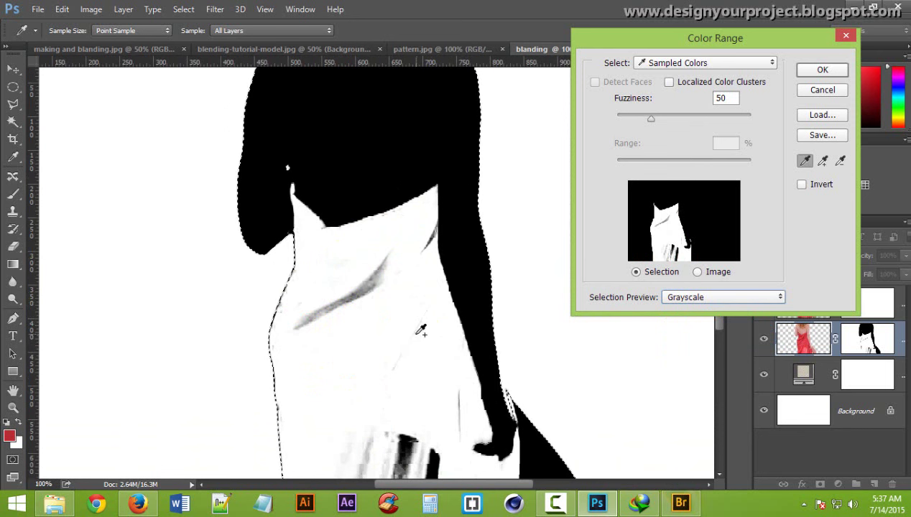
{"action": "left_click", "coordinate": [417, 291], "text": "shift"}
{"action": "left_click", "coordinate": [385, 264], "text": "shift"}
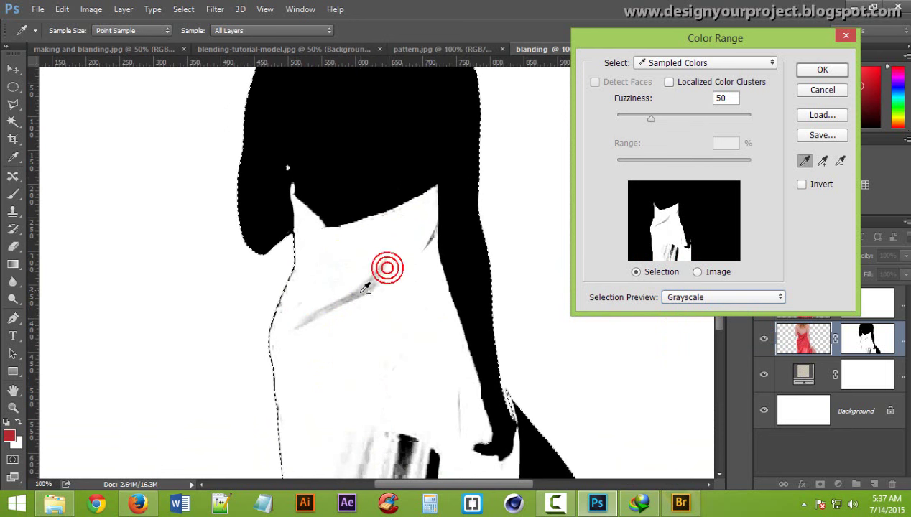
{"action": "left_click", "coordinate": [326, 301]}
{"action": "left_click", "coordinate": [277, 250]}
{"action": "left_click", "coordinate": [332, 280]}
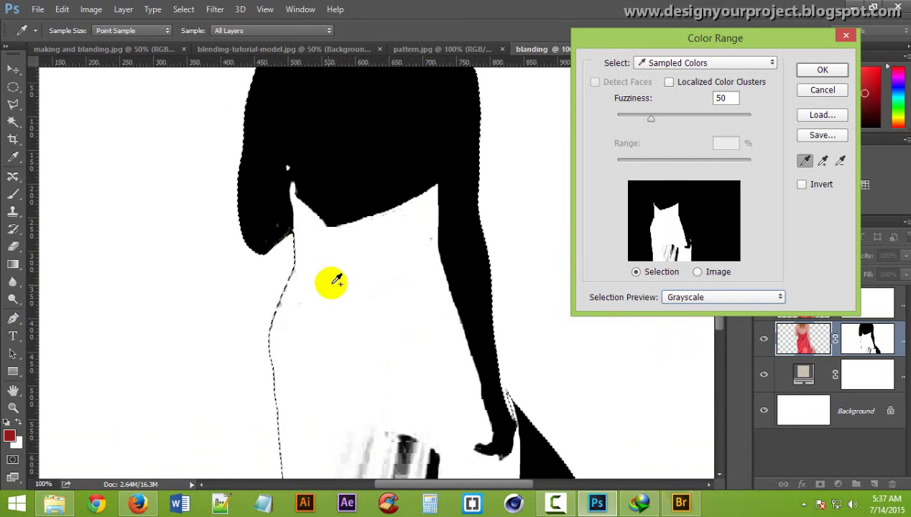
{"action": "left_click", "coordinate": [350, 306]}
{"action": "left_click", "coordinate": [397, 353]}
- Add the dress's lower and left-side grey streaks, then set Fuzziness to 48
{"action": "left_click_drag", "start_coordinate": [391, 316], "coordinate": [352, 173]}
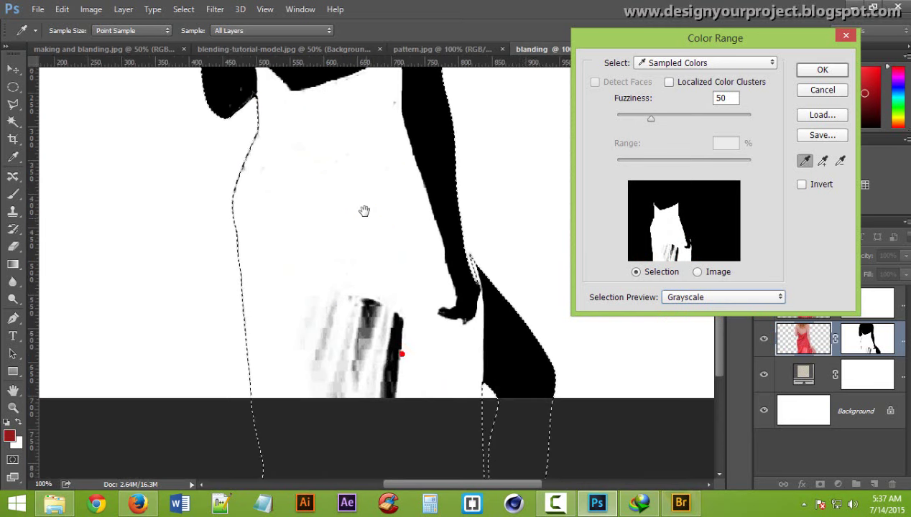
{"action": "left_click", "coordinate": [317, 290]}
{"action": "left_click", "coordinate": [307, 304], "text": "shift"}
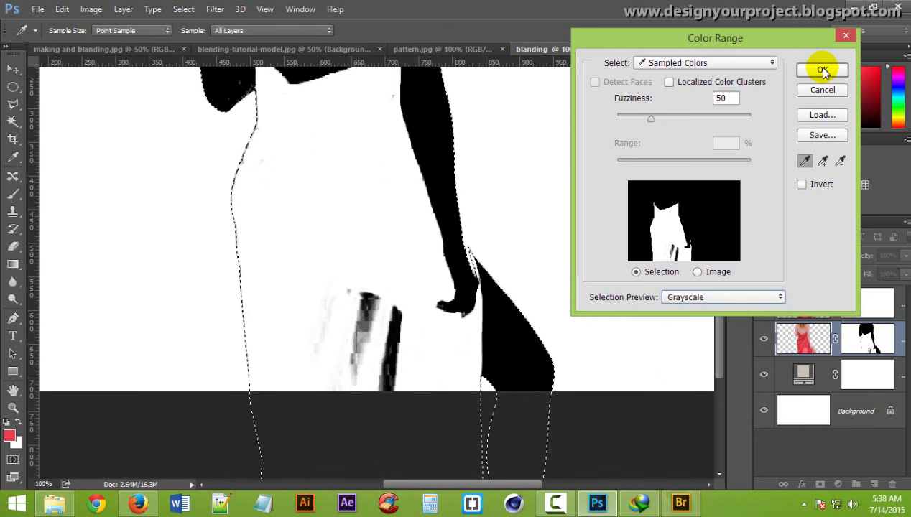
{"action": "key", "text": "ctrl+minus"}
{"action": "key", "text": "ctrl+minus"}
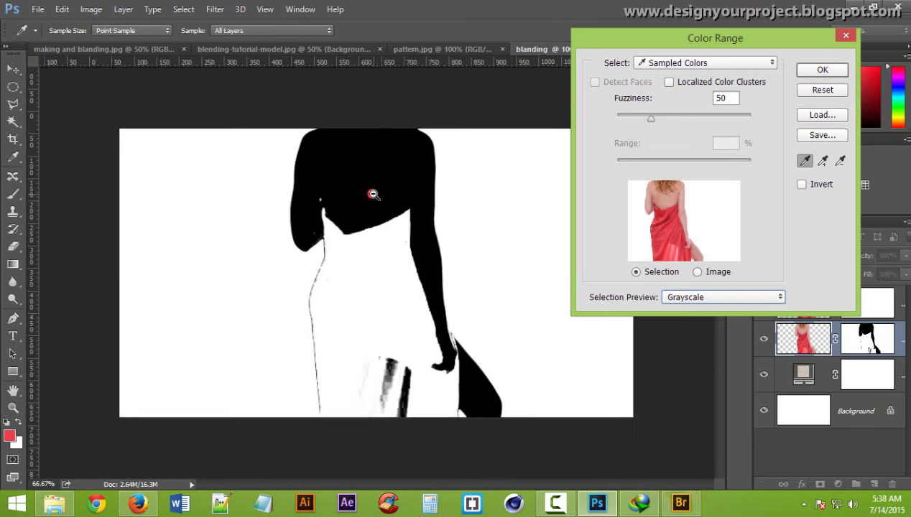
{"action": "key", "text": "ctrl+plus"}
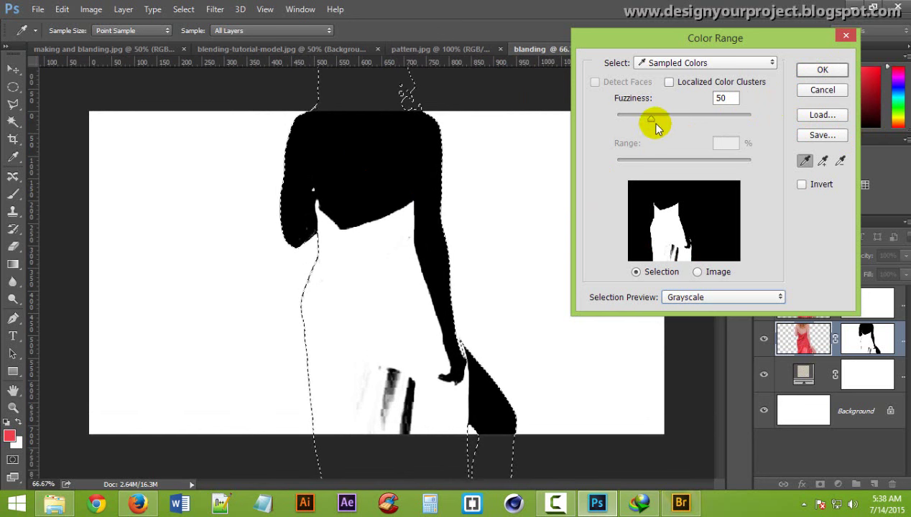
{"action": "mouse_move", "coordinate": [651, 119]}
{"action": "left_mouse_down"}
{"action": "mouse_move", "coordinate": [661, 119]}
{"action": "mouse_move", "coordinate": [650, 118]}
{"action": "left_mouse_up"}
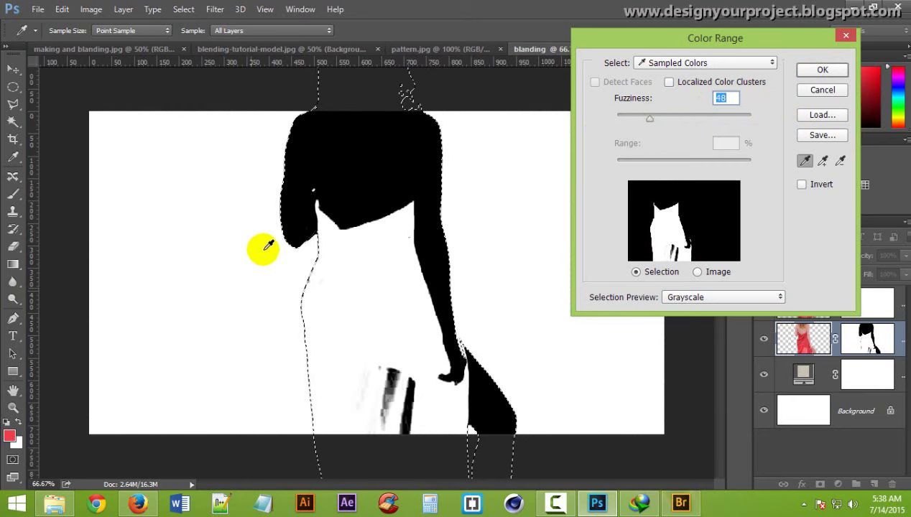
- Confirm the colour range selection, hide the top layer and deselect
{"action": "left_click", "coordinate": [823, 72]}
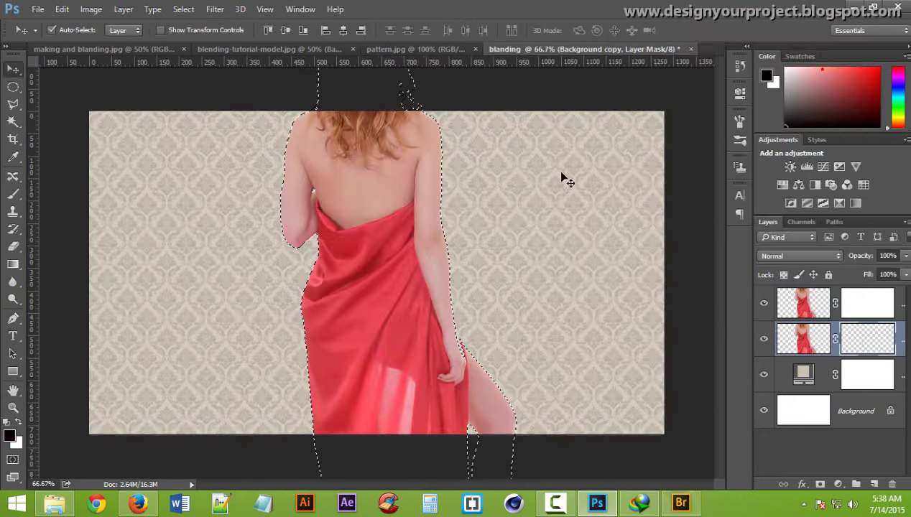
{"action": "left_click", "coordinate": [764, 303]}
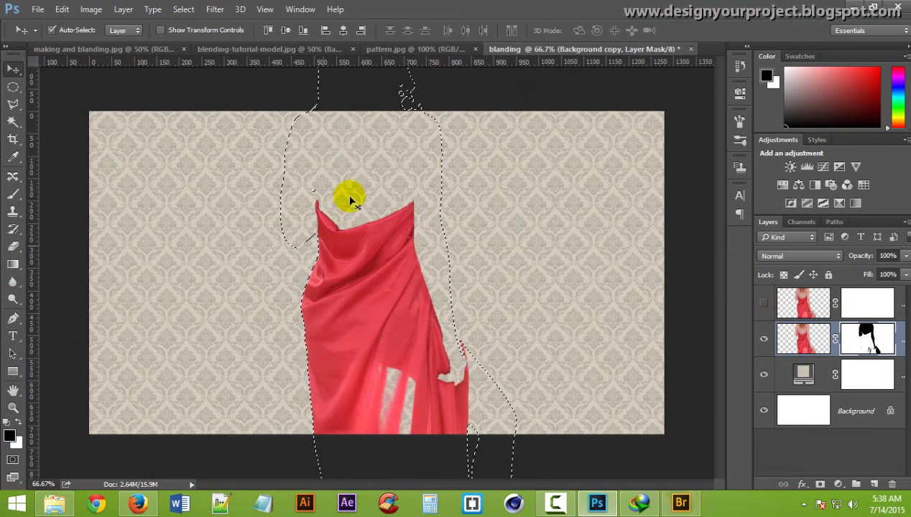
{"action": "right_click", "coordinate": [883, 346]}
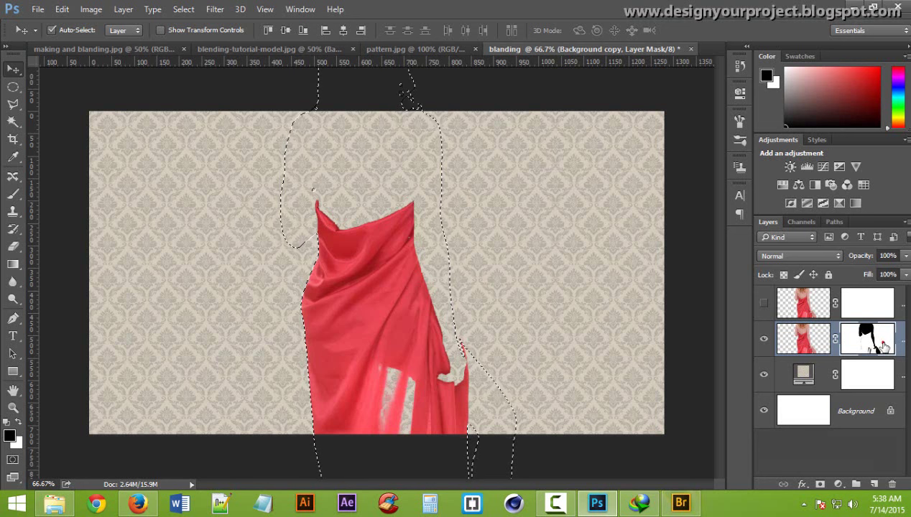
{"action": "left_click", "coordinate": [875, 348], "text": "ctrl"}
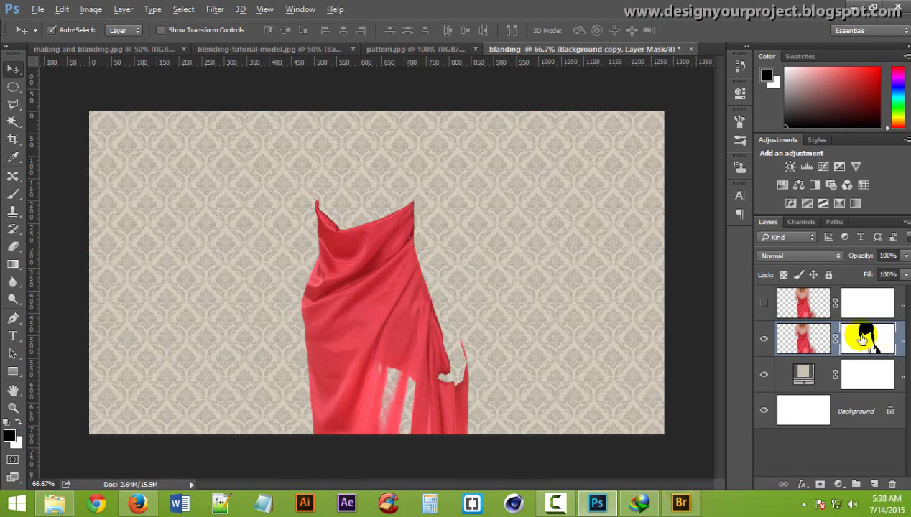
- Display the lower layer's mask on its own and zoom in on it
{"action": "left_click", "coordinate": [868, 340], "text": "alt"}
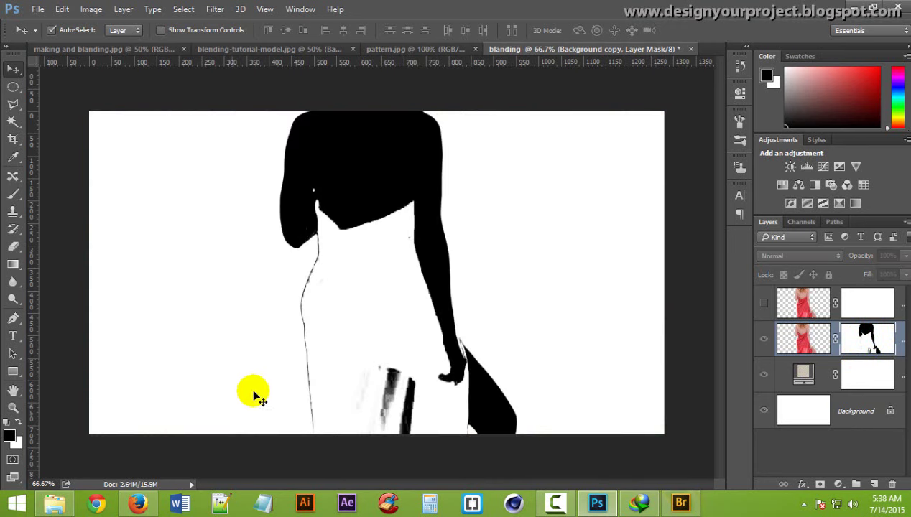
{"action": "left_click", "coordinate": [373, 343], "text": "ctrl"}
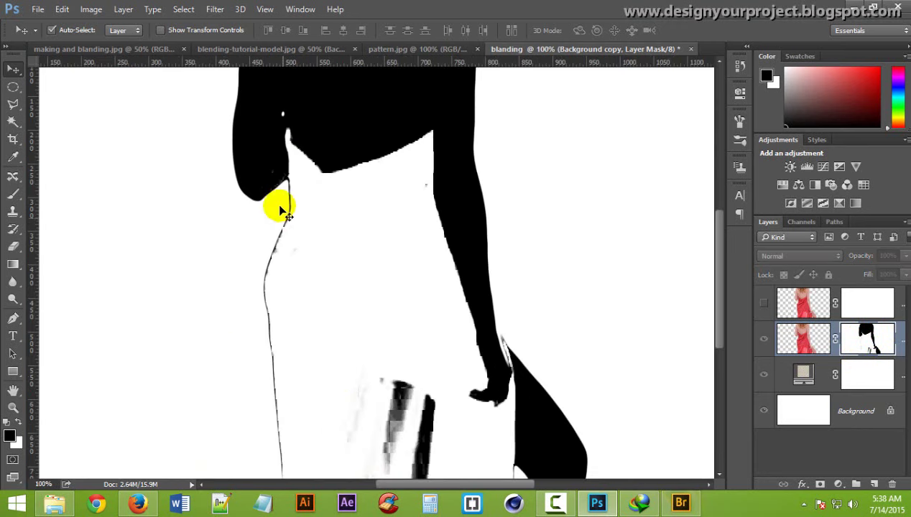
{"action": "scroll", "coordinate": [287, 298], "scroll_direction": "down", "scroll_amount": 1}
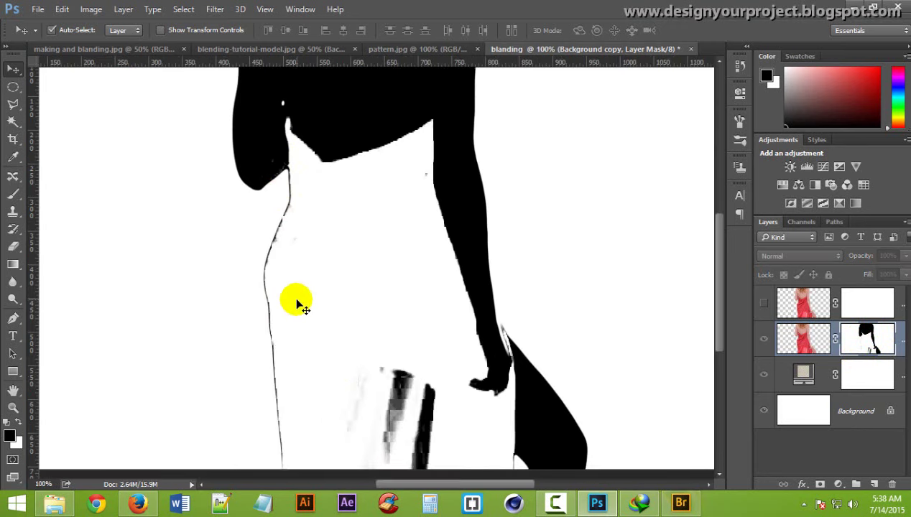
{"action": "scroll", "coordinate": [317, 309], "scroll_direction": "down", "scroll_amount": 3}
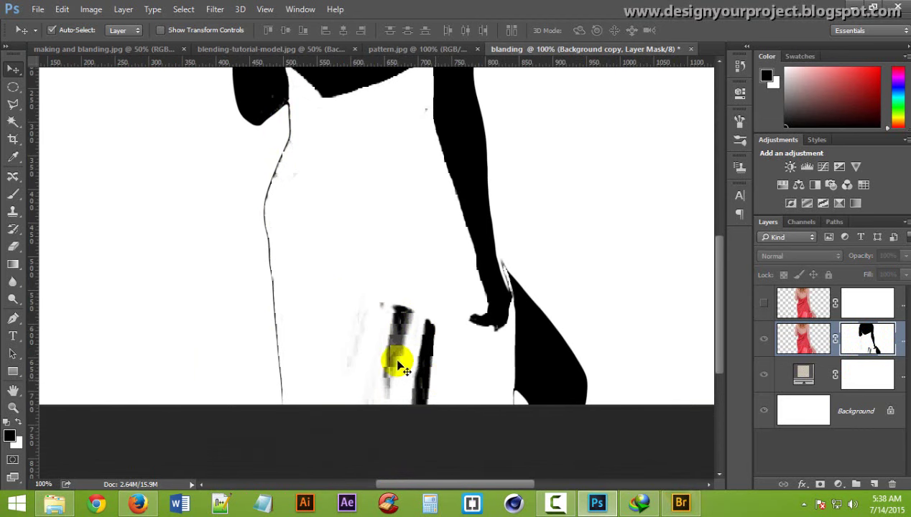
- With the Brush on the mask, paint the grey streaks white, undoing a stray black stroke
{"action": "left_click", "coordinate": [15, 197]}
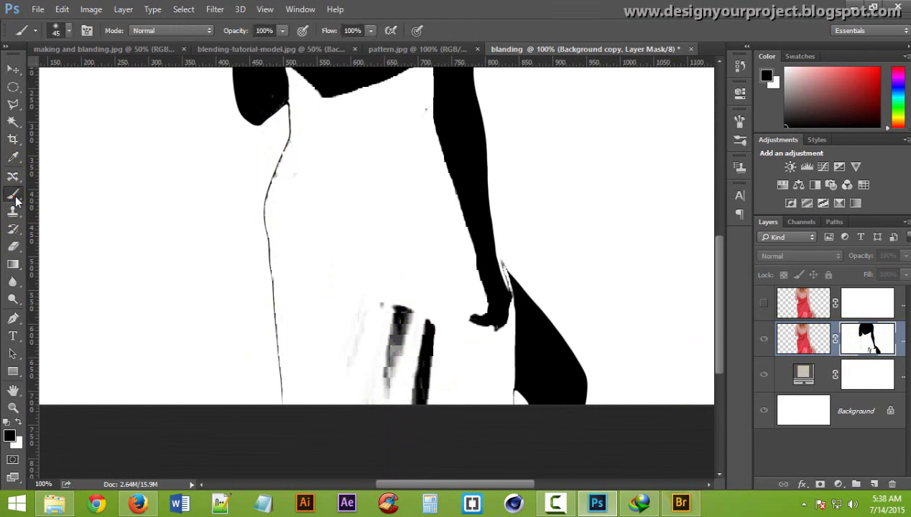
{"action": "left_click", "coordinate": [63, 31]}
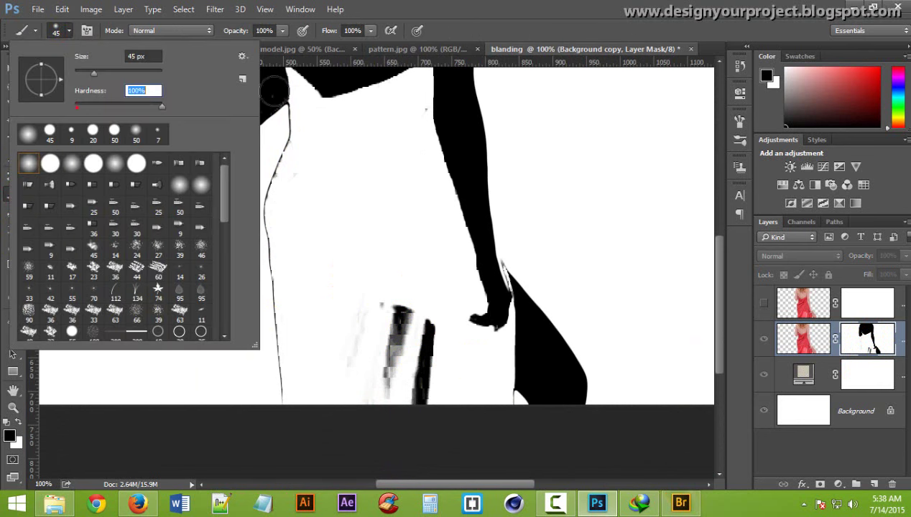
{"action": "key", "text": "Return"}
{"action": "left_click_drag", "start_coordinate": [377, 378], "coordinate": [411, 288]}
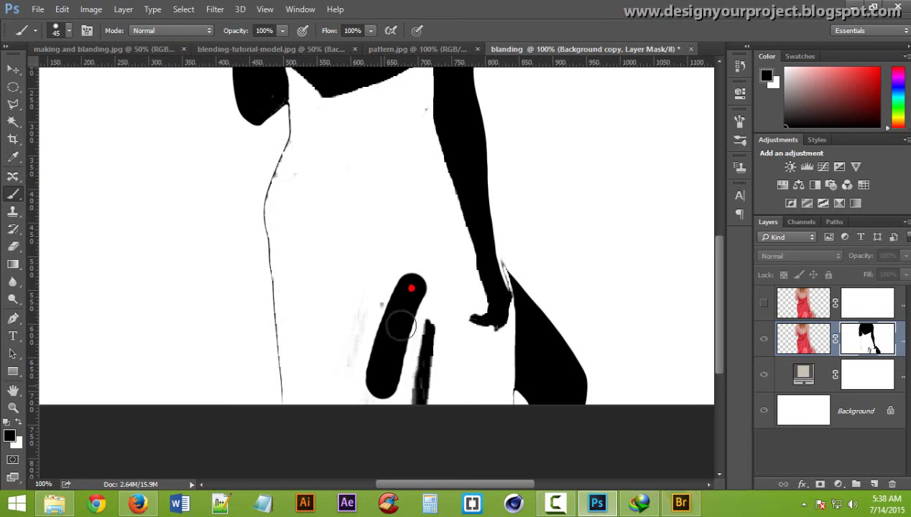
{"action": "left_click", "coordinate": [369, 333]}
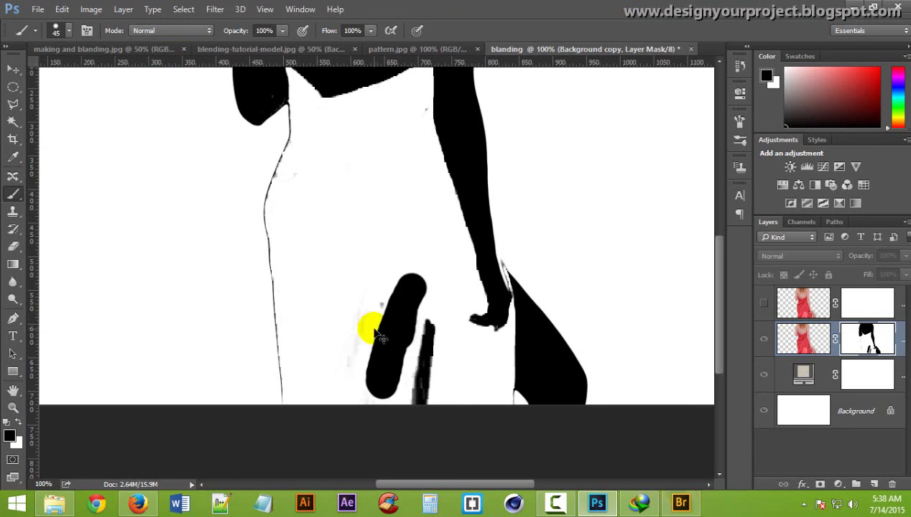
{"action": "key", "text": "ctrl+z"}
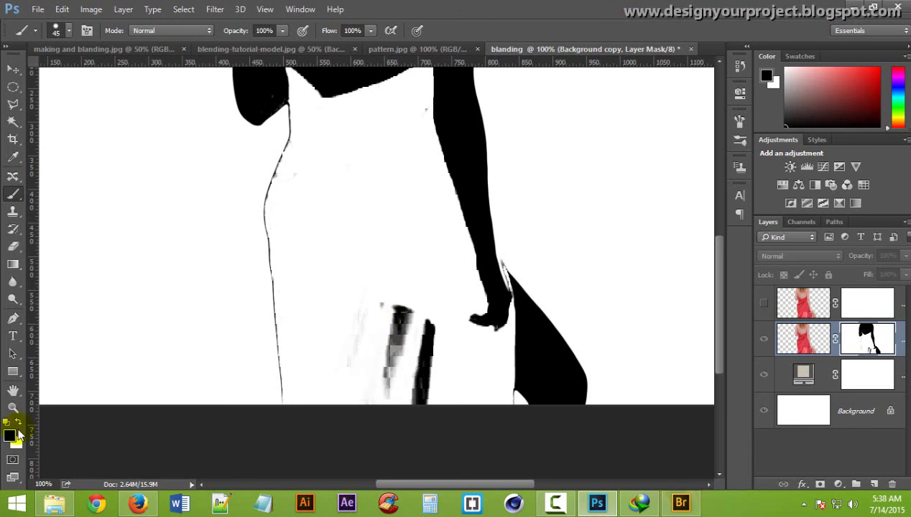
{"action": "mouse_move", "coordinate": [441, 291]}
{"action": "left_mouse_down"}
{"action": "mouse_move", "coordinate": [377, 360]}
{"action": "mouse_move", "coordinate": [408, 320]}
{"action": "mouse_move", "coordinate": [366, 314]}
{"action": "mouse_move", "coordinate": [423, 421]}
{"action": "left_mouse_up"}
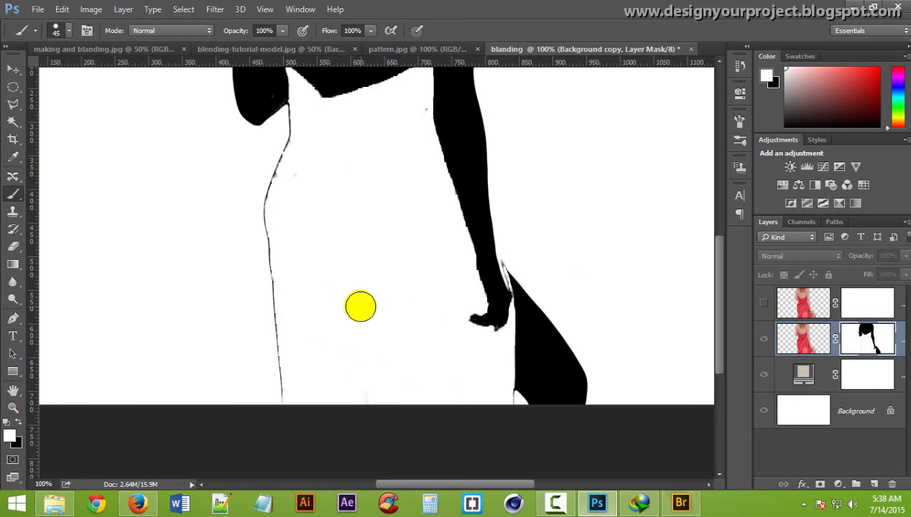
- Paint out stray mask marks along the left body edge, then zoom to the shoulder
{"action": "scroll", "coordinate": [370, 298], "scroll_direction": "up", "scroll_amount": 2}
{"action": "scroll", "coordinate": [392, 238], "scroll_direction": "up", "scroll_amount": 1}
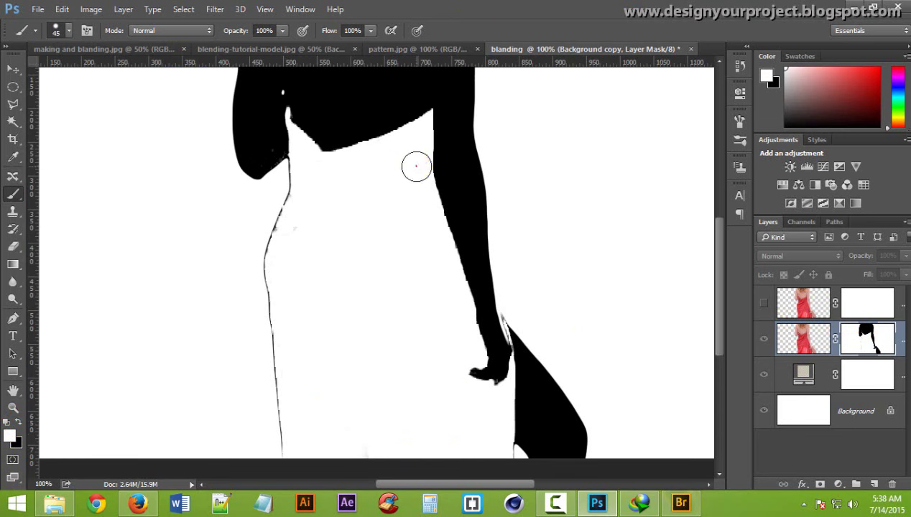
{"action": "mouse_move", "coordinate": [417, 167]}
{"action": "left_mouse_down"}
{"action": "mouse_move", "coordinate": [358, 185]}
{"action": "mouse_move", "coordinate": [297, 185]}
{"action": "mouse_move", "coordinate": [260, 277]}
{"action": "mouse_move", "coordinate": [270, 429]}
{"action": "mouse_move", "coordinate": [259, 316]}
{"action": "mouse_move", "coordinate": [302, 181]}
{"action": "left_mouse_up"}
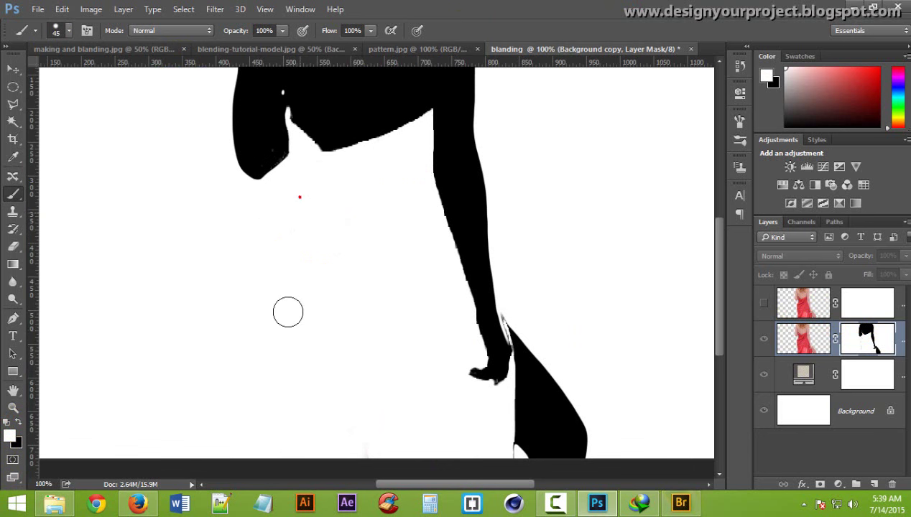
{"action": "left_click_drag", "start_coordinate": [288, 312], "coordinate": [493, 397]}
{"action": "scroll", "coordinate": [493, 396], "scroll_direction": "down", "scroll_amount": 3}
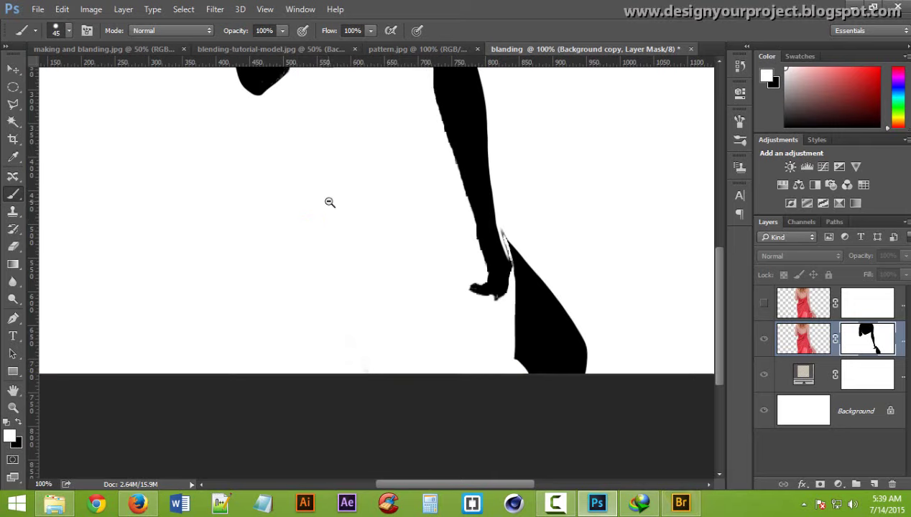
{"action": "left_click", "coordinate": [317, 202], "text": "alt"}
{"action": "scroll", "coordinate": [329, 185], "scroll_direction": "up", "scroll_amount": 1}
{"action": "scroll", "coordinate": [329, 185], "scroll_direction": "up", "scroll_amount": 1}
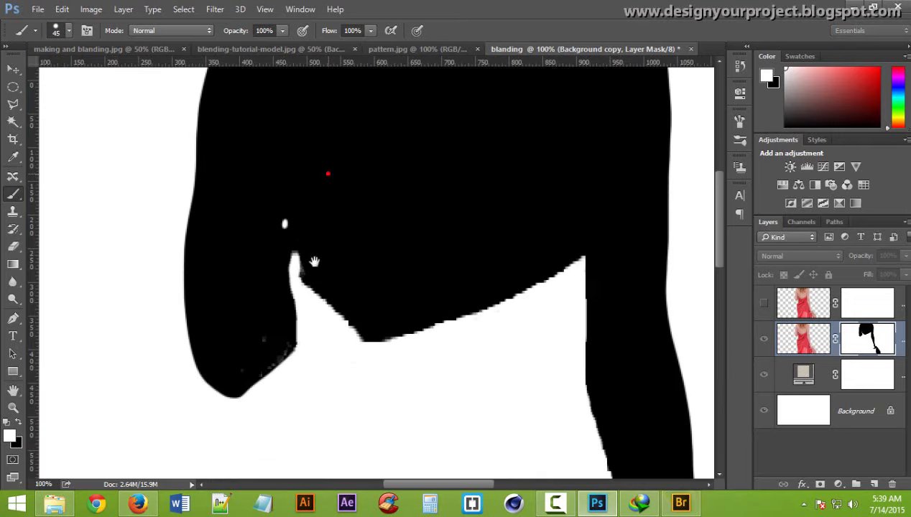
{"action": "mouse_move", "coordinate": [354, 410]}
{"action": "left_mouse_down"}
{"action": "mouse_move", "coordinate": [347, 366]}
{"action": "mouse_move", "coordinate": [553, 284]}
{"action": "left_mouse_up"}
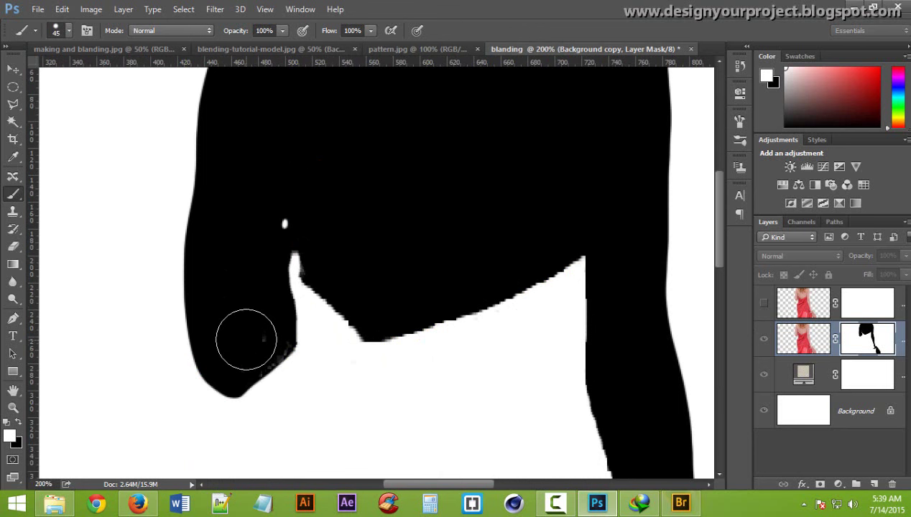
- Dab black onto the mask at the shoulder, switch back to white, and shrink the brush
{"action": "key", "text": "x"}
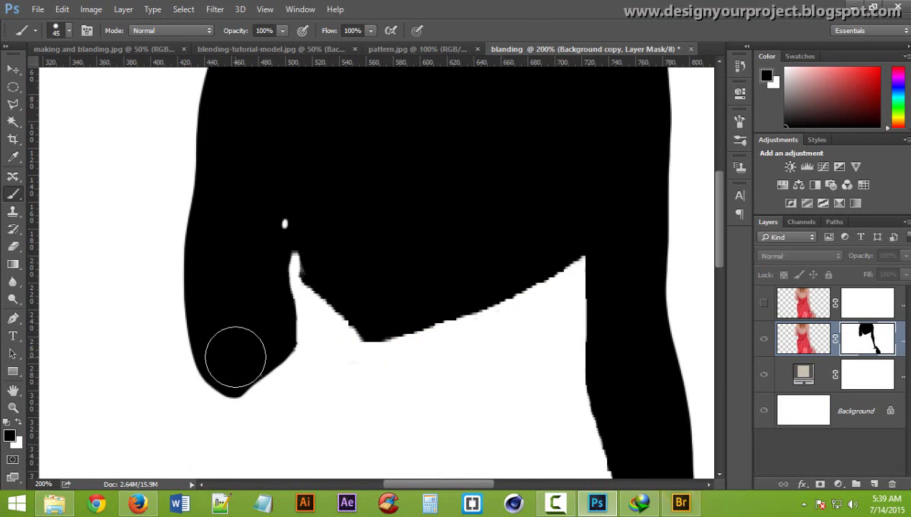
{"action": "left_click", "coordinate": [375, 394]}
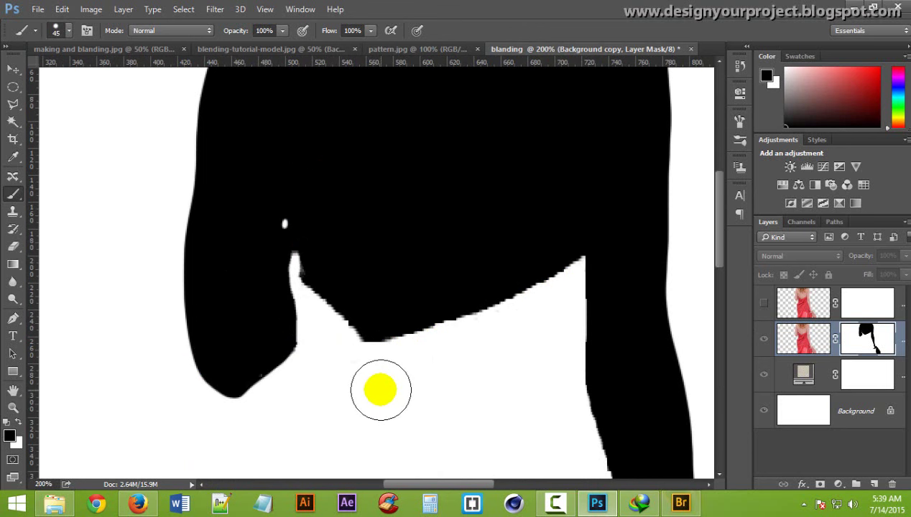
{"action": "key", "text": "x"}
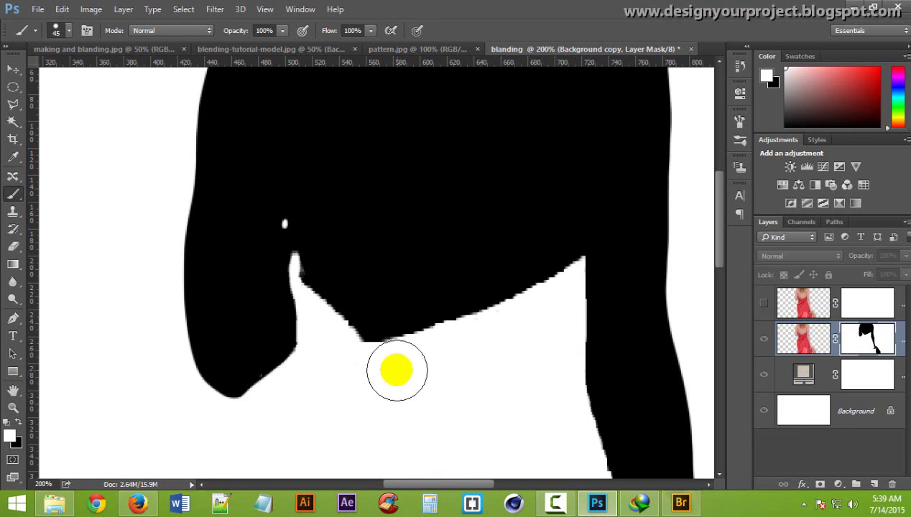
{"action": "key", "text": "bracketleft"}
{"action": "key", "text": "bracketleft"}
{"action": "key", "text": "bracketleft"}
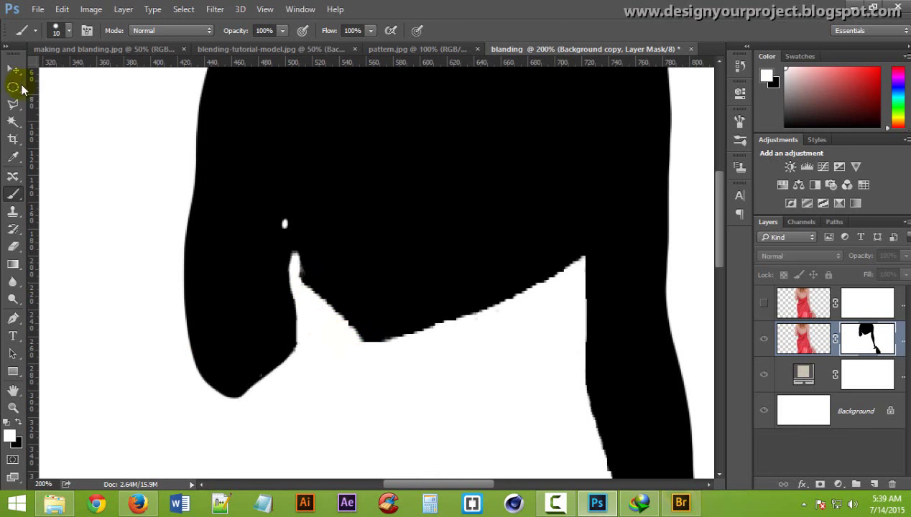
- Set the brush mode to Soft Light and paint white into the notch under the shoulder
{"action": "left_click", "coordinate": [149, 30]}
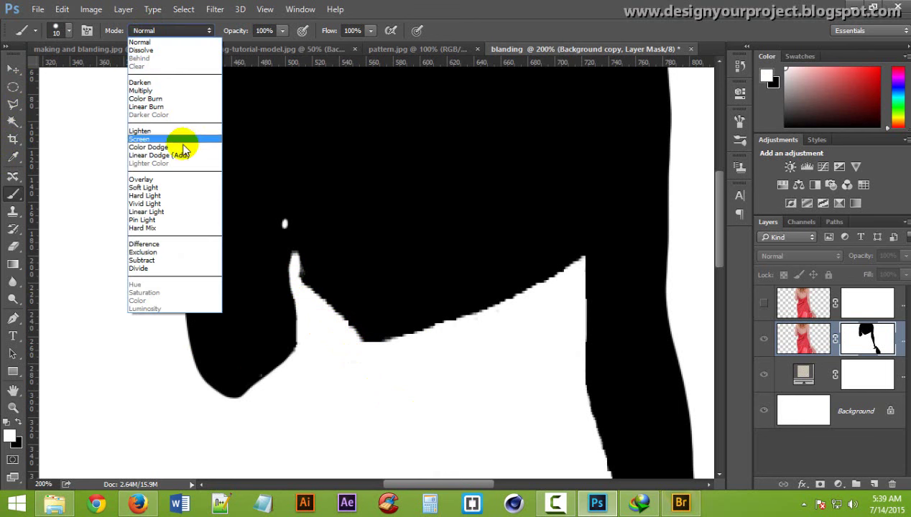
{"action": "left_click", "coordinate": [178, 188]}
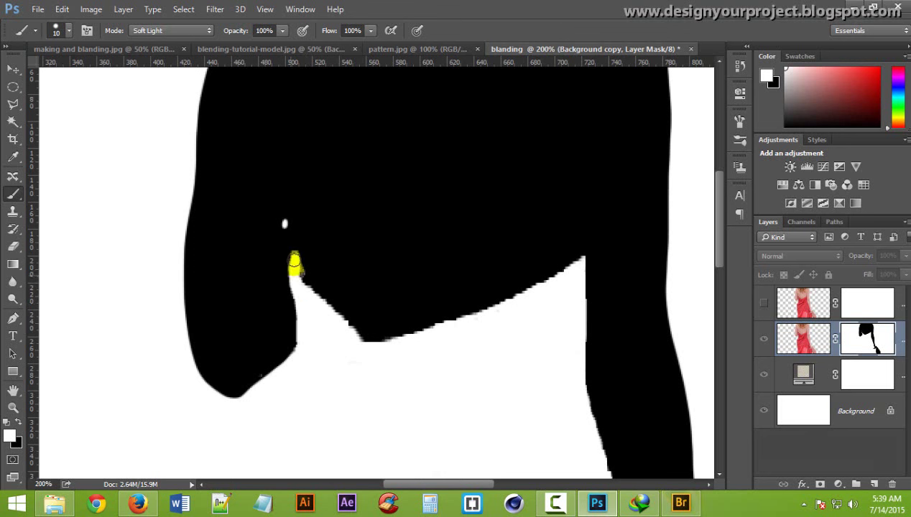
{"action": "mouse_move", "coordinate": [301, 296]}
{"action": "left_mouse_down"}
{"action": "mouse_move", "coordinate": [301, 342]}
{"action": "mouse_move", "coordinate": [297, 271]}
{"action": "mouse_move", "coordinate": [350, 332]}
{"action": "mouse_move", "coordinate": [418, 333]}
{"action": "mouse_move", "coordinate": [342, 329]}
{"action": "mouse_move", "coordinate": [439, 331]}
{"action": "mouse_move", "coordinate": [529, 296]}
{"action": "mouse_move", "coordinate": [579, 262]}
{"action": "mouse_move", "coordinate": [475, 311]}
{"action": "mouse_move", "coordinate": [353, 344]}
{"action": "left_mouse_up"}
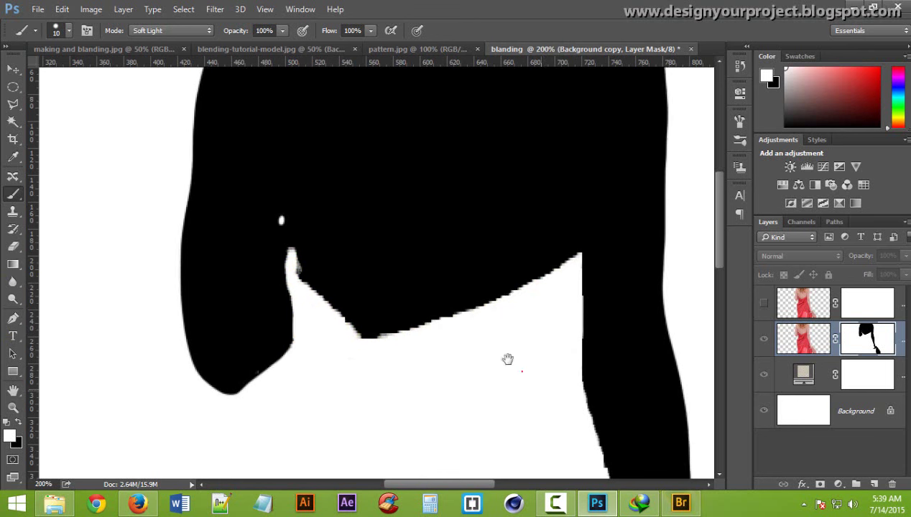
- Soften the mask along the arm edge, then return to viewing the red-dress image
{"action": "left_click_drag", "start_coordinate": [508, 358], "coordinate": [360, 216]}
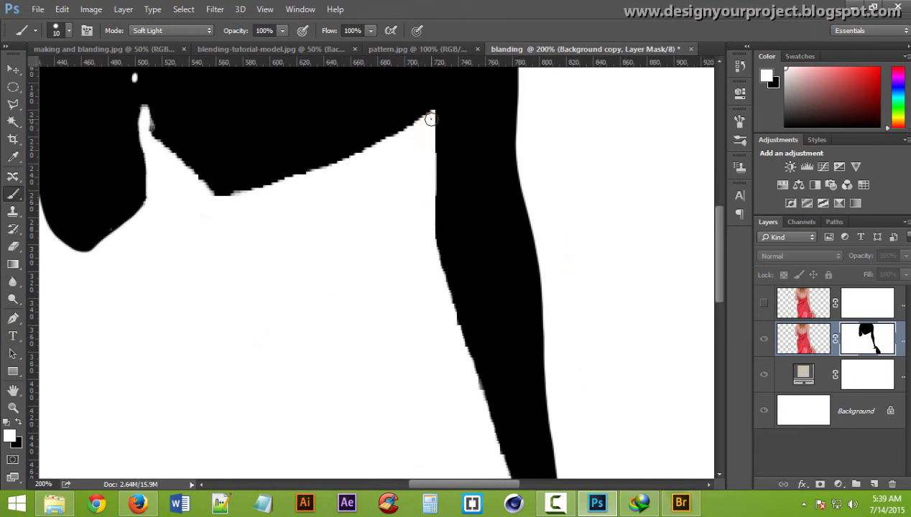
{"action": "mouse_move", "coordinate": [441, 326]}
{"action": "left_mouse_down"}
{"action": "mouse_move", "coordinate": [417, 181]}
{"action": "mouse_move", "coordinate": [441, 173]}
{"action": "left_mouse_up"}
{"action": "left_click", "coordinate": [444, 151]}
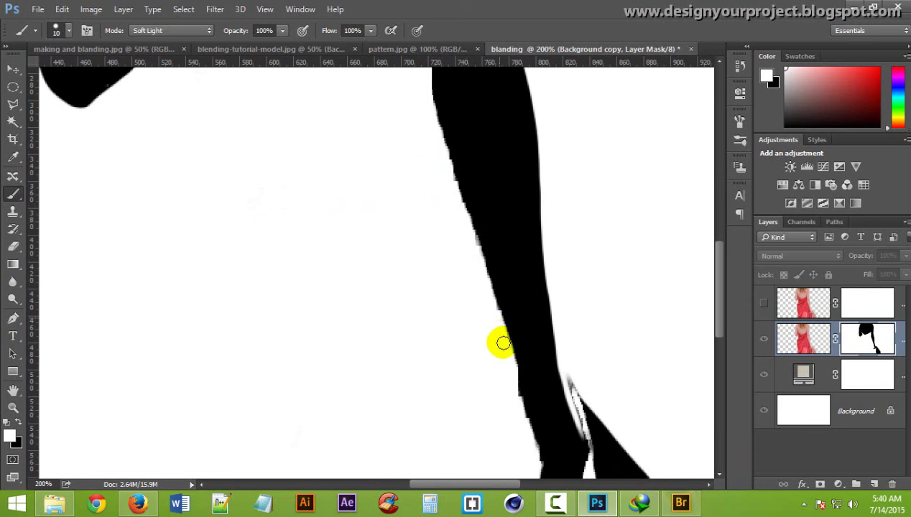
{"action": "left_click_drag", "start_coordinate": [471, 280], "coordinate": [451, 151]}
{"action": "left_click", "coordinate": [478, 189]}
{"action": "mouse_move", "coordinate": [507, 245]}
{"action": "left_mouse_down"}
{"action": "mouse_move", "coordinate": [513, 311]}
{"action": "mouse_move", "coordinate": [480, 360]}
{"action": "mouse_move", "coordinate": [511, 393]}
{"action": "mouse_move", "coordinate": [562, 389]}
{"action": "mouse_move", "coordinate": [548, 395]}
{"action": "left_mouse_up"}
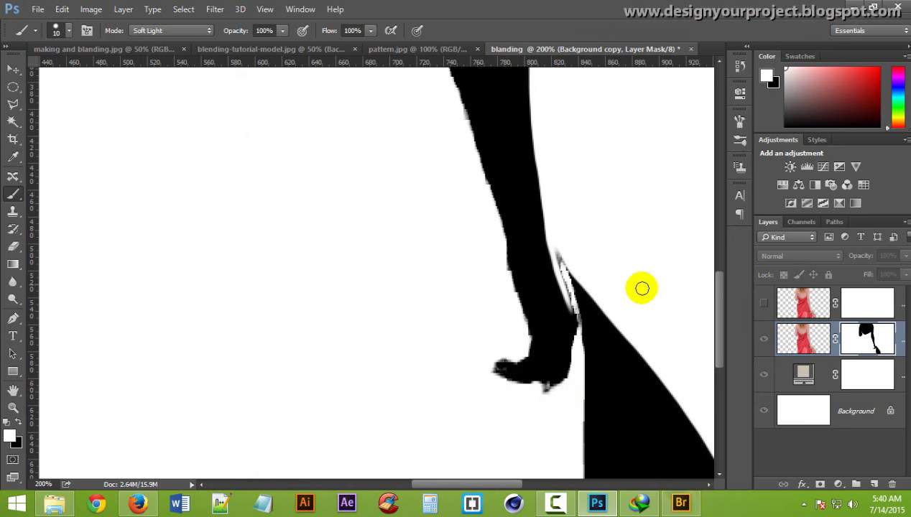
{"action": "left_click", "coordinate": [805, 339]}
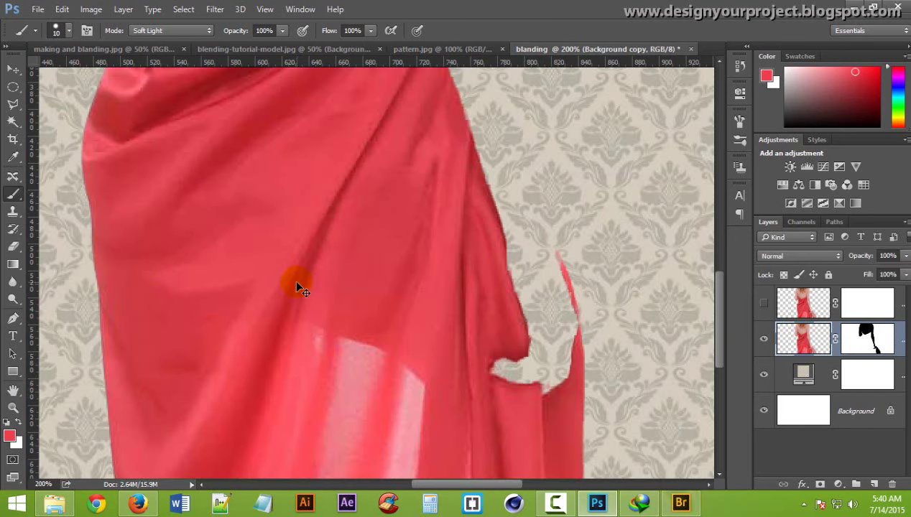
- Zoom to 200% on the dress's left edge
{"action": "left_click", "coordinate": [334, 268], "text": "alt"}
{"action": "left_click", "coordinate": [282, 207], "text": "alt"}
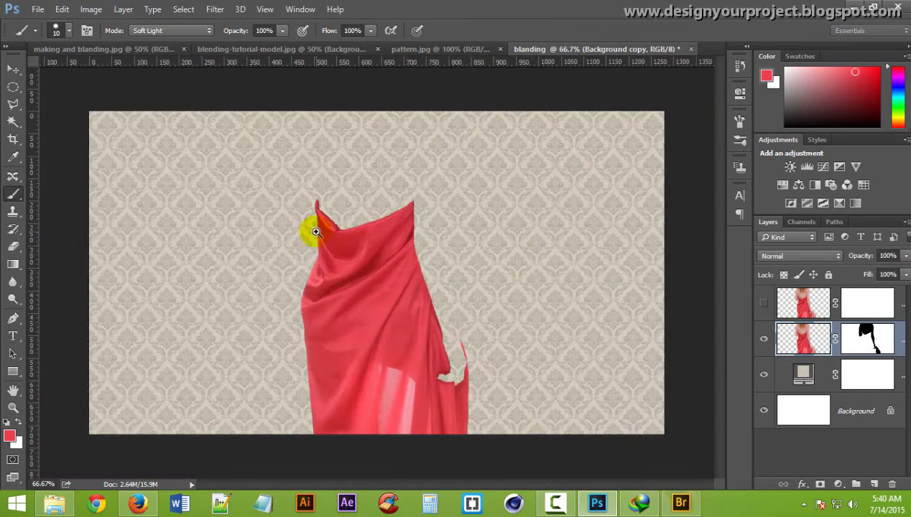
{"action": "left_click", "coordinate": [306, 198], "text": "ctrl"}
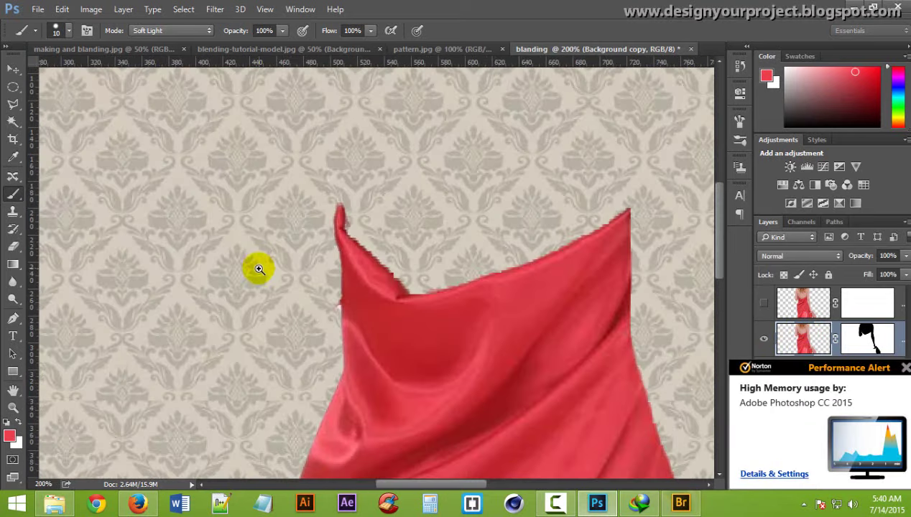
{"action": "left_click", "coordinate": [254, 267], "text": "ctrl"}
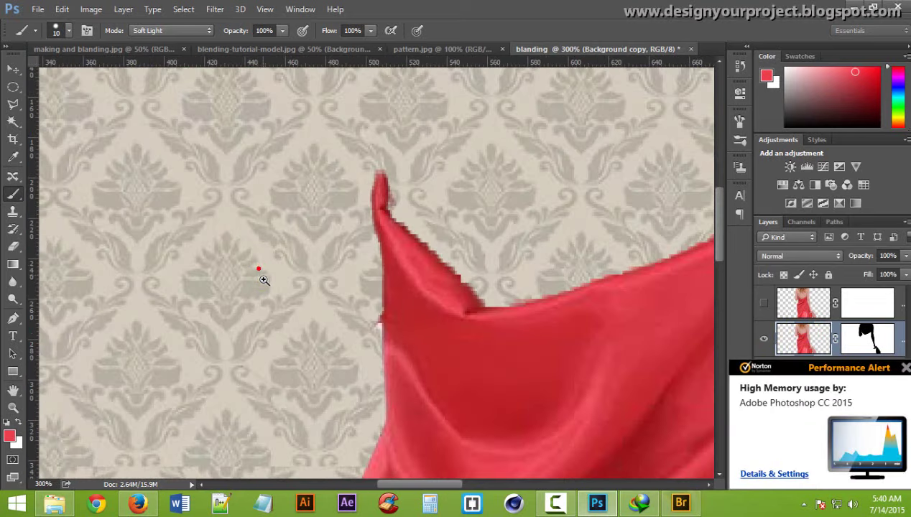
{"action": "left_click_drag", "start_coordinate": [394, 376], "coordinate": [437, 233]}
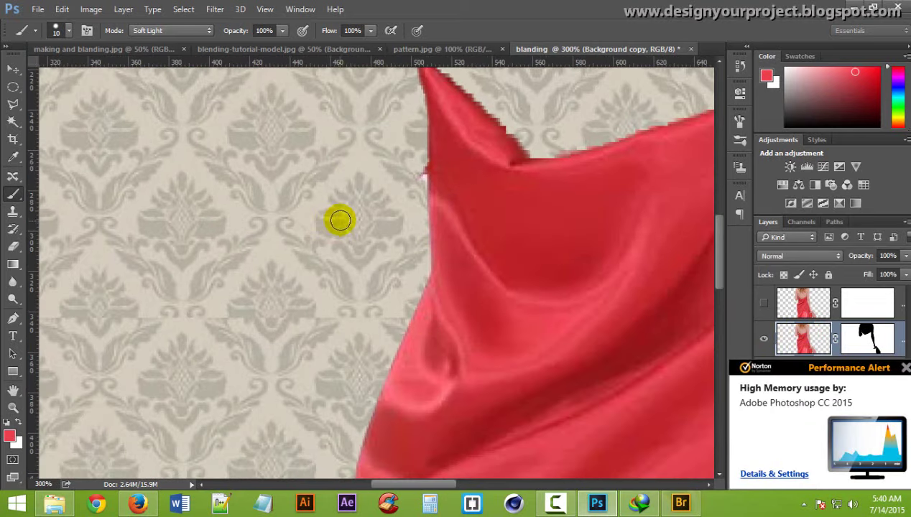
{"action": "left_click", "coordinate": [441, 222]}
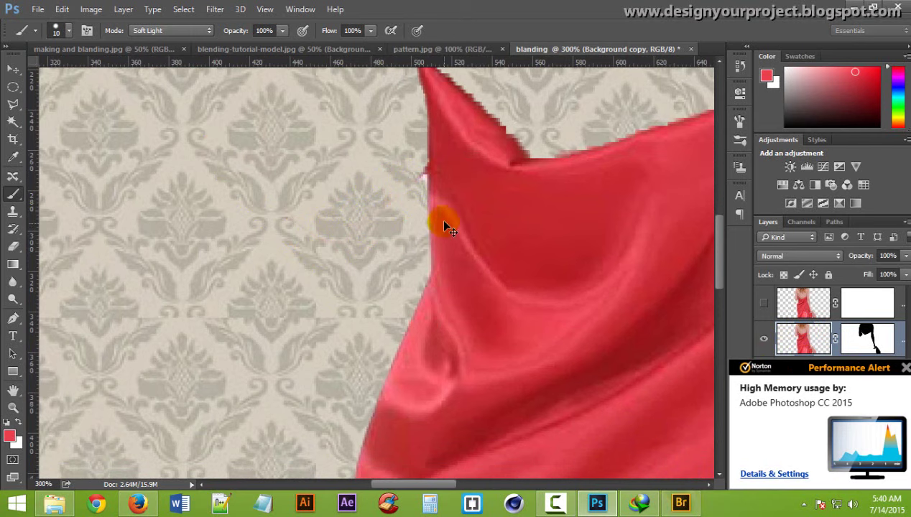
{"action": "left_click", "coordinate": [250, 207], "text": "ctrl+alt"}
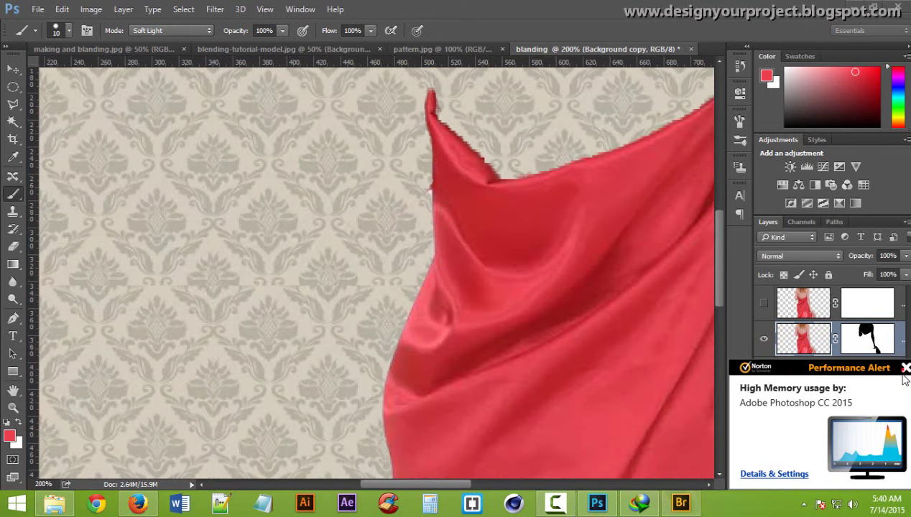
- Paint black on the dress layer's mask to hide leftover pixels beside the dress edge
{"action": "left_click", "coordinate": [868, 344]}
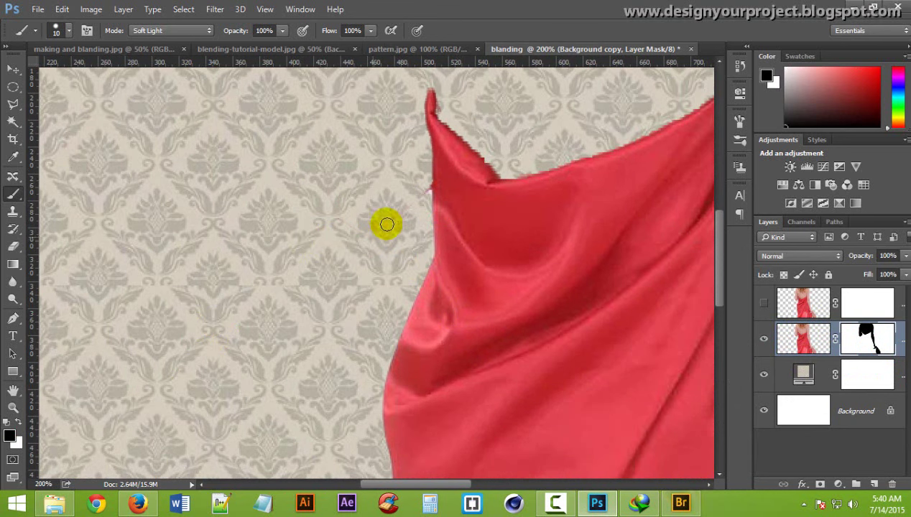
{"action": "mouse_move", "coordinate": [412, 205]}
{"action": "left_mouse_down"}
{"action": "mouse_move", "coordinate": [350, 230]}
{"action": "mouse_move", "coordinate": [328, 221]}
{"action": "left_mouse_up"}
{"action": "key", "text": "bracketright"}
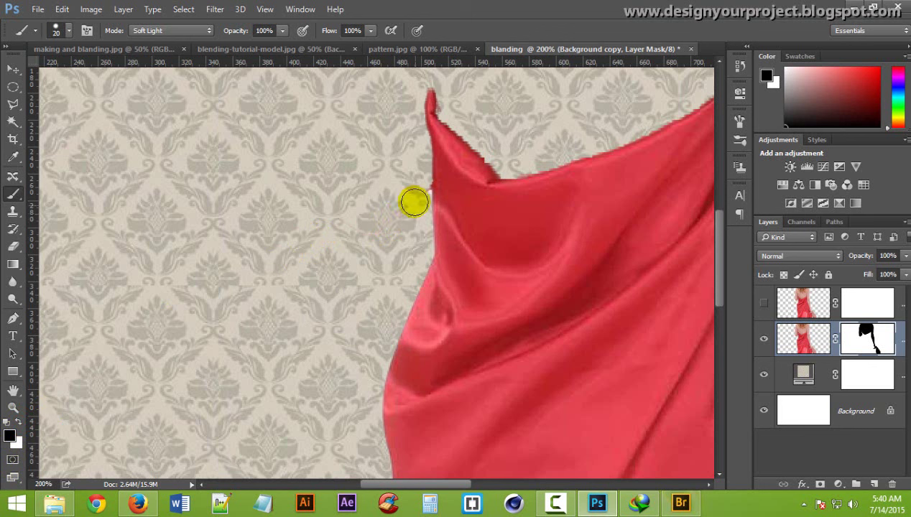
{"action": "mouse_move", "coordinate": [415, 197]}
{"action": "left_mouse_down"}
{"action": "mouse_move", "coordinate": [407, 193]}
{"action": "mouse_move", "coordinate": [366, 226]}
{"action": "mouse_move", "coordinate": [257, 183]}
{"action": "left_mouse_up"}
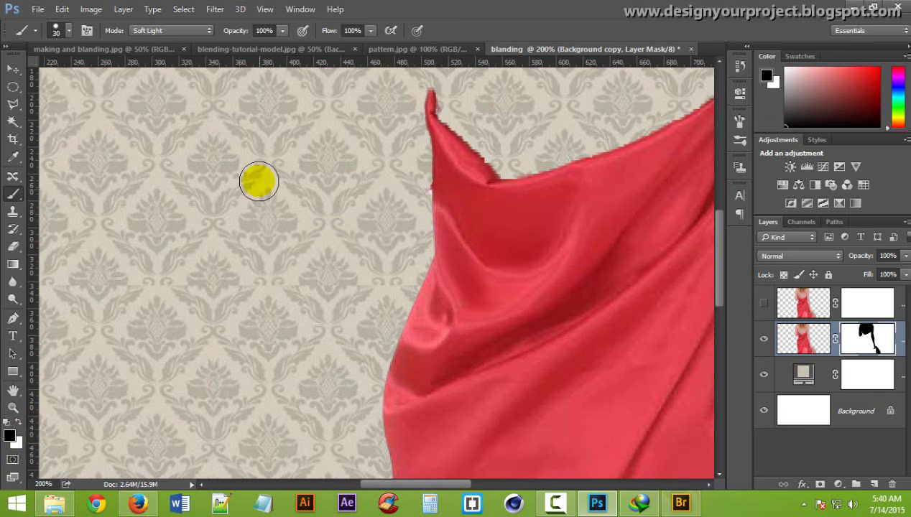
{"action": "mouse_move", "coordinate": [345, 283]}
{"action": "left_mouse_down"}
{"action": "mouse_move", "coordinate": [326, 301]}
{"action": "mouse_move", "coordinate": [362, 358]}
{"action": "mouse_move", "coordinate": [242, 342]}
{"action": "mouse_move", "coordinate": [120, 238]}
{"action": "mouse_move", "coordinate": [49, 203]}
{"action": "left_mouse_up"}
{"action": "mouse_move", "coordinate": [555, 347]}
{"action": "left_mouse_down"}
{"action": "mouse_move", "coordinate": [345, 245]}
{"action": "mouse_move", "coordinate": [358, 183]}
{"action": "mouse_move", "coordinate": [388, 286]}
{"action": "mouse_move", "coordinate": [387, 365]}
{"action": "left_mouse_up"}
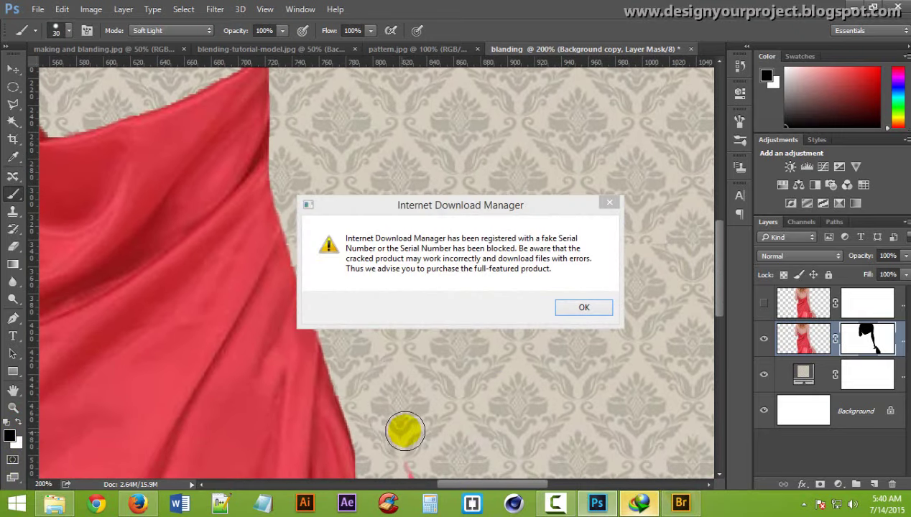
- Dismiss the download manager warning and registration prompt
{"action": "left_click", "coordinate": [612, 206]}
{"action": "left_click", "coordinate": [535, 317]}
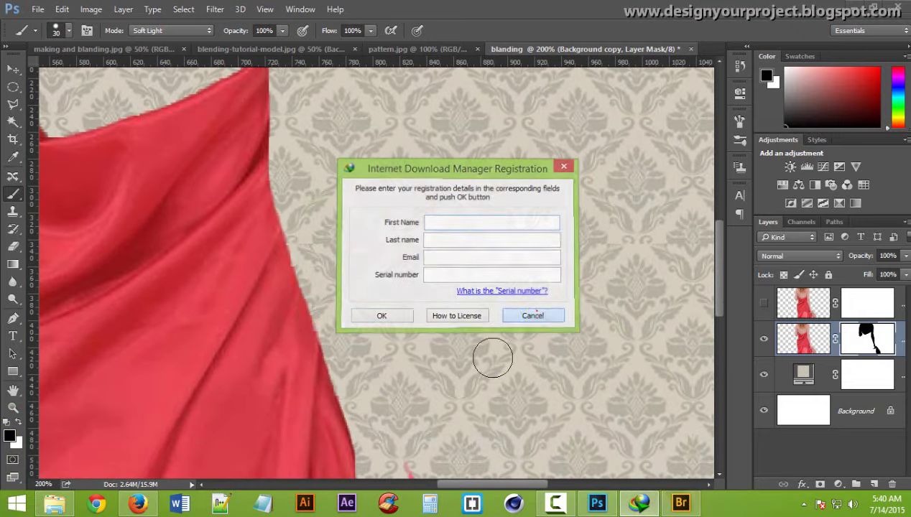
{"action": "left_click", "coordinate": [404, 433]}
- Check the top of the dress and canvas edge, then zoom out to 66.7%
{"action": "left_click_drag", "start_coordinate": [464, 197], "coordinate": [539, 409]}
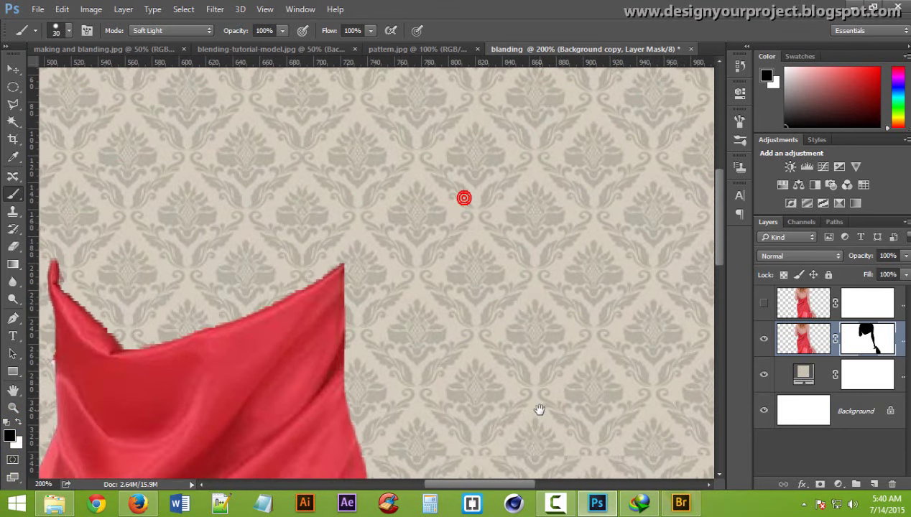
{"action": "left_click", "coordinate": [455, 420]}
{"action": "left_click_drag", "start_coordinate": [495, 253], "coordinate": [647, 393]}
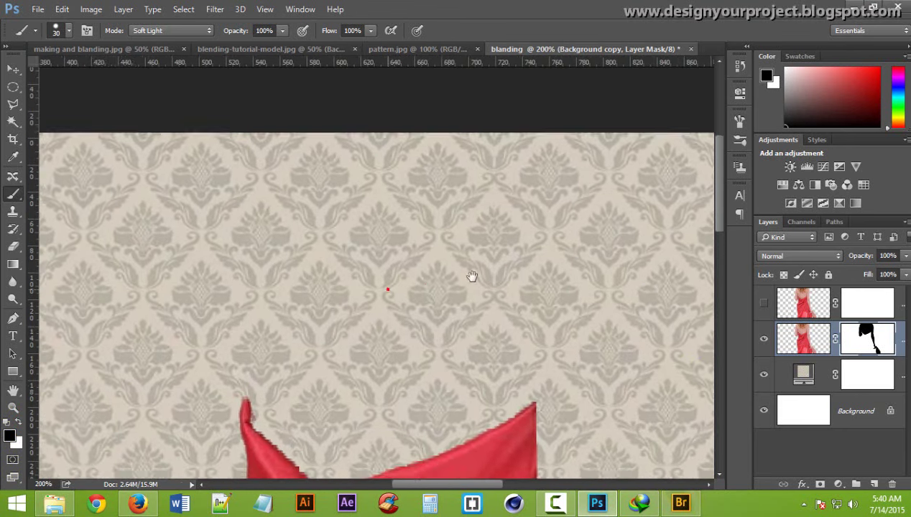
{"action": "left_click_drag", "start_coordinate": [471, 277], "coordinate": [576, 248]}
{"action": "left_click_drag", "start_coordinate": [412, 274], "coordinate": [482, 216]}
{"action": "left_click_drag", "start_coordinate": [399, 202], "coordinate": [325, 195]}
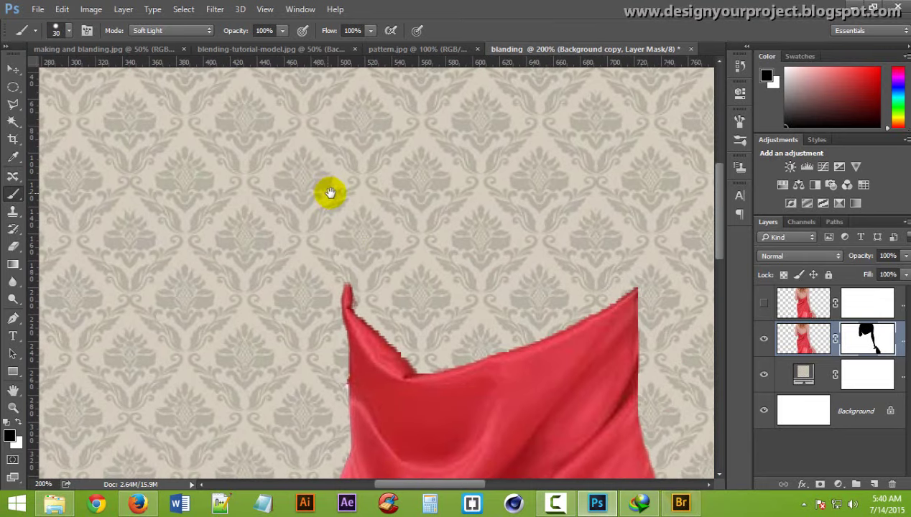
{"action": "mouse_move", "coordinate": [392, 275]}
{"action": "left_mouse_down"}
{"action": "mouse_move", "coordinate": [440, 367]}
{"action": "mouse_move", "coordinate": [377, 239]}
{"action": "left_mouse_up"}
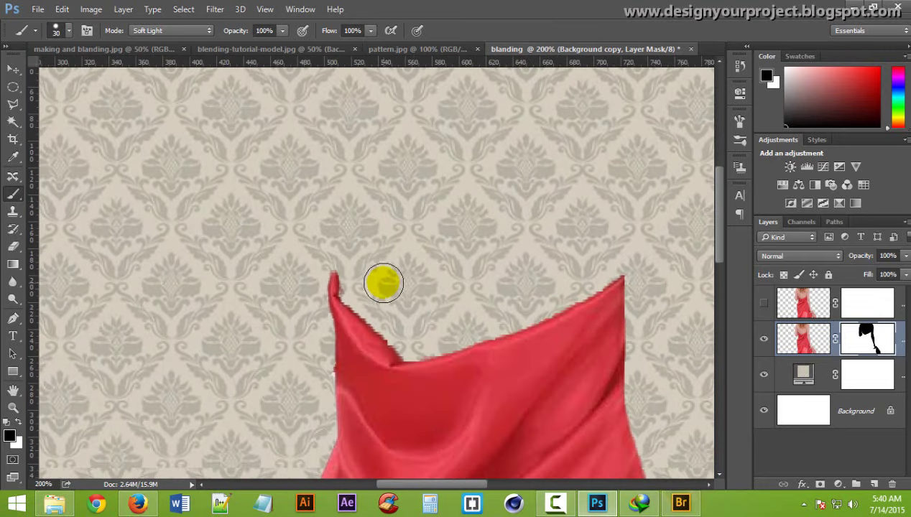
{"action": "left_click", "coordinate": [440, 296], "text": "alt"}
{"action": "left_click", "coordinate": [130, 408], "text": "alt"}
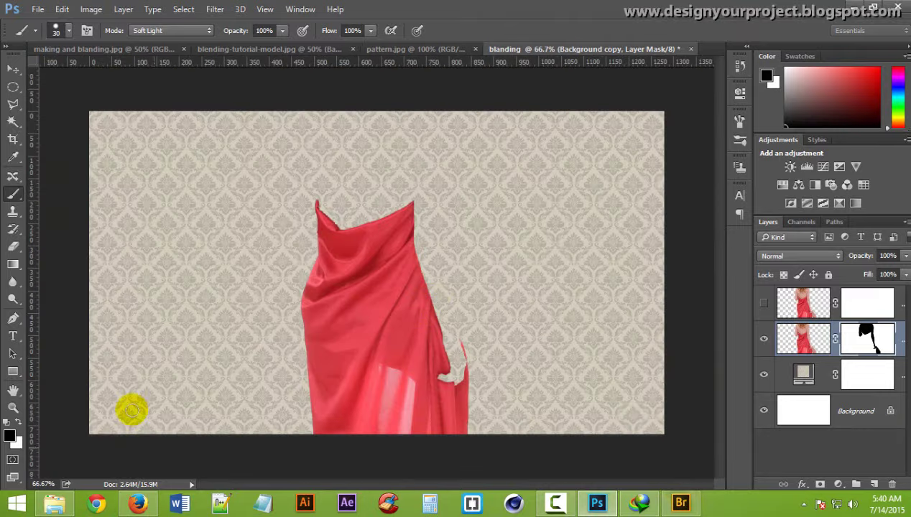
{"action": "left_click", "coordinate": [853, 358]}
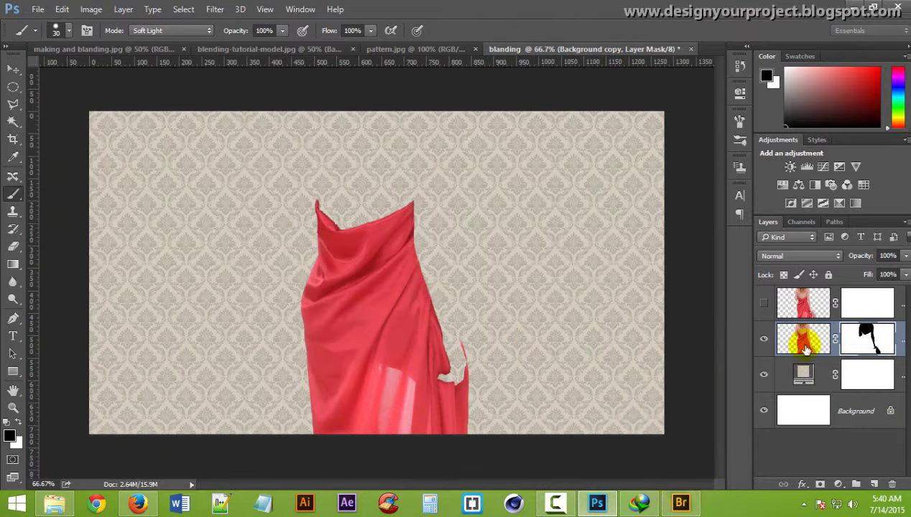
- Show the top layer and copy the dress layer's mask onto it, replacing its existing mask
{"action": "left_click", "coordinate": [766, 304]}
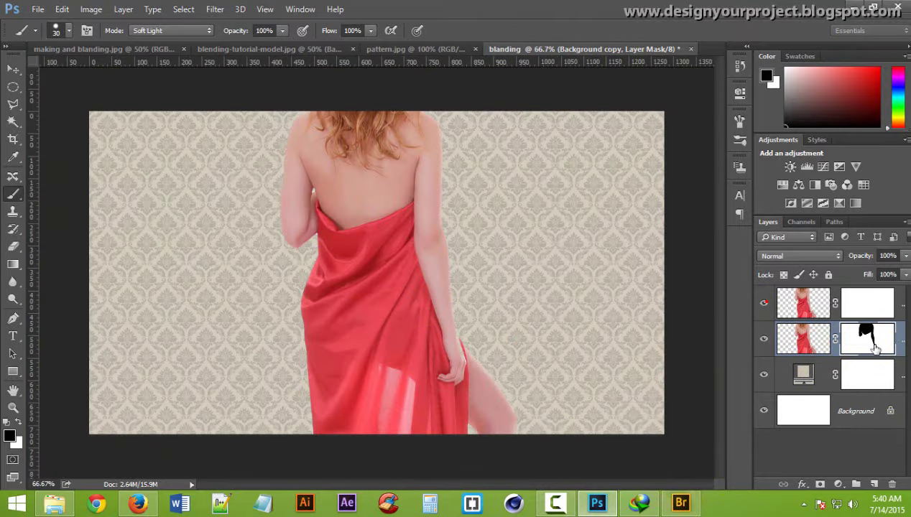
{"action": "left_click", "coordinate": [876, 349]}
{"action": "left_click", "coordinate": [875, 305]}
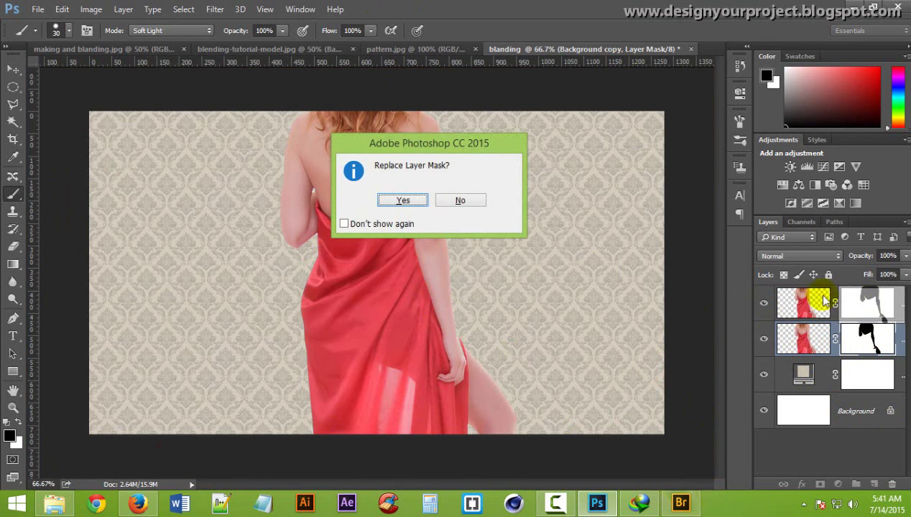
{"action": "left_click", "coordinate": [475, 203]}
{"action": "left_click_drag", "start_coordinate": [882, 381], "coordinate": [879, 355]}
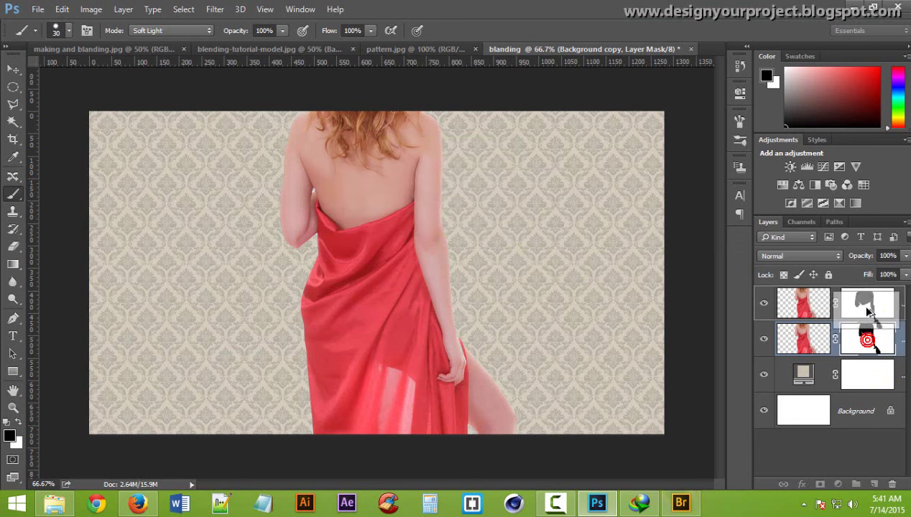
{"action": "left_click_drag", "start_coordinate": [868, 345], "coordinate": [869, 302]}
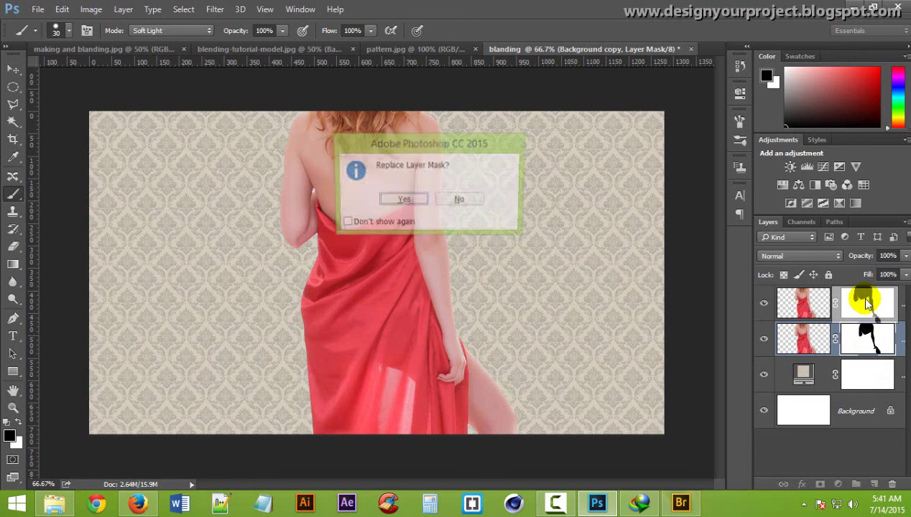
{"action": "left_click", "coordinate": [401, 201]}
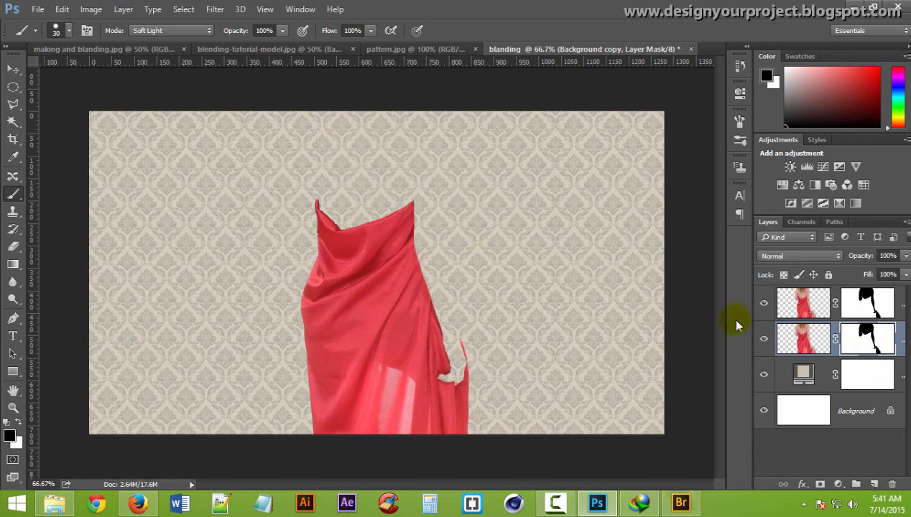
{"action": "left_click", "coordinate": [875, 300]}
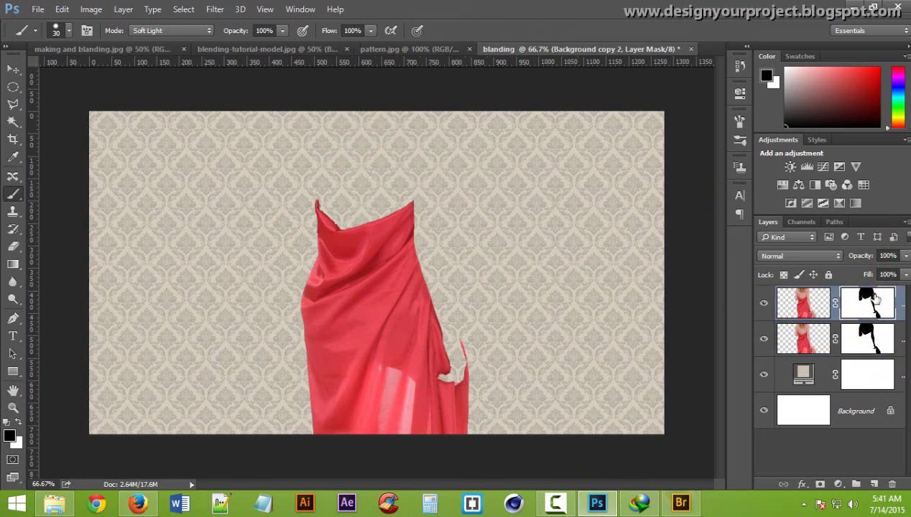
- Invert the top layer's mask via Image > Adjustments > Invert and toggle layers to compare
{"action": "left_click", "coordinate": [873, 296]}
{"action": "left_click", "coordinate": [91, 10]}
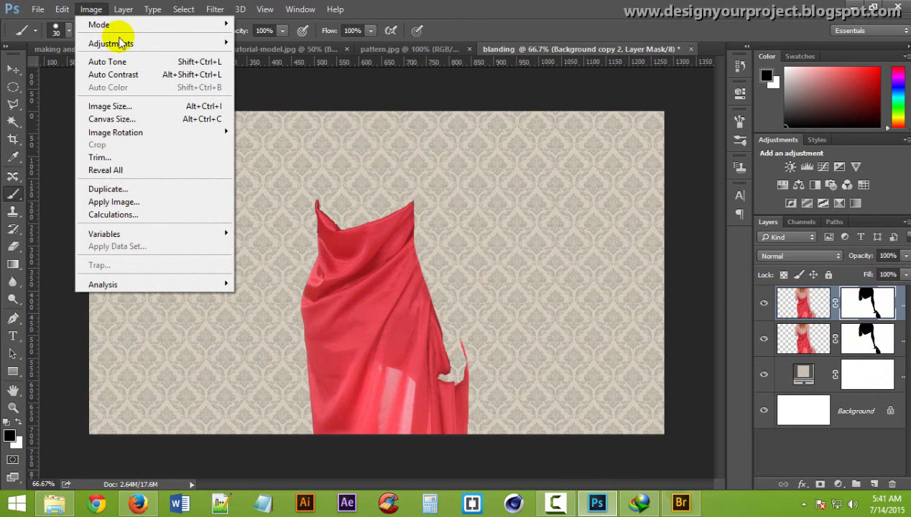
{"action": "mouse_move", "coordinate": [111, 43]}
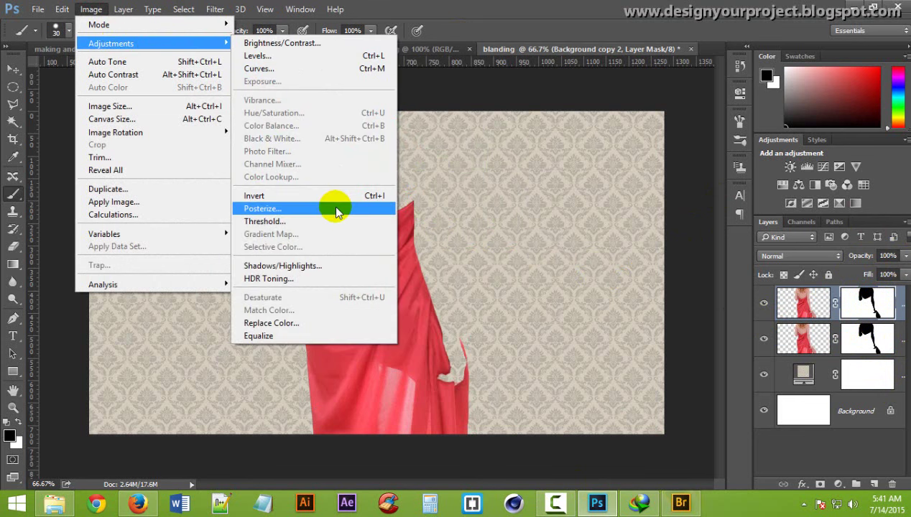
{"action": "left_click", "coordinate": [355, 196]}
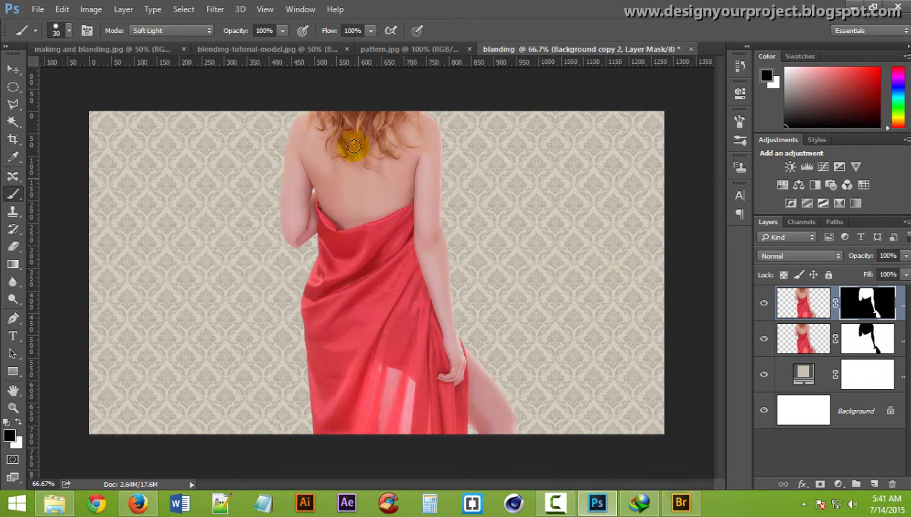
{"action": "left_click", "coordinate": [764, 305]}
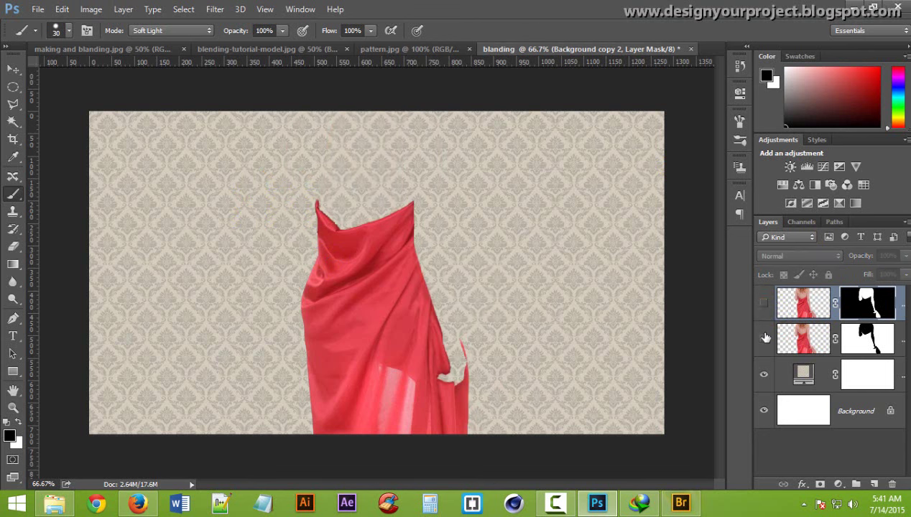
{"action": "left_click", "coordinate": [766, 338]}
{"action": "left_click", "coordinate": [764, 303]}
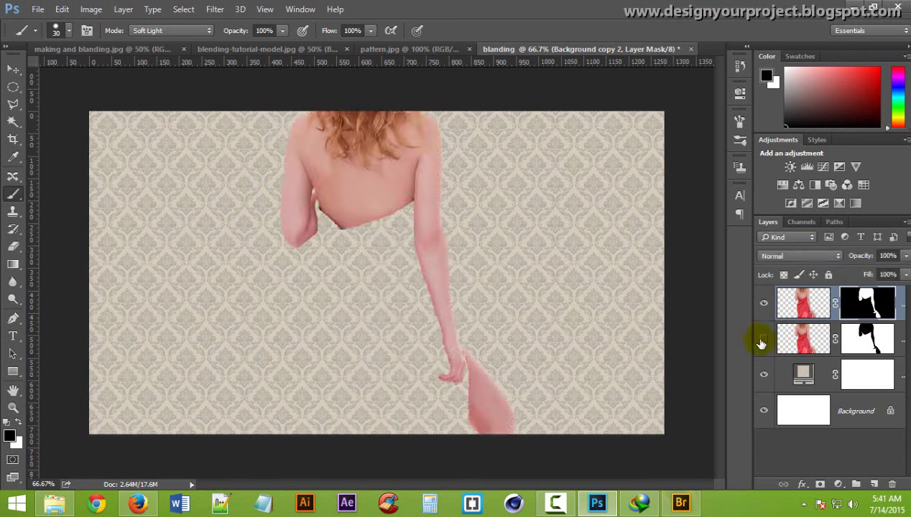
{"action": "left_click", "coordinate": [762, 342]}
{"action": "left_click", "coordinate": [762, 342]}
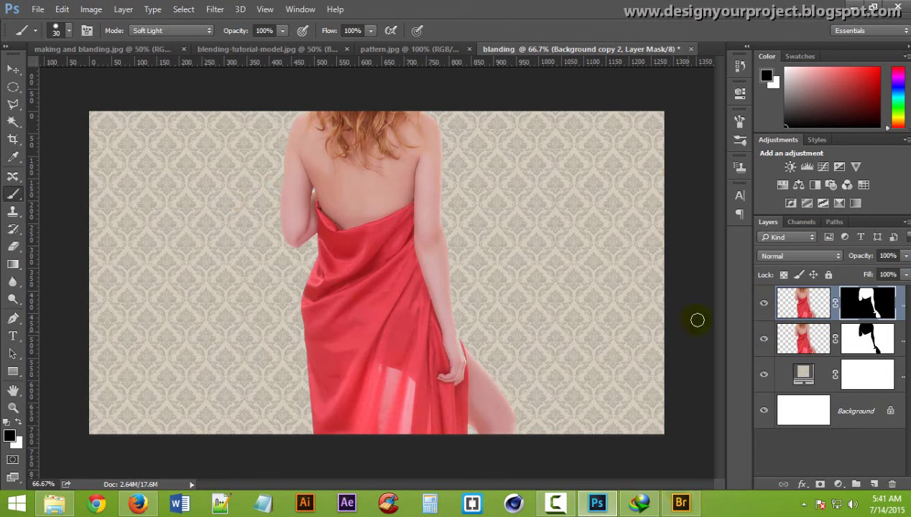
- Zoom in on the model's back and dress edge, then zoom out to fit the image
{"action": "left_click", "coordinate": [362, 158]}
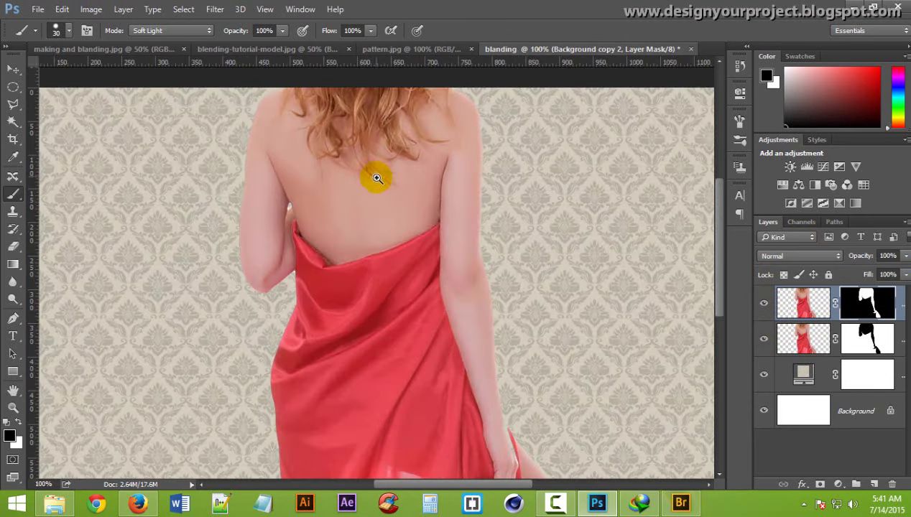
{"action": "left_click", "coordinate": [352, 207]}
{"action": "left_click", "coordinate": [295, 358]}
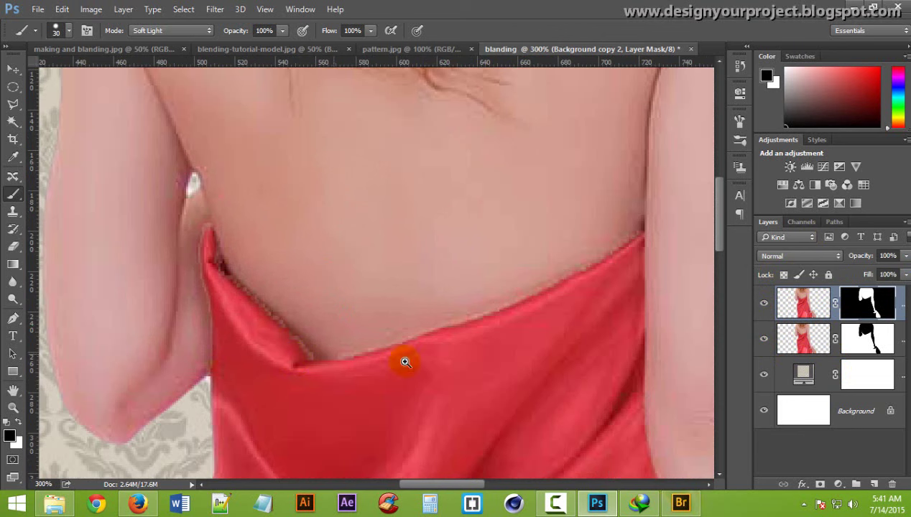
{"action": "left_click_drag", "start_coordinate": [512, 263], "coordinate": [378, 236]}
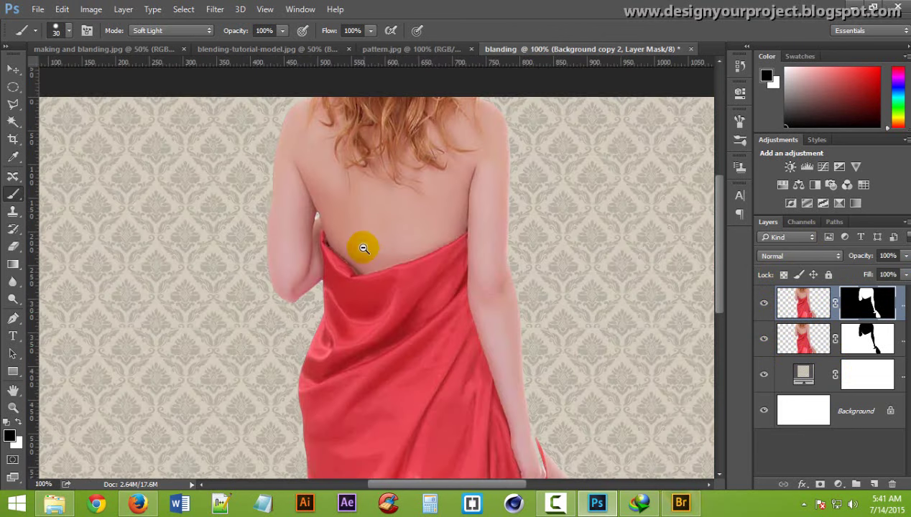
{"action": "left_click", "coordinate": [363, 246], "text": "alt"}
{"action": "left_click", "coordinate": [340, 288], "text": "alt"}
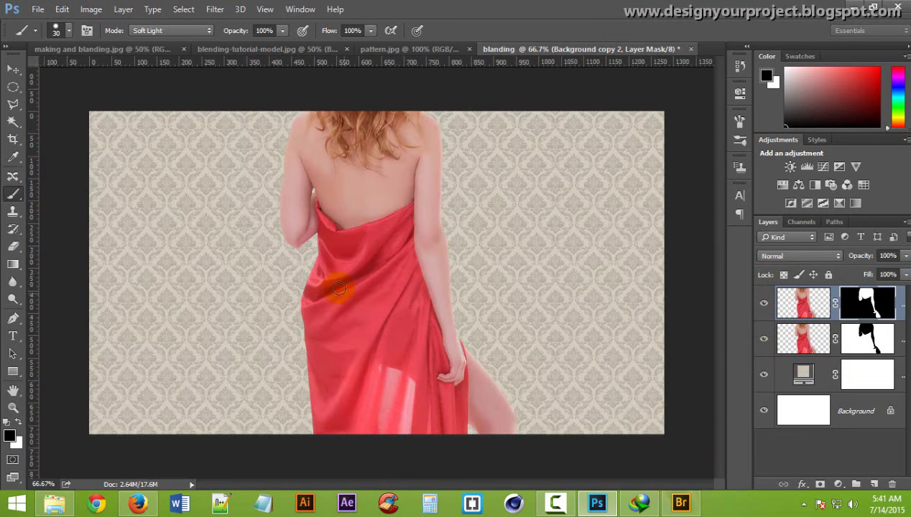
- Load the model outline as a selection, deselect, and inspect the top layer's mask alone
{"action": "left_click", "coordinate": [875, 307], "text": "ctrl"}
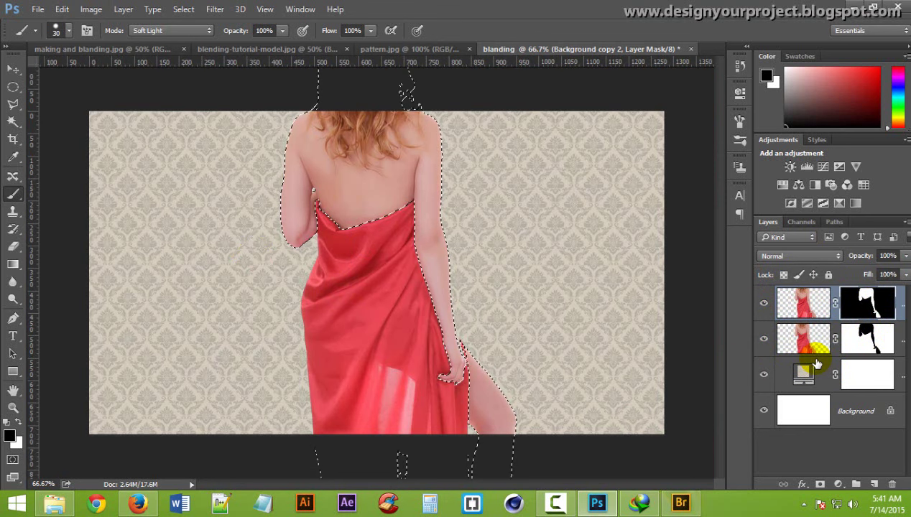
{"action": "key", "text": "ctrl+d"}
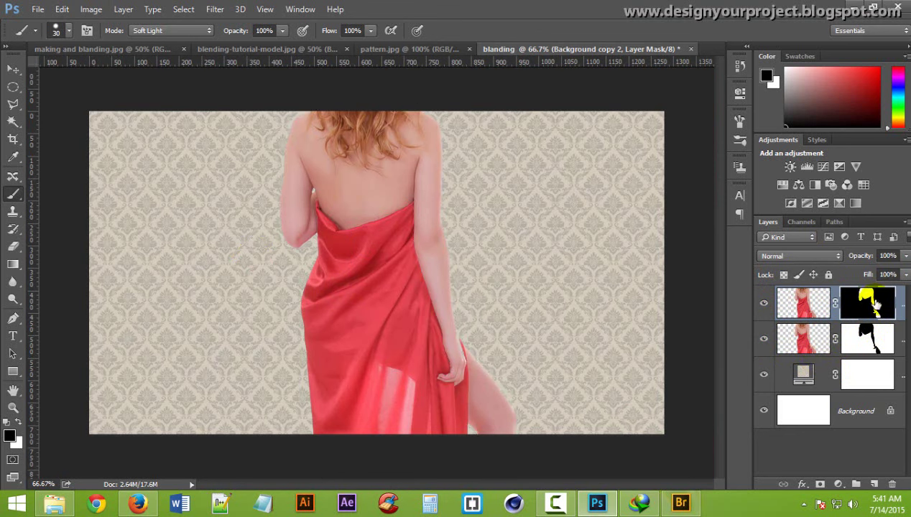
{"action": "left_click", "coordinate": [874, 307], "text": "alt"}
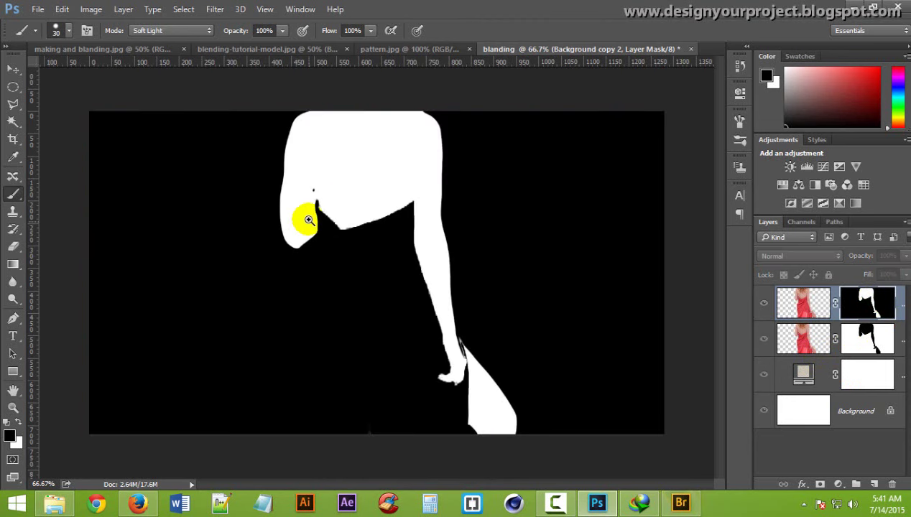
{"action": "scroll", "coordinate": [309, 215], "scroll_direction": "up", "scroll_amount": 2}
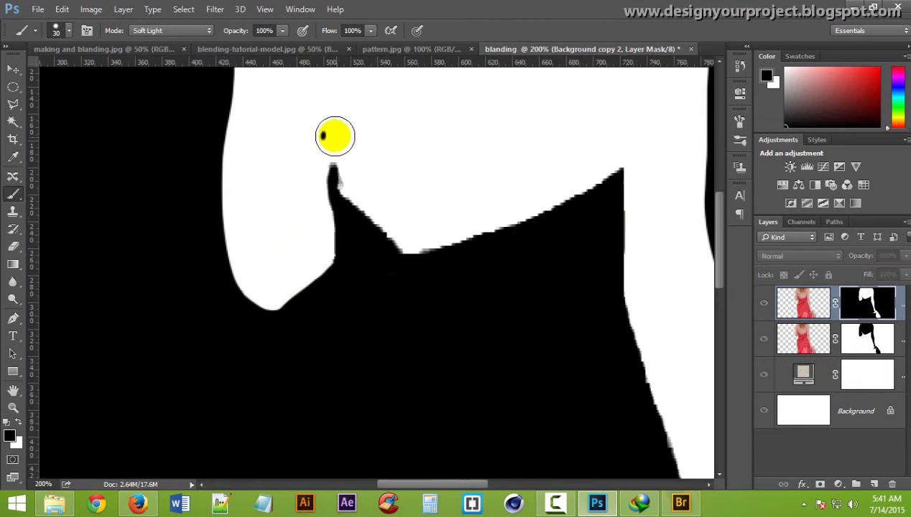
{"action": "left_click", "coordinate": [796, 302]}
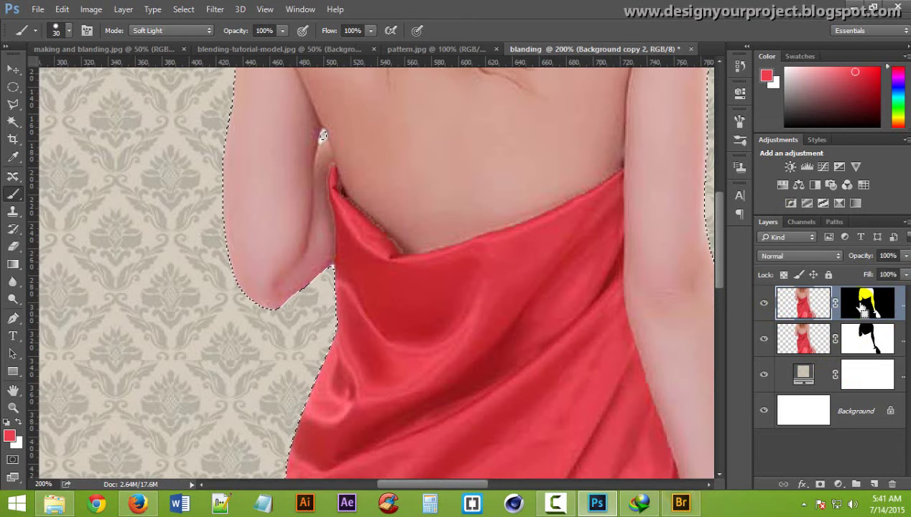
{"action": "right_click", "coordinate": [863, 305]}
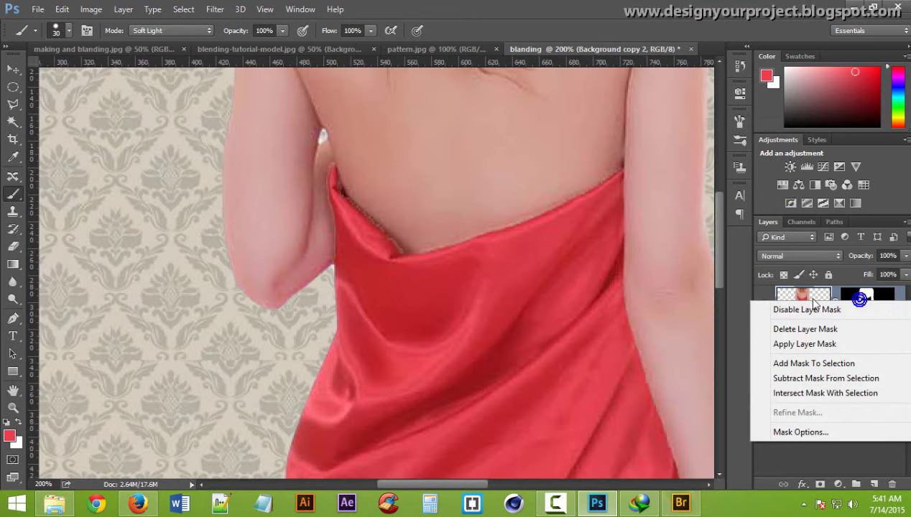
{"action": "left_click", "coordinate": [813, 300]}
{"action": "right_click", "coordinate": [813, 301]}
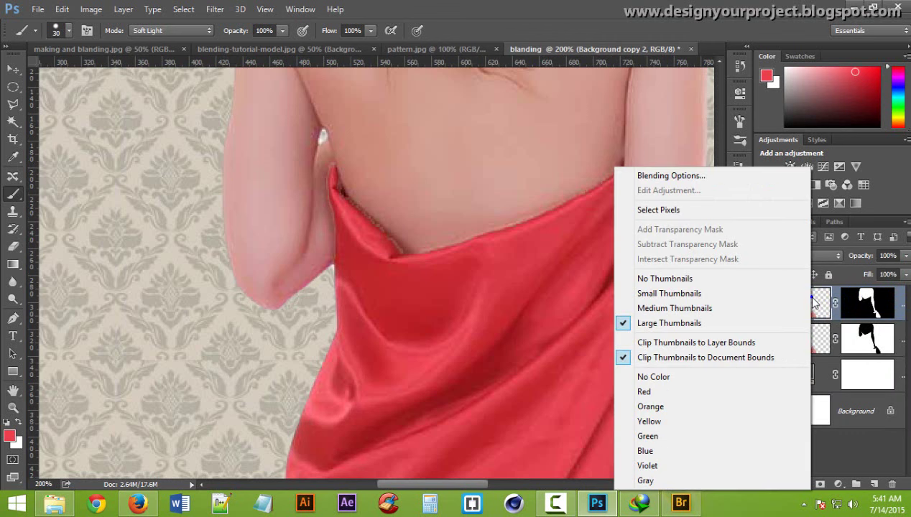
{"action": "left_click", "coordinate": [866, 307]}
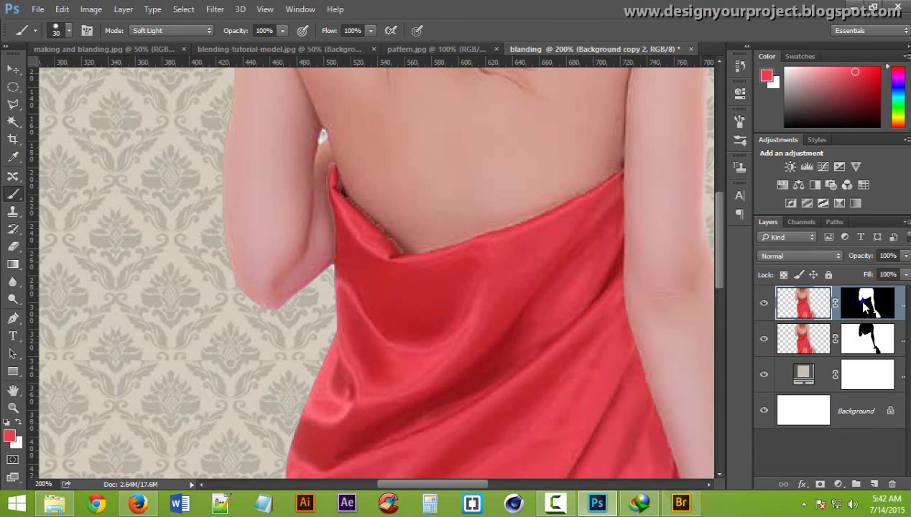
- Open Refine Mask from the top layer's mask properties
{"action": "double_click", "coordinate": [865, 303]}
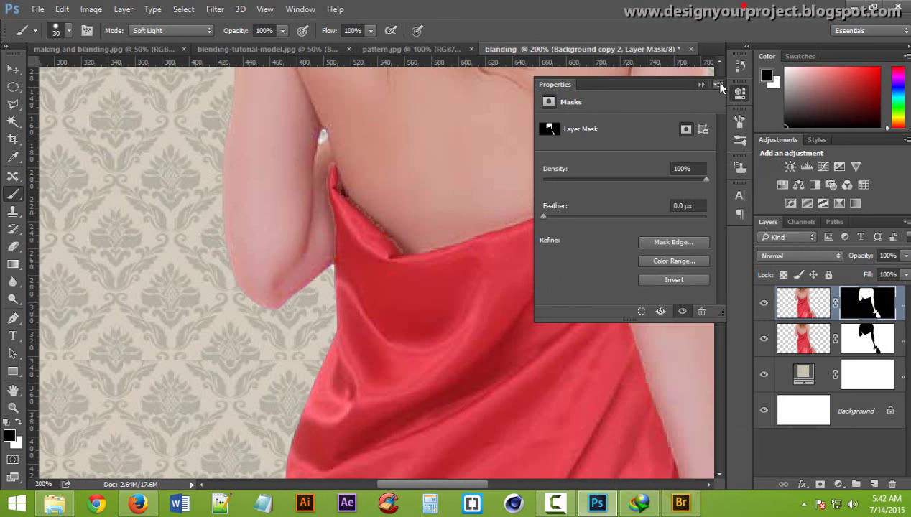
{"action": "left_click", "coordinate": [700, 84]}
{"action": "double_click", "coordinate": [864, 301]}
{"action": "left_click", "coordinate": [674, 243]}
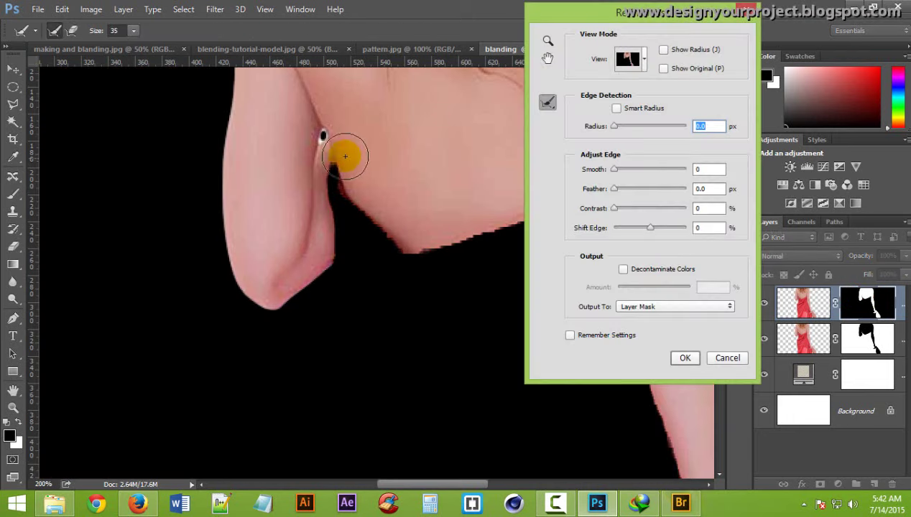
{"action": "left_click_drag", "start_coordinate": [544, 18], "coordinate": [600, 16]}
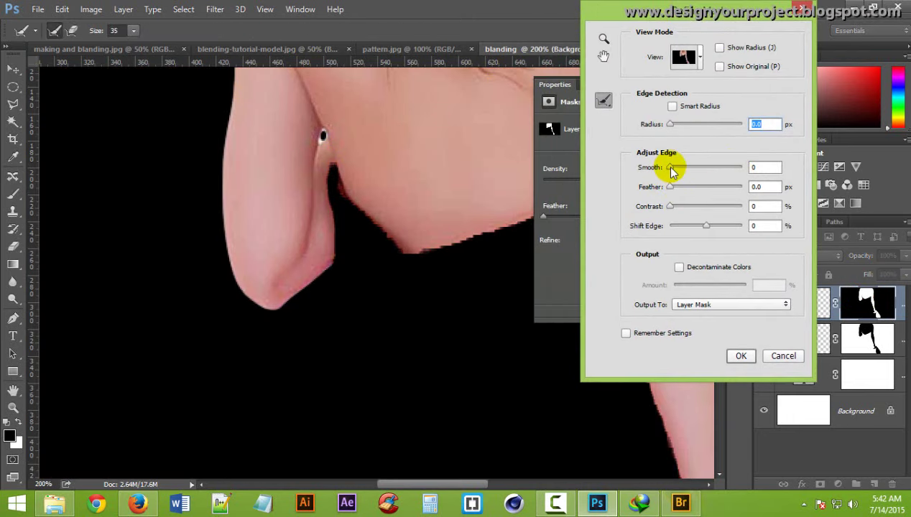
- Set Smooth 9, Feather 0.5 px, Contrast 11%, Shift Edge -4% and apply
{"action": "left_click", "coordinate": [671, 168]}
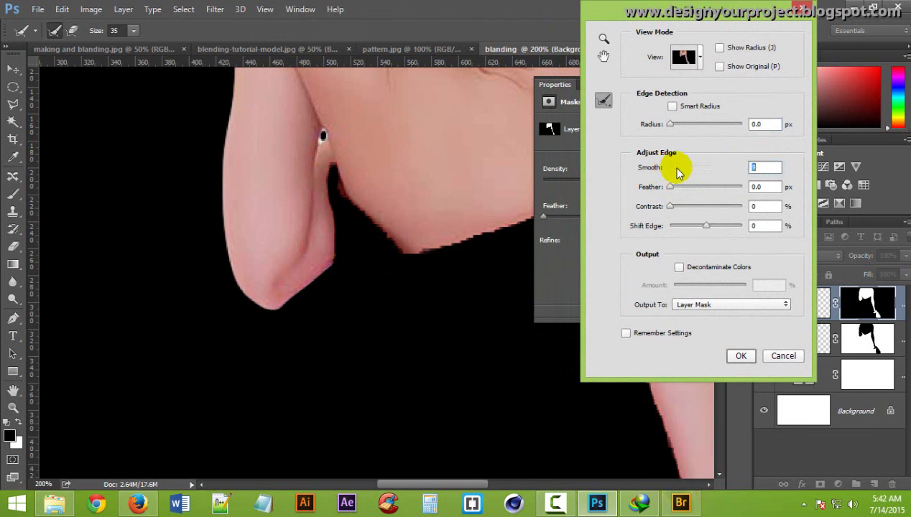
{"action": "left_click_drag", "start_coordinate": [677, 173], "coordinate": [679, 173]}
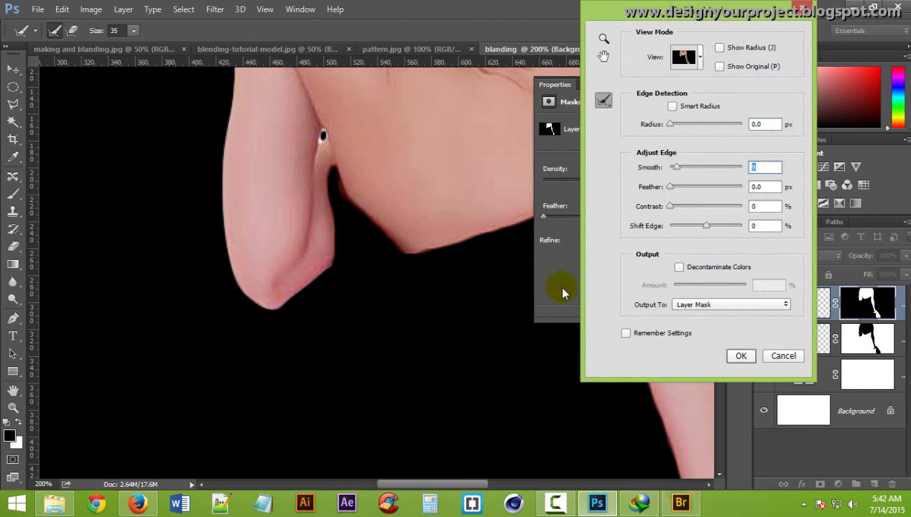
{"action": "left_click", "coordinate": [676, 213]}
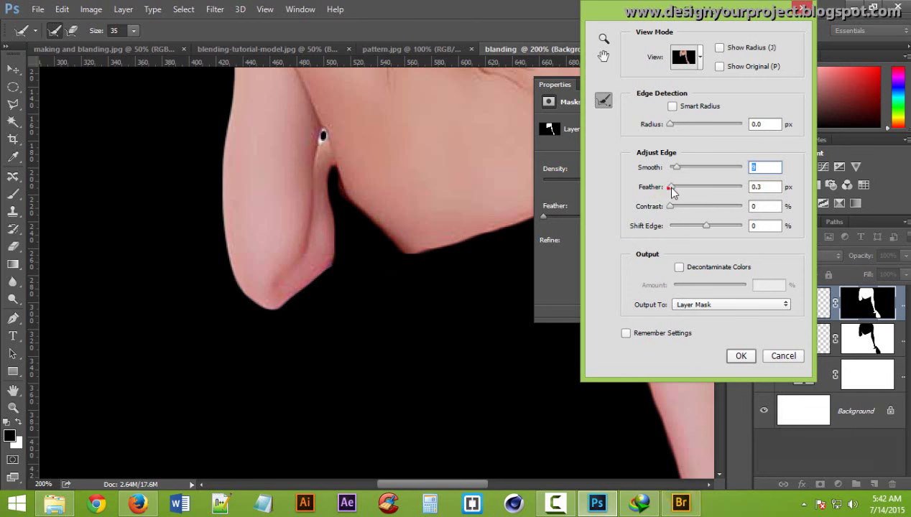
{"action": "left_click_drag", "start_coordinate": [675, 187], "coordinate": [678, 187]}
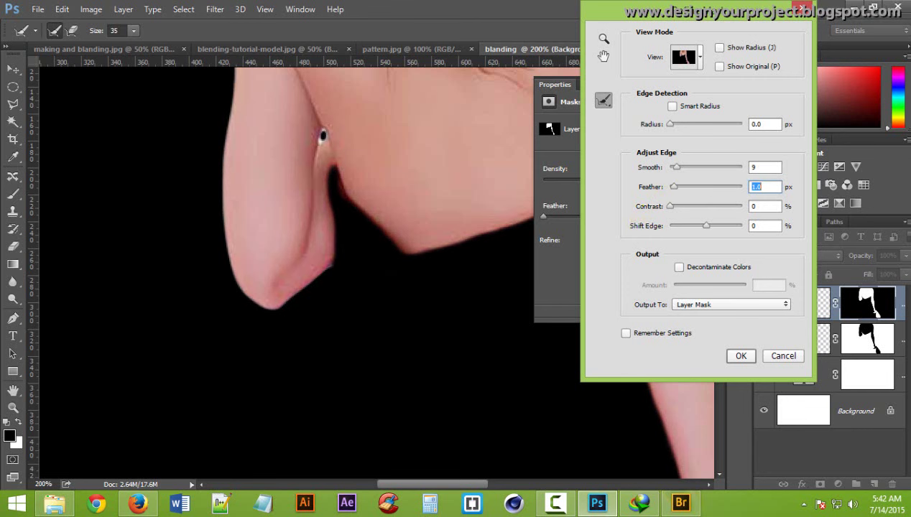
{"action": "key", "text": "BackSpace"}
{"action": "type", "text": ".5"}
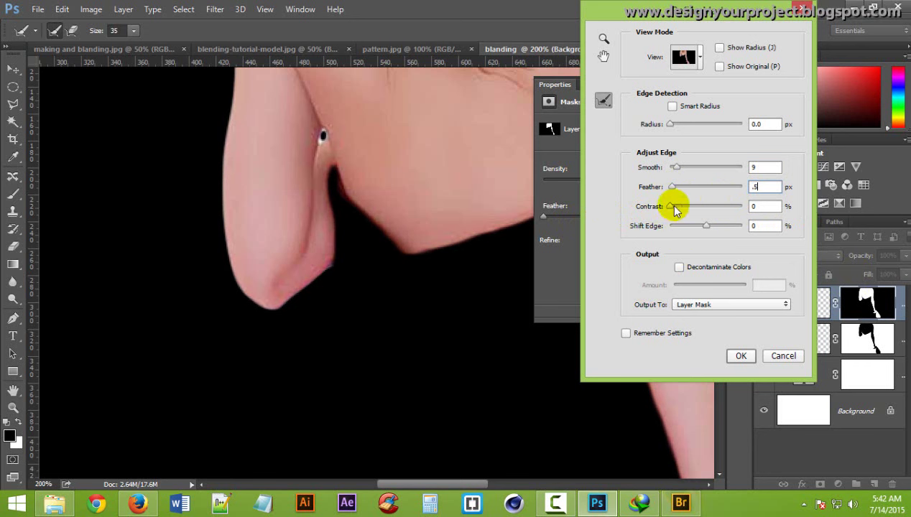
{"action": "left_click_drag", "start_coordinate": [674, 210], "coordinate": [680, 210]}
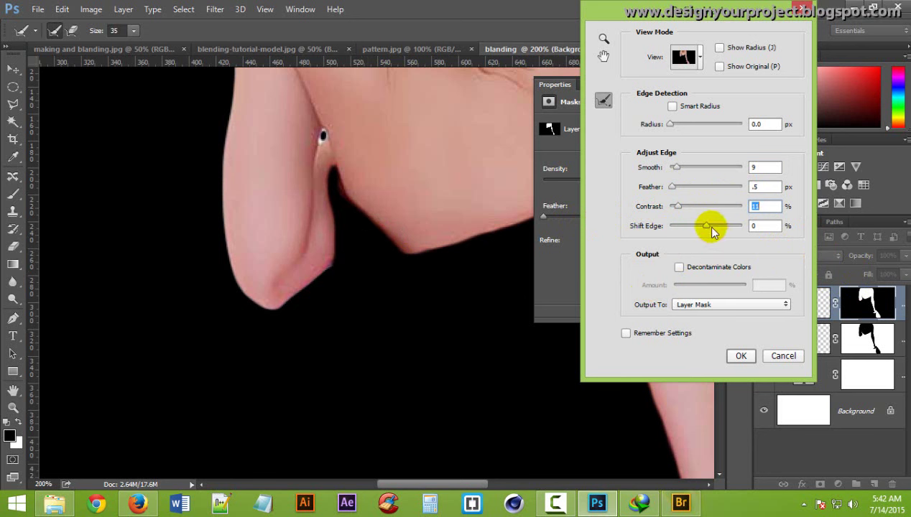
{"action": "left_click", "coordinate": [735, 228]}
{"action": "type", "text": "-4"}
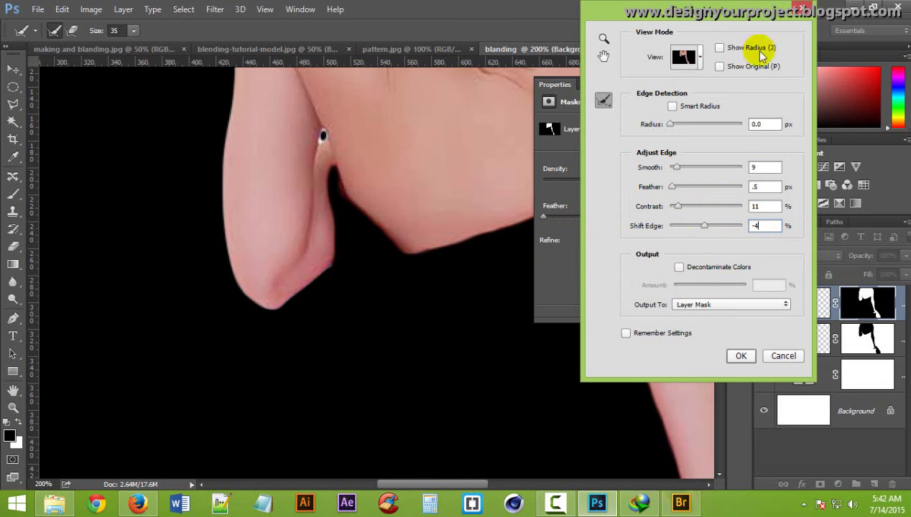
{"action": "left_click", "coordinate": [741, 357]}
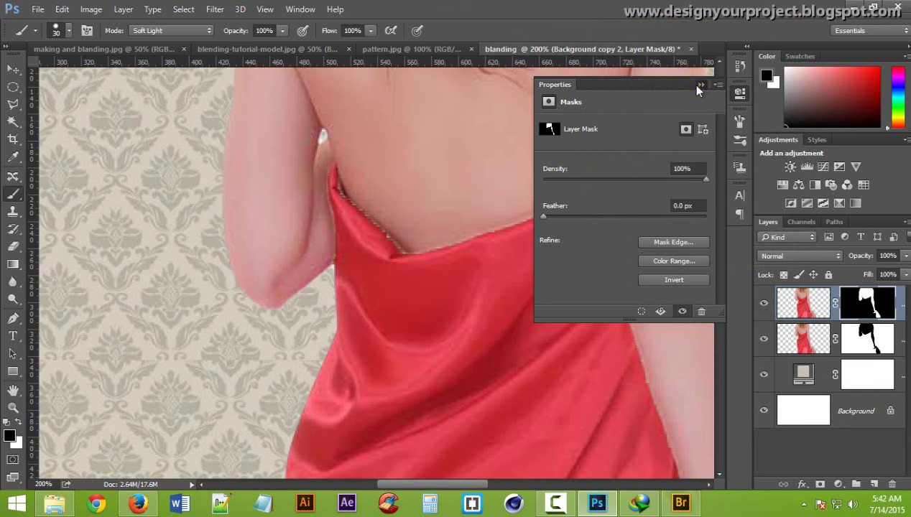
- Close Properties and zoom in and out to check the back and dress edge
{"action": "left_click", "coordinate": [698, 85]}
{"action": "left_click", "coordinate": [454, 222]}
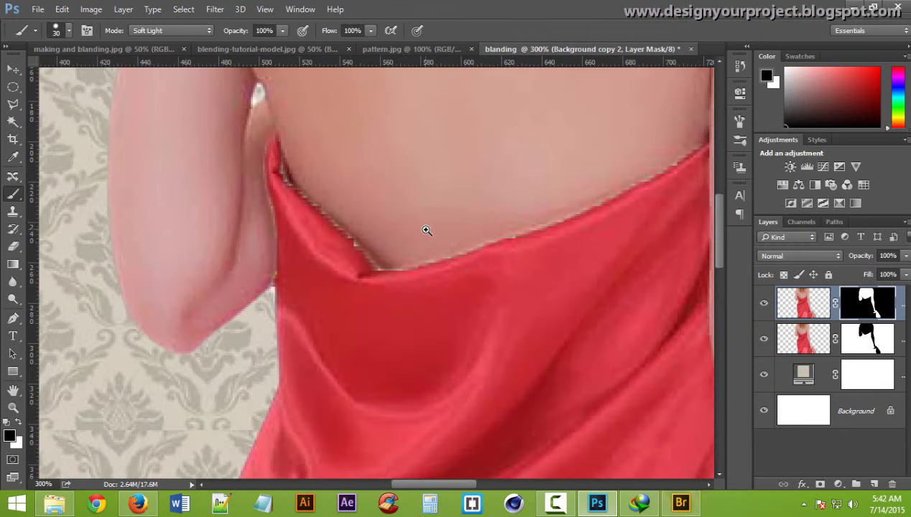
{"action": "left_click", "coordinate": [426, 228]}
{"action": "left_click", "coordinate": [506, 250], "text": "alt"}
{"action": "left_click", "coordinate": [514, 230], "text": "alt"}
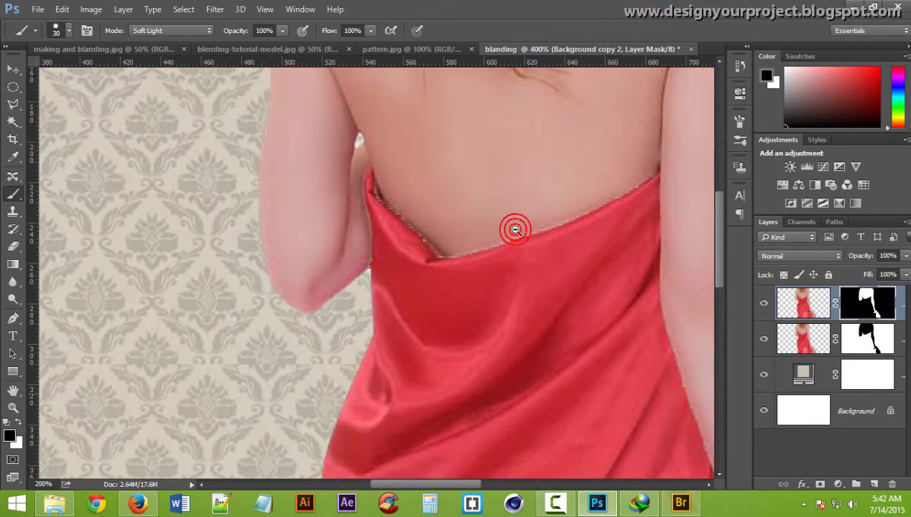
{"action": "left_click", "coordinate": [514, 230], "text": "alt"}
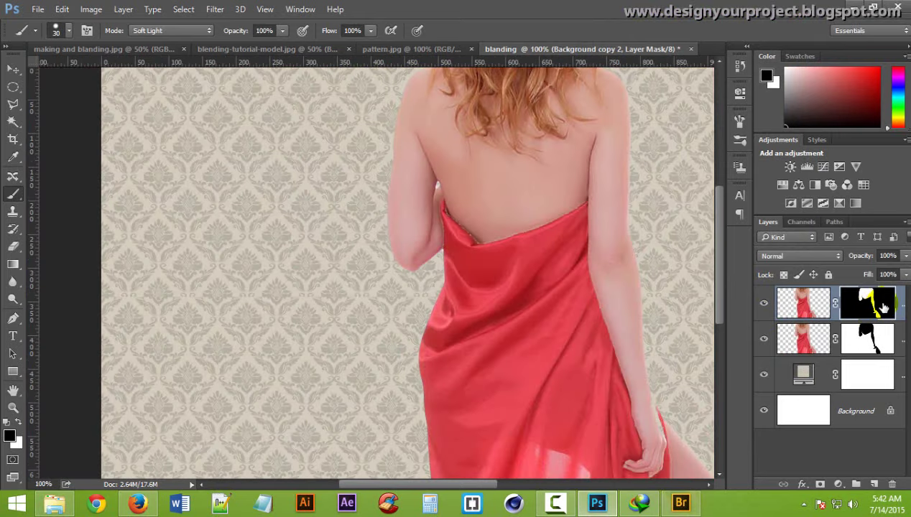
- Replace the second layer's mask with the top layer's mask and invert it with Ctrl+I
{"action": "left_click_drag", "start_coordinate": [871, 301], "coordinate": [869, 344]}
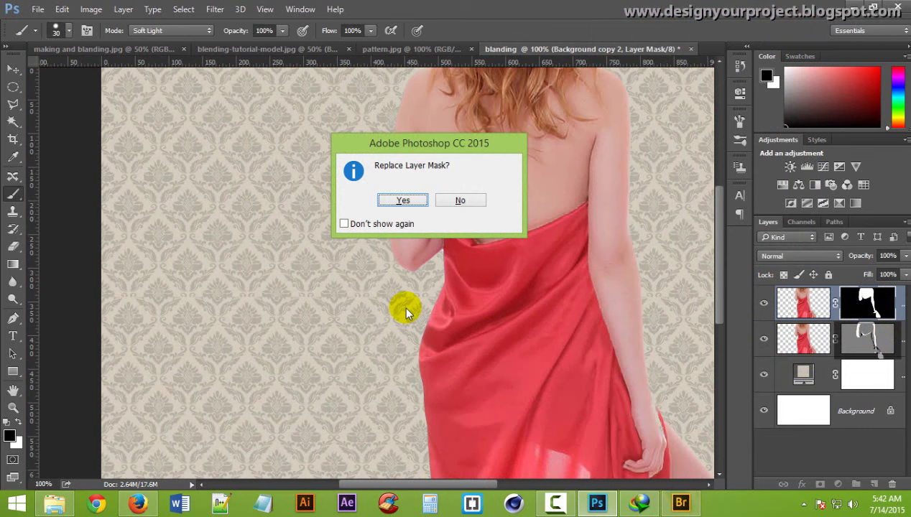
{"action": "left_click", "coordinate": [397, 196]}
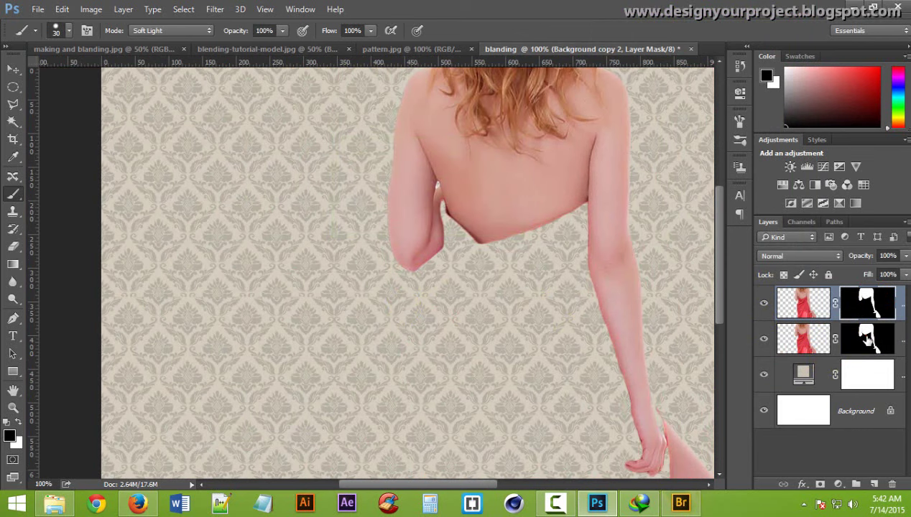
{"action": "left_click", "coordinate": [869, 343]}
{"action": "left_click", "coordinate": [868, 339]}
{"action": "key", "text": "ctrl+i"}
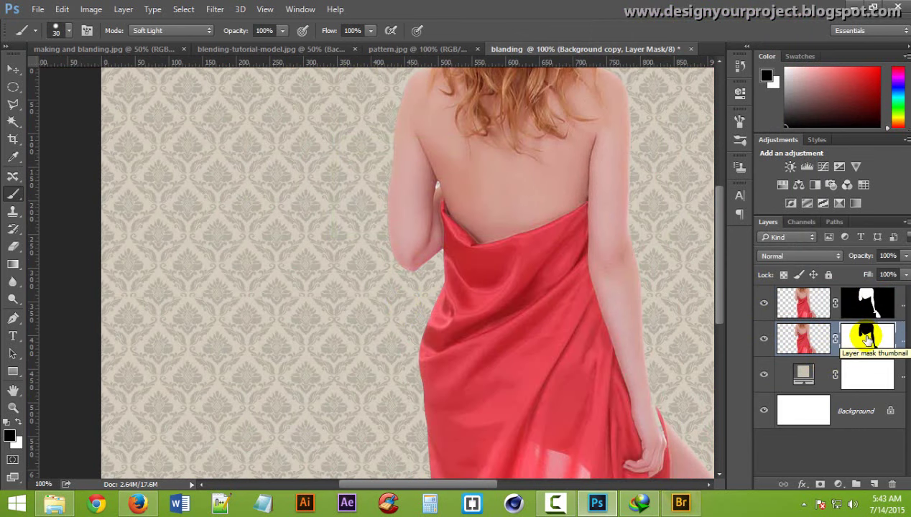
- Inspect the armpit and back edge up close, then make the top layer's mask active
{"action": "left_click", "coordinate": [482, 180]}
{"action": "left_click", "coordinate": [499, 223]}
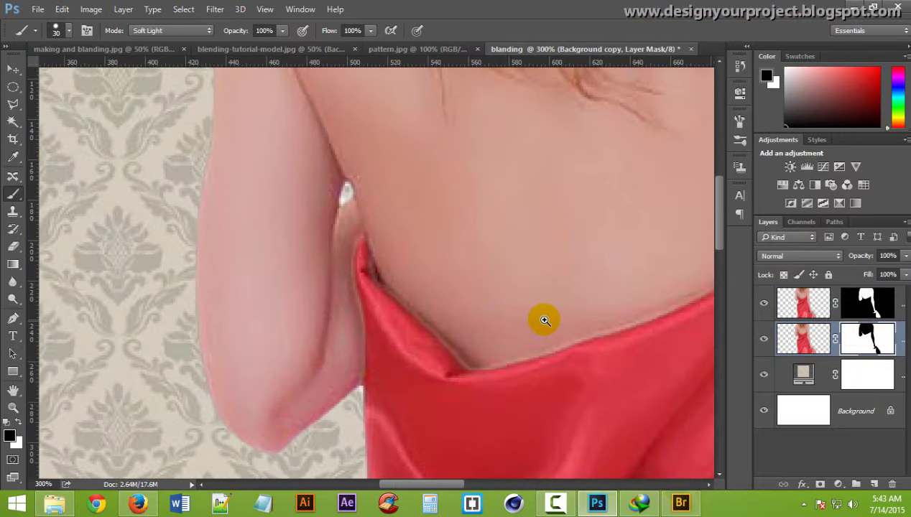
{"action": "left_click", "coordinate": [551, 317], "text": "alt"}
{"action": "left_click", "coordinate": [549, 279]}
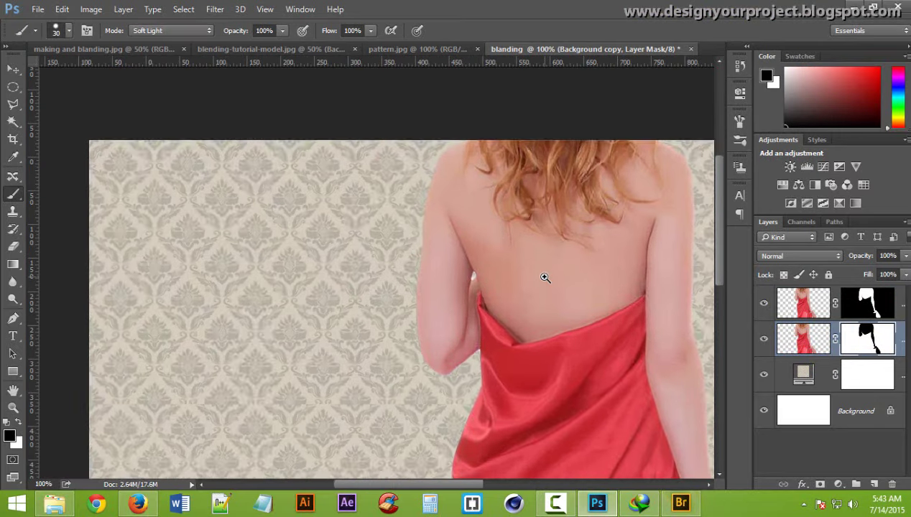
{"action": "left_click_drag", "start_coordinate": [569, 279], "coordinate": [348, 236]}
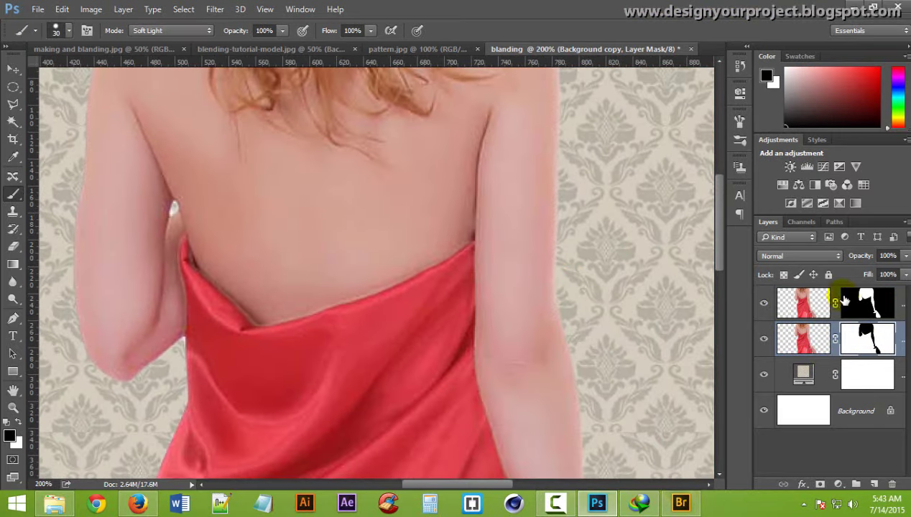
{"action": "left_click", "coordinate": [867, 302]}
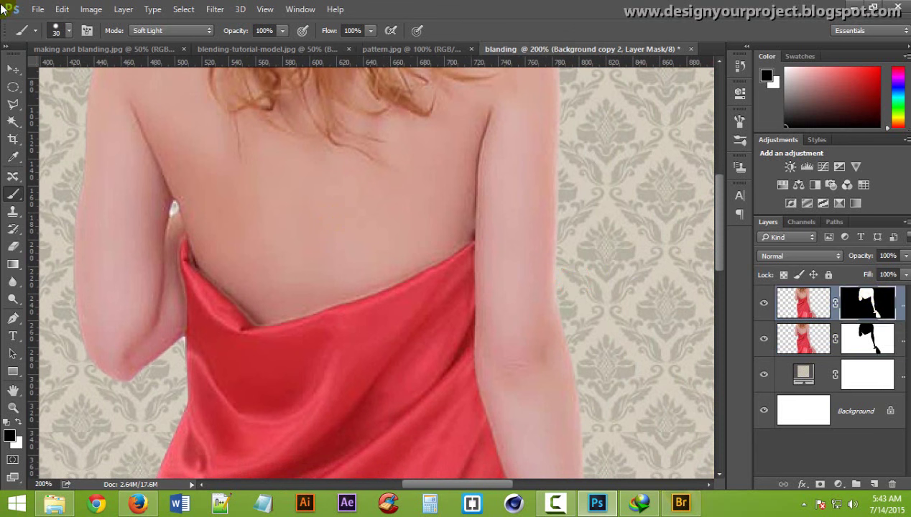
{"action": "left_click", "coordinate": [13, 70]}
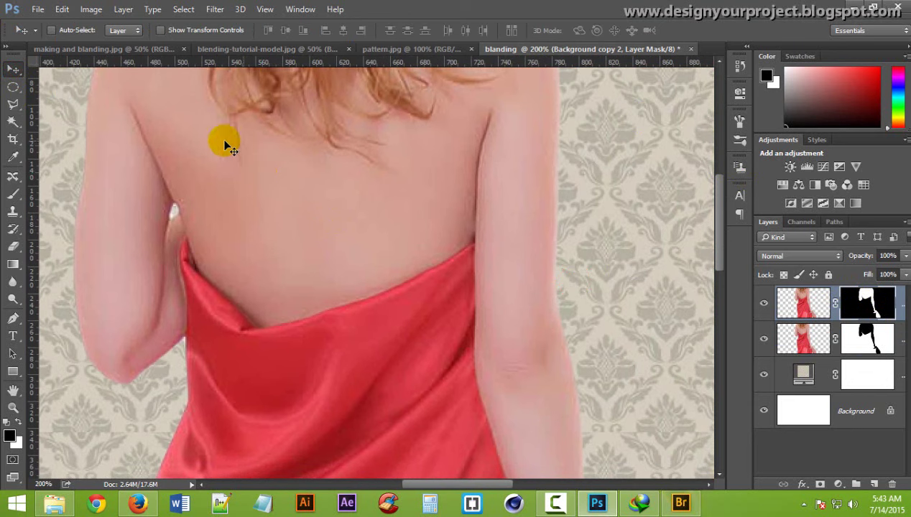
{"action": "key", "text": "ctrl+minus"}
{"action": "key", "text": "ctrl+minus"}
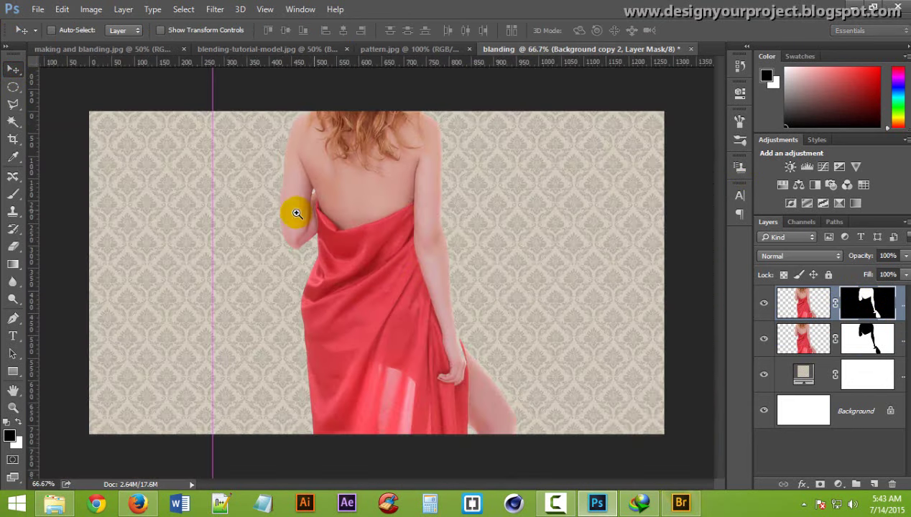
{"action": "key", "text": "ctrl+plus"}
{"action": "key", "text": "ctrl+plus"}
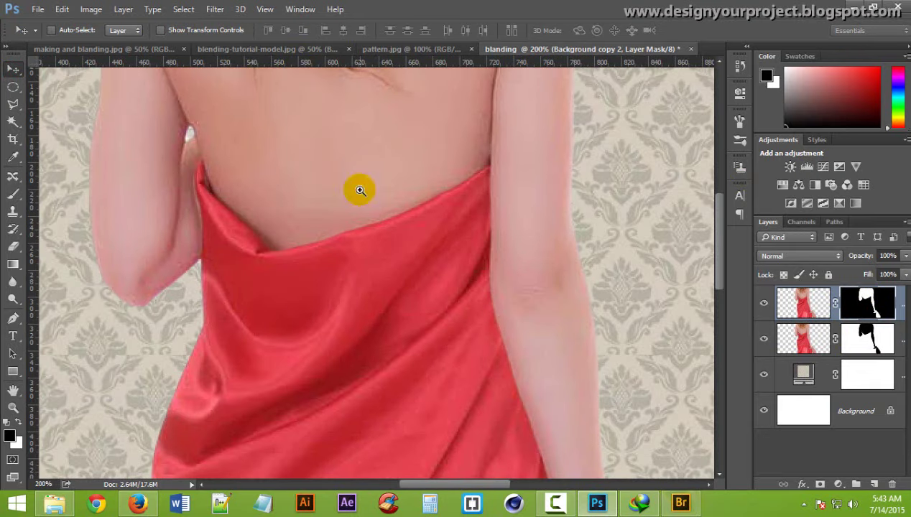
{"action": "left_click", "coordinate": [360, 190]}
{"action": "left_click", "coordinate": [360, 186], "text": "alt"}
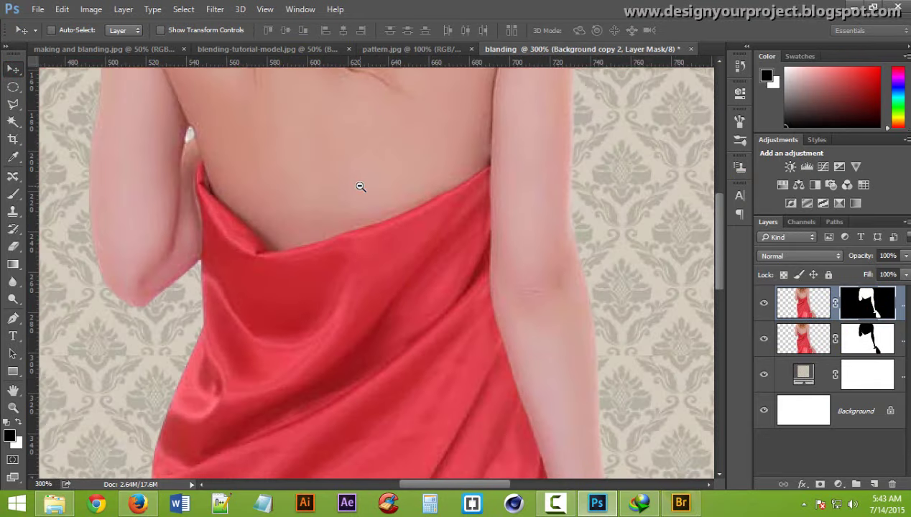
{"action": "left_click", "coordinate": [360, 186], "text": "alt"}
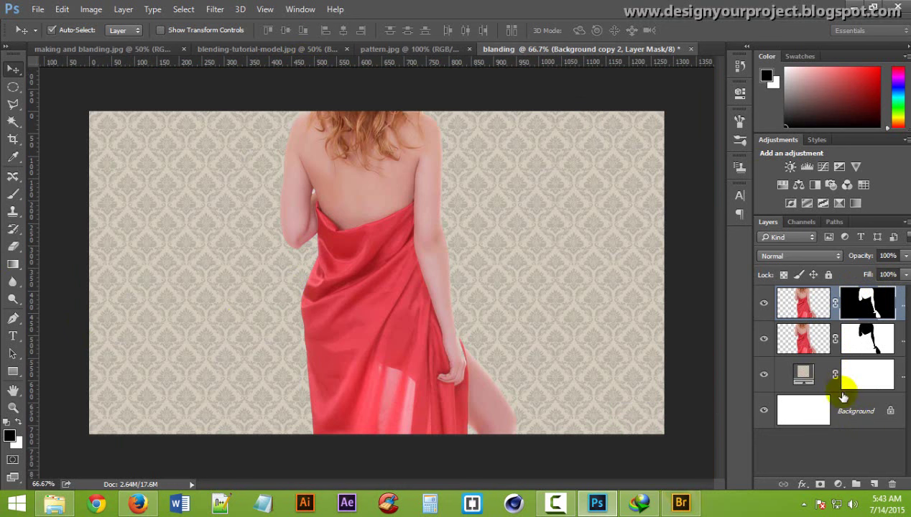
{"action": "left_click", "coordinate": [763, 375]}
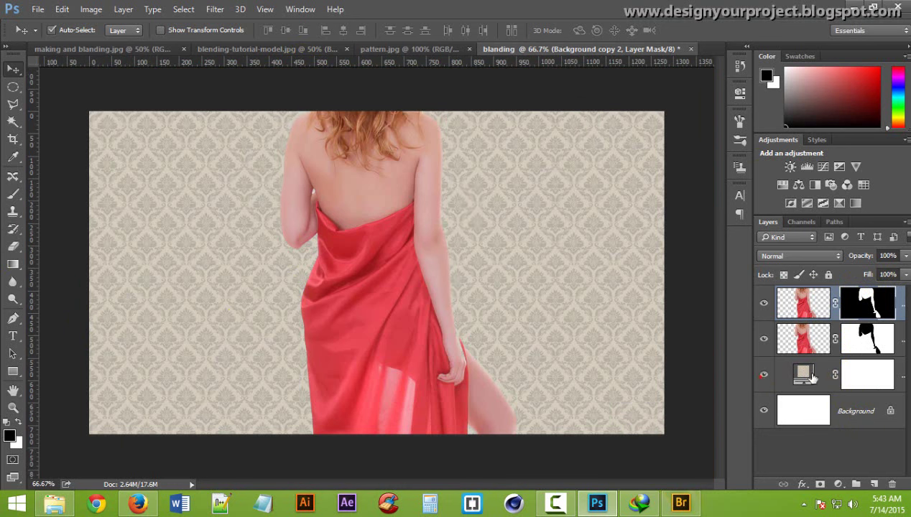
{"action": "left_click", "coordinate": [824, 350]}
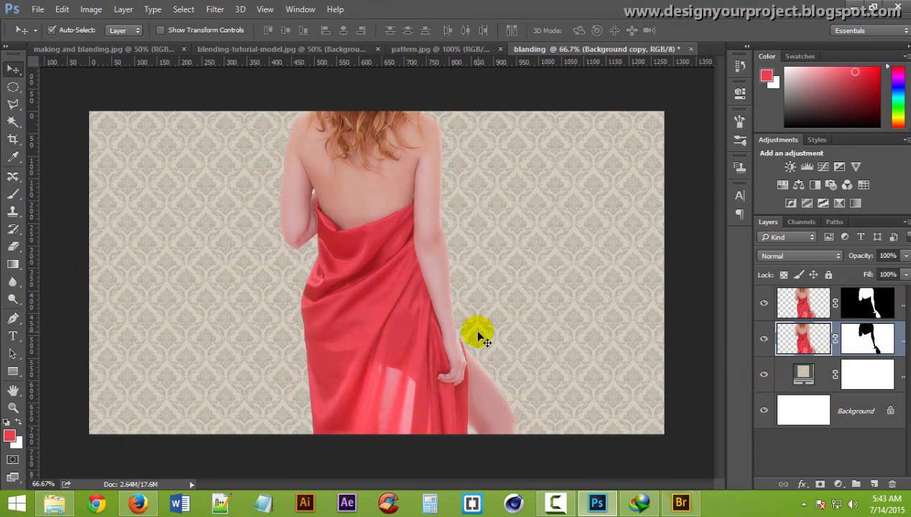
{"action": "left_click", "coordinate": [358, 352]}
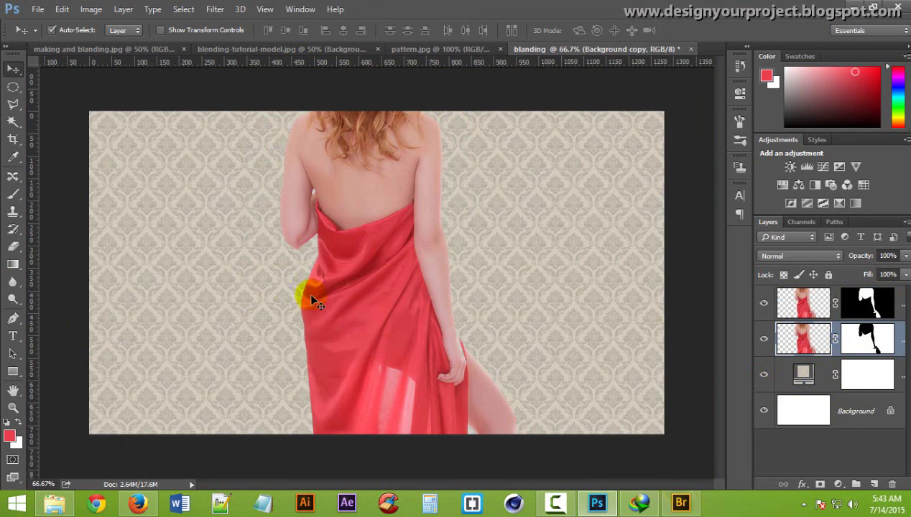
{"action": "left_click", "coordinate": [396, 244]}
- Duplicate the second model layer, then delete the duplicate
{"action": "left_click_drag", "start_coordinate": [800, 385], "coordinate": [766, 373]}
{"action": "left_click", "coordinate": [799, 374]}
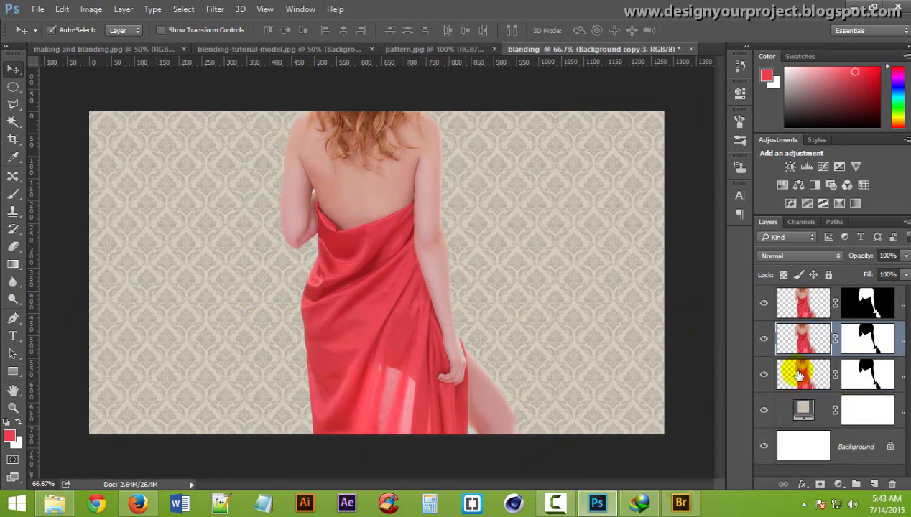
{"action": "left_click", "coordinate": [804, 328]}
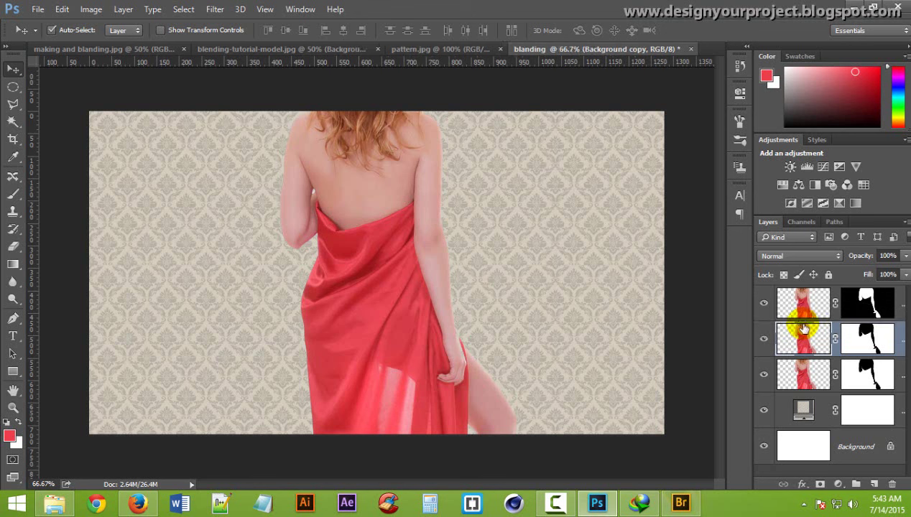
{"action": "left_click", "coordinate": [814, 424]}
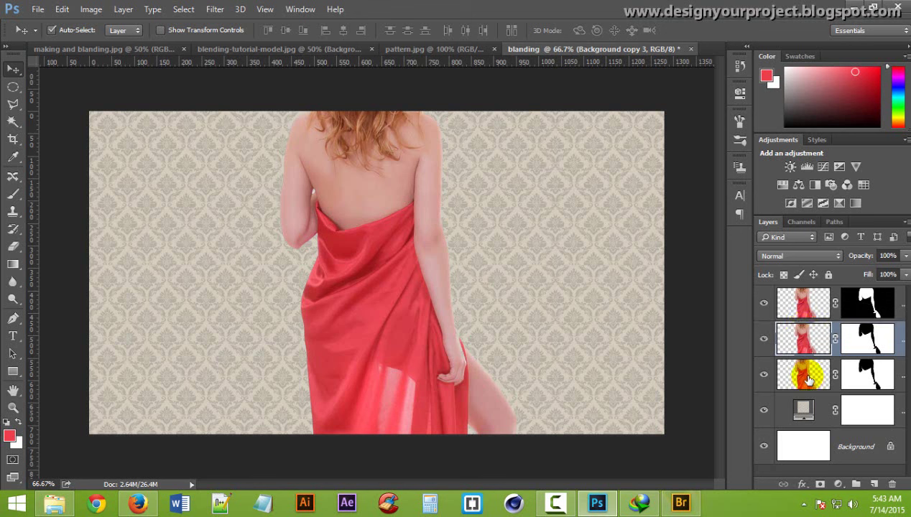
{"action": "key", "text": "Delete"}
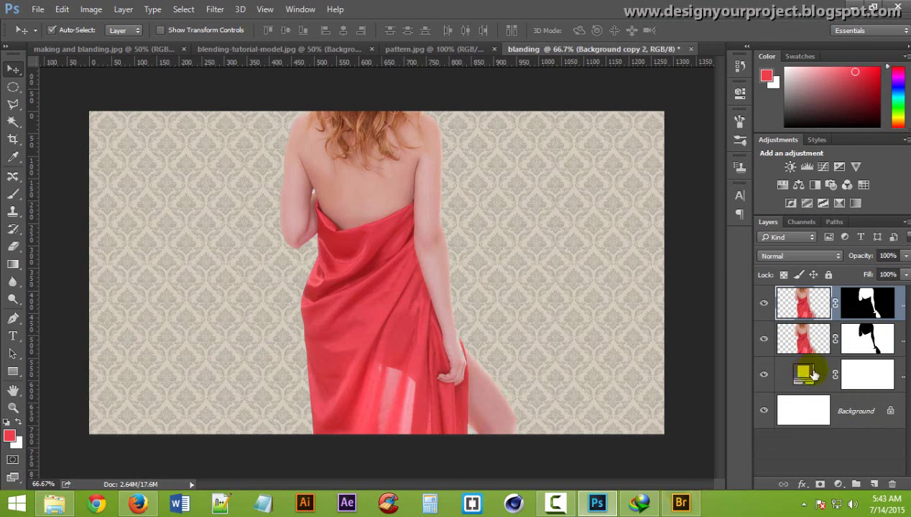
- Duplicate Pattern Fill 1 and move the copy above the second model layer
{"action": "left_click", "coordinate": [814, 373]}
{"action": "key", "text": "ctrl+j"}
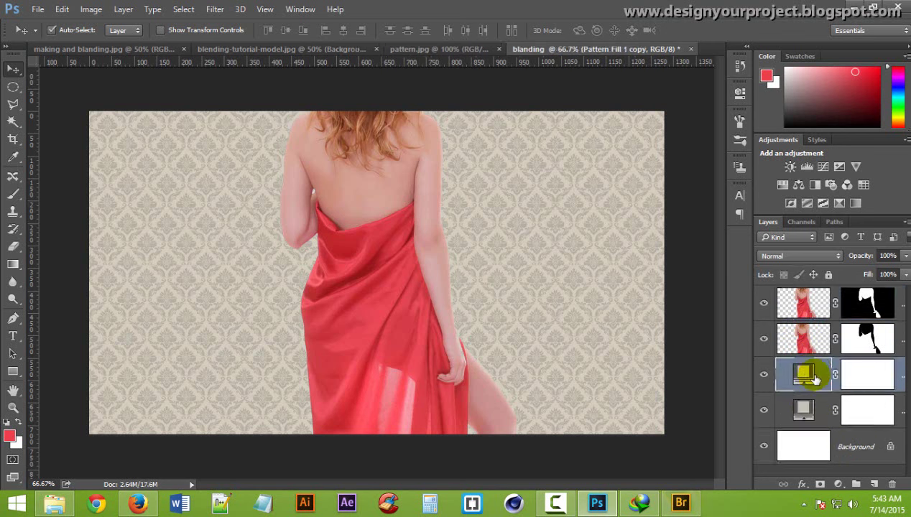
{"action": "left_click_drag", "start_coordinate": [815, 379], "coordinate": [805, 322]}
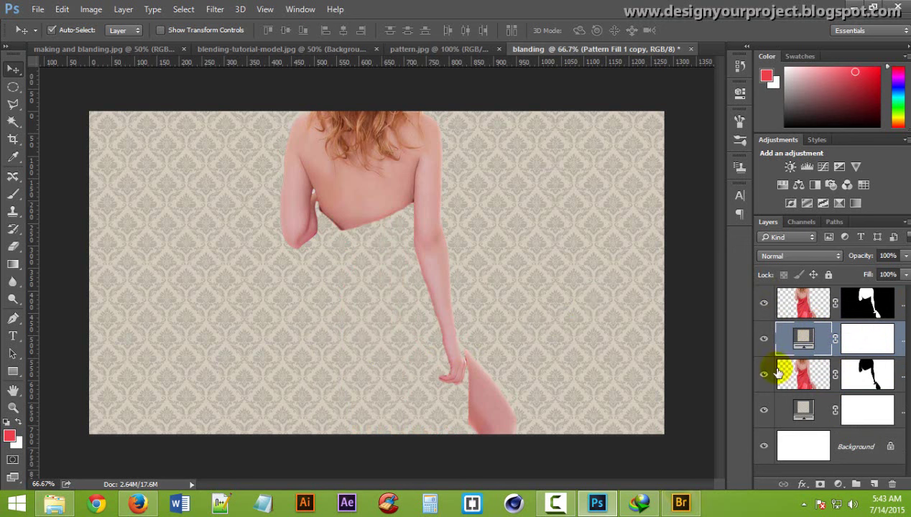
- Clip the Pattern Fill 1 copy to the model layer and set its blend mode to Overlay
{"action": "right_click", "coordinate": [797, 332]}
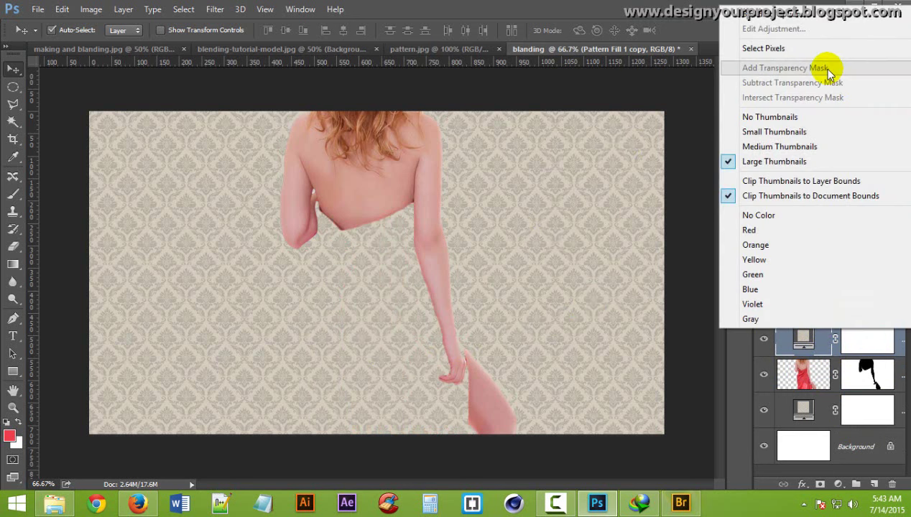
{"action": "right_click", "coordinate": [862, 338]}
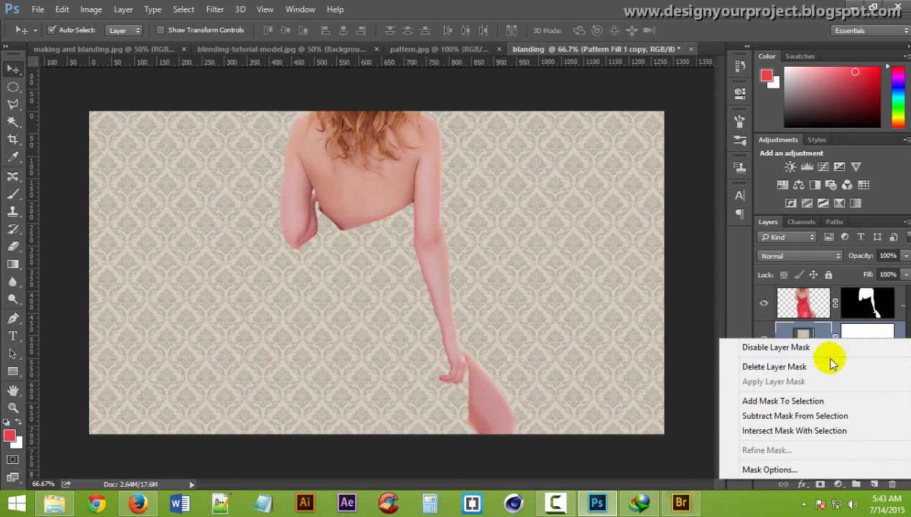
{"action": "left_click", "coordinate": [887, 336]}
{"action": "right_click", "coordinate": [902, 339]}
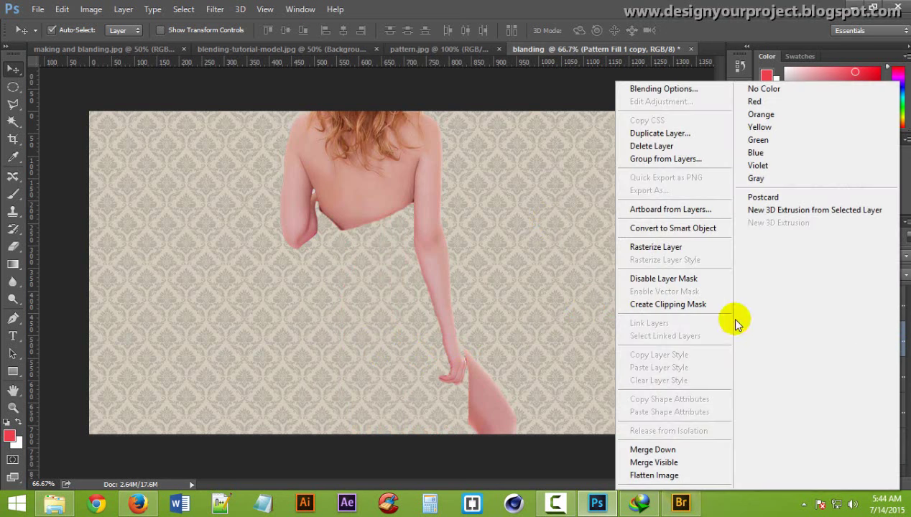
{"action": "left_click", "coordinate": [667, 309]}
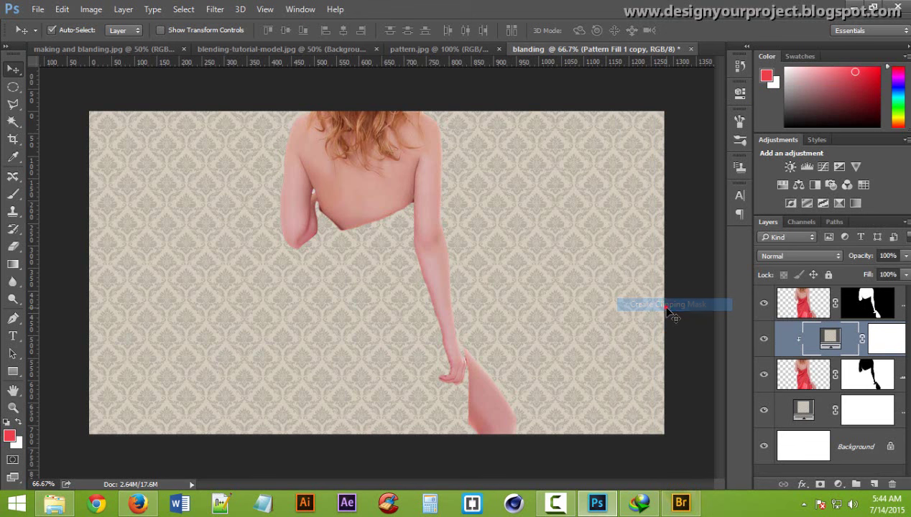
{"action": "left_click", "coordinate": [797, 257]}
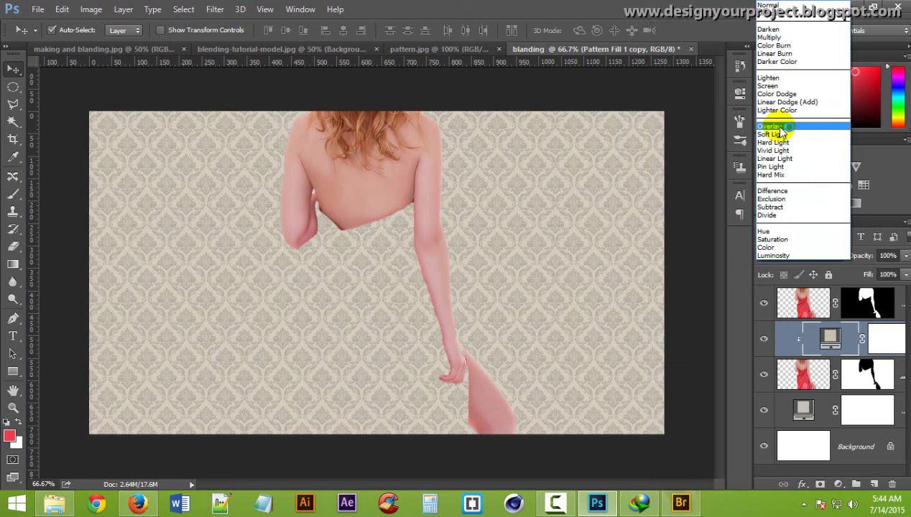
{"action": "left_click", "coordinate": [782, 131]}
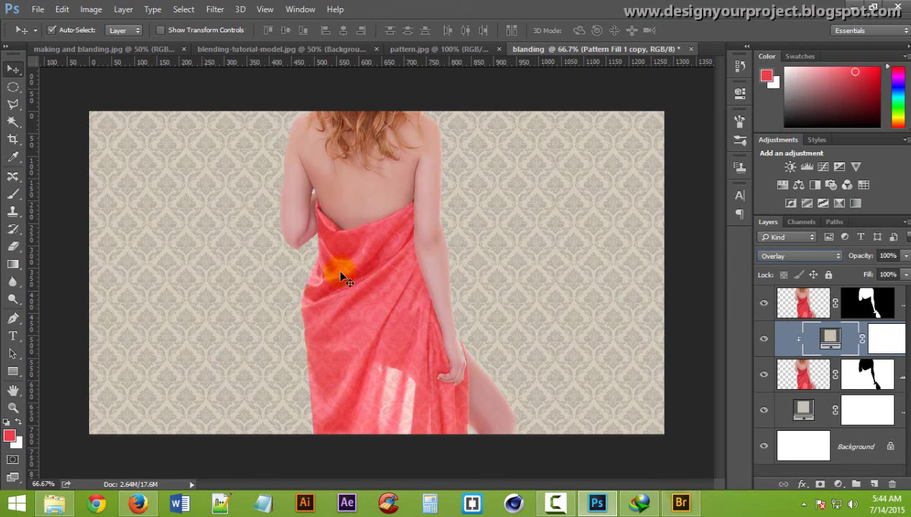
- Hide the pattern overlay and add a Hue/Saturation adjustment on the model layer with Saturation -100
{"action": "left_click", "coordinate": [803, 373]}
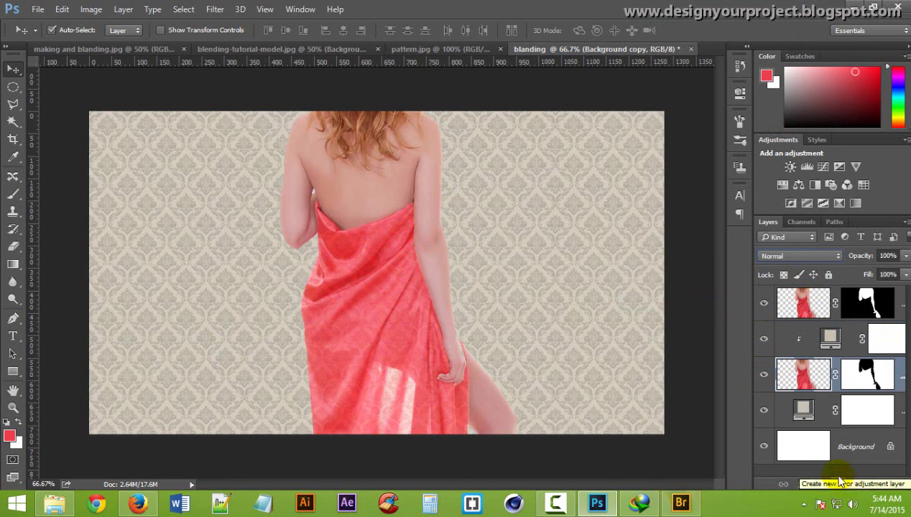
{"action": "left_click", "coordinate": [764, 338]}
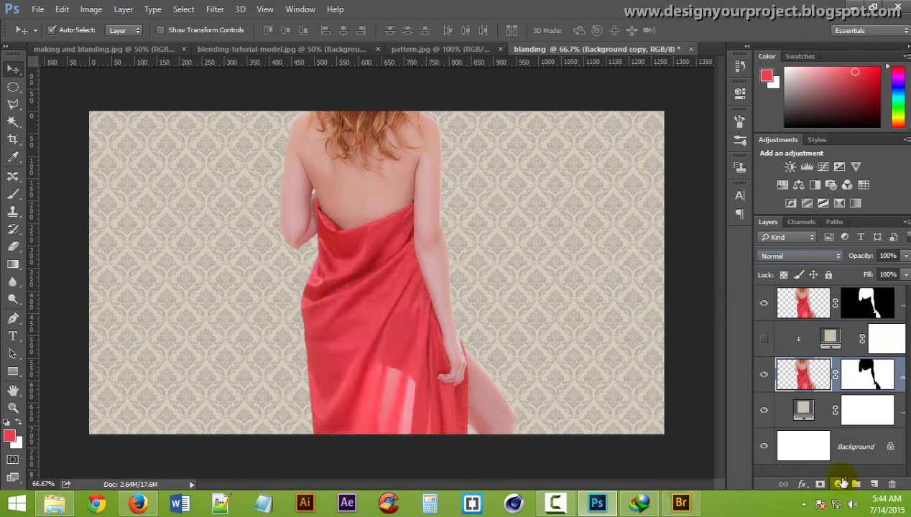
{"action": "left_click", "coordinate": [839, 485]}
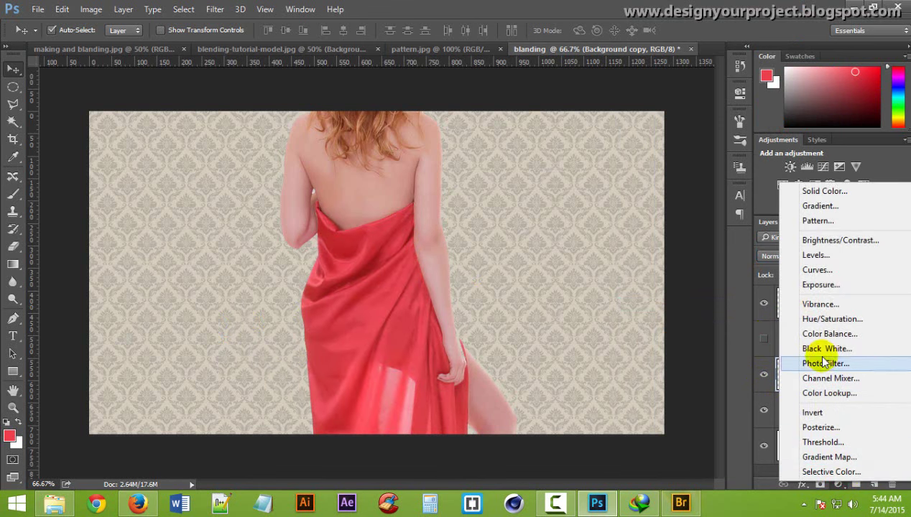
{"action": "left_click", "coordinate": [859, 317]}
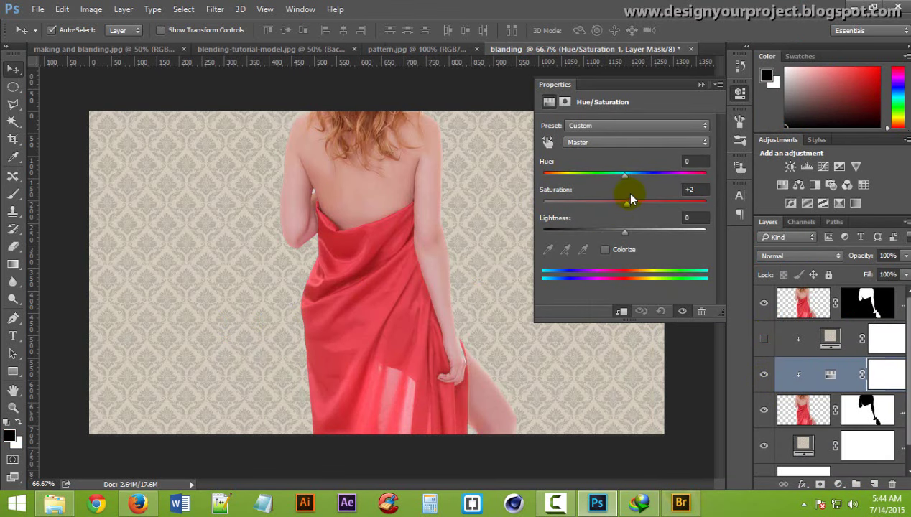
{"action": "left_click", "coordinate": [627, 204]}
{"action": "left_click_drag", "start_coordinate": [547, 210], "coordinate": [543, 204]}
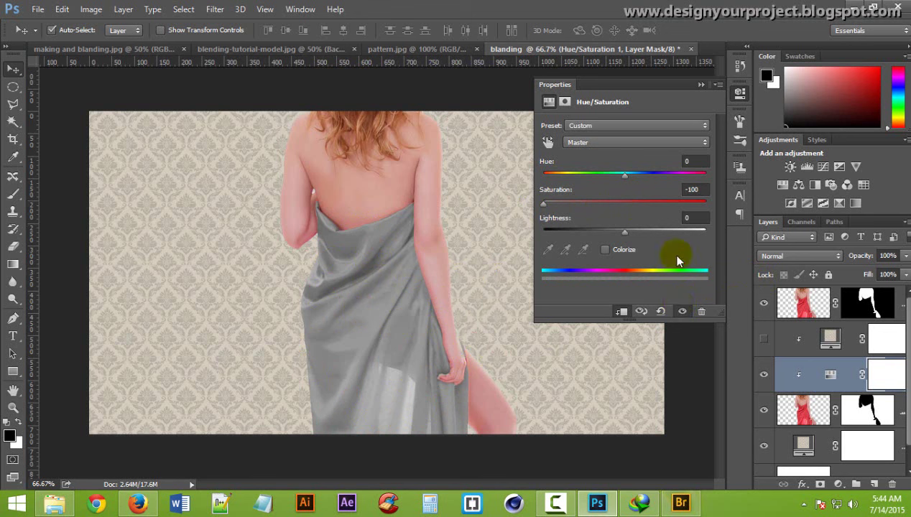
{"action": "left_click", "coordinate": [701, 86]}
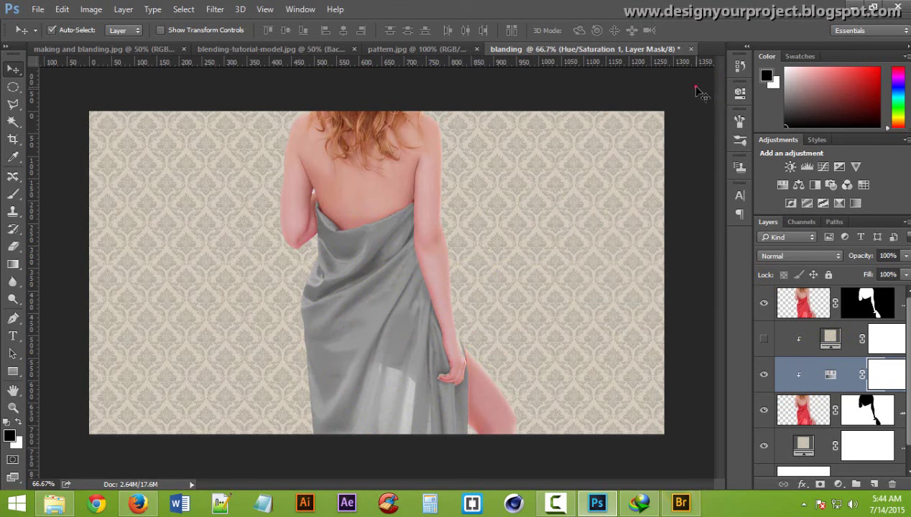
- Preview the pattern overlay on the grey drape's hem, then hide it again and reselect the model layer
{"action": "left_click", "coordinate": [764, 340]}
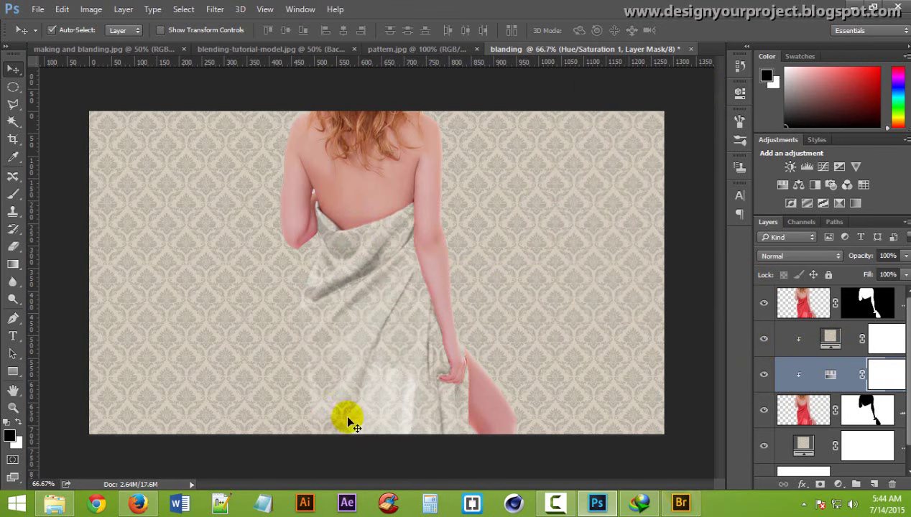
{"action": "left_click", "coordinate": [412, 405]}
{"action": "left_click_drag", "start_coordinate": [380, 379], "coordinate": [397, 253]}
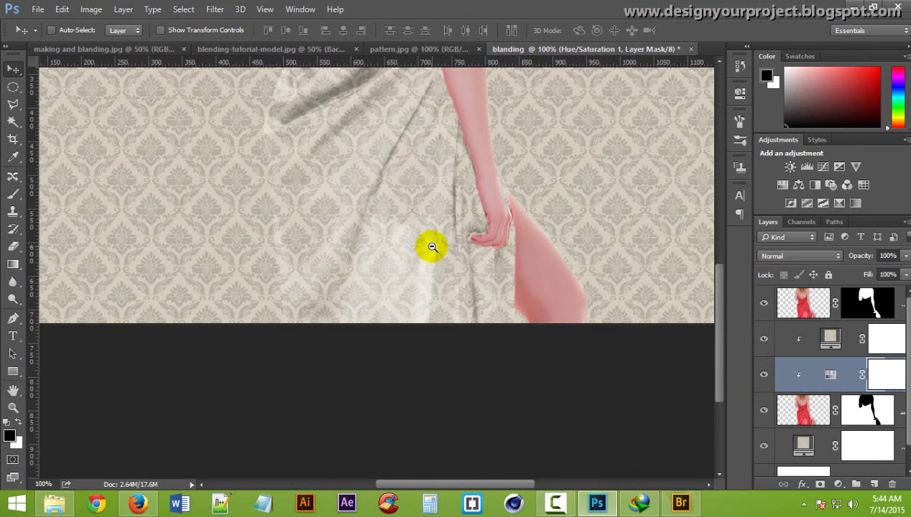
{"action": "key", "text": "ctrl+minus"}
{"action": "left_click", "coordinate": [766, 340]}
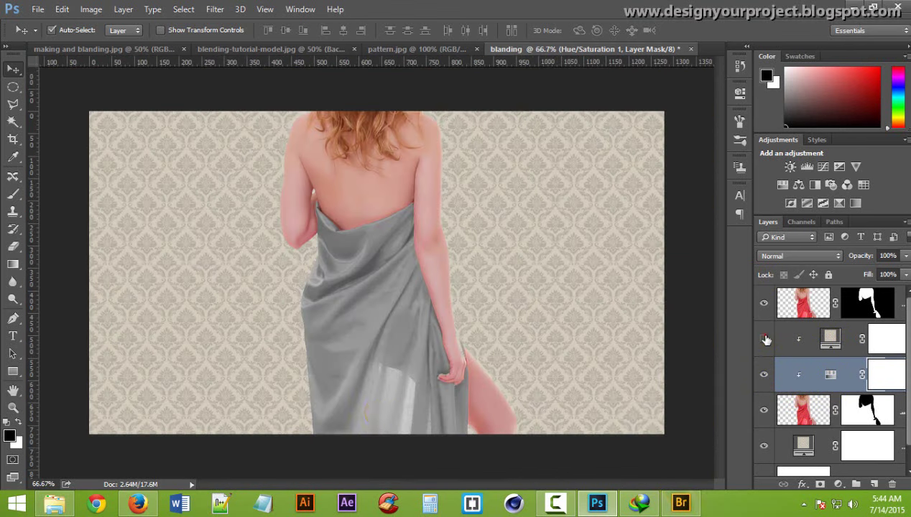
{"action": "scroll", "coordinate": [387, 400], "scroll_direction": "up", "scroll_amount": 1}
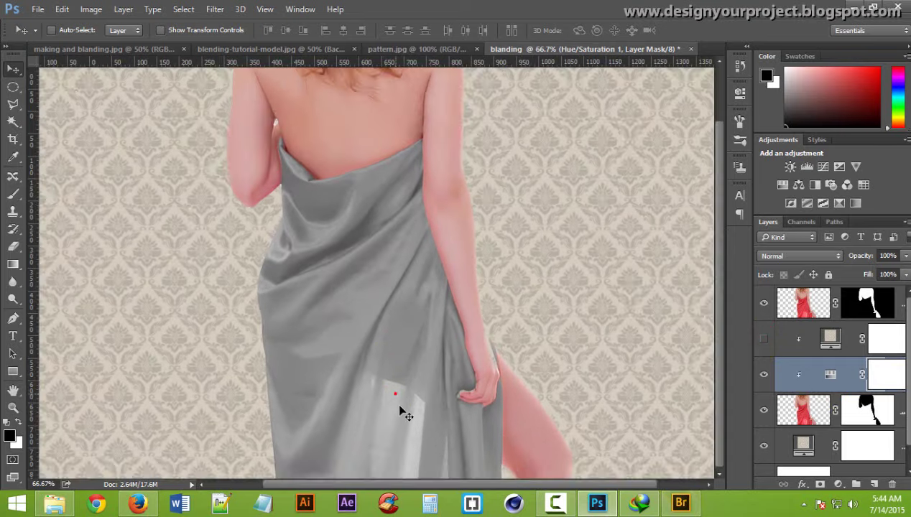
{"action": "scroll", "coordinate": [390, 375], "scroll_direction": "down", "scroll_amount": 1}
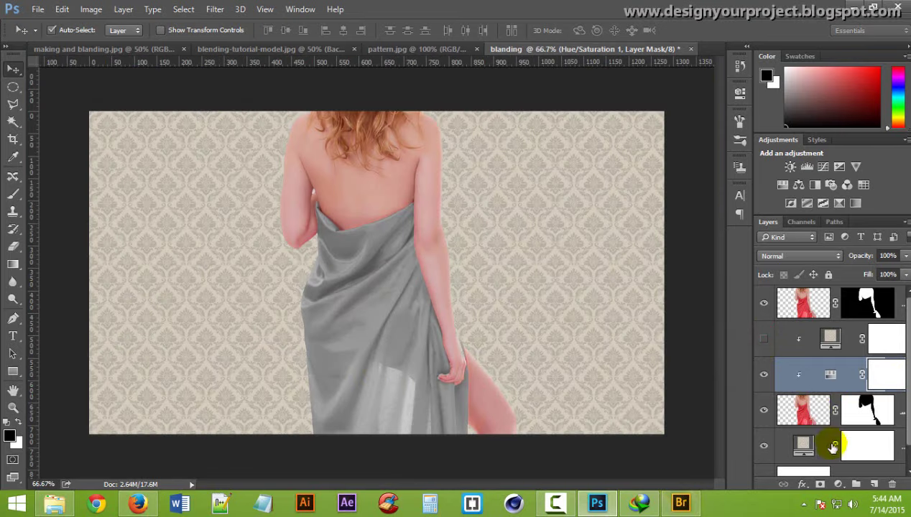
{"action": "left_click", "coordinate": [811, 406]}
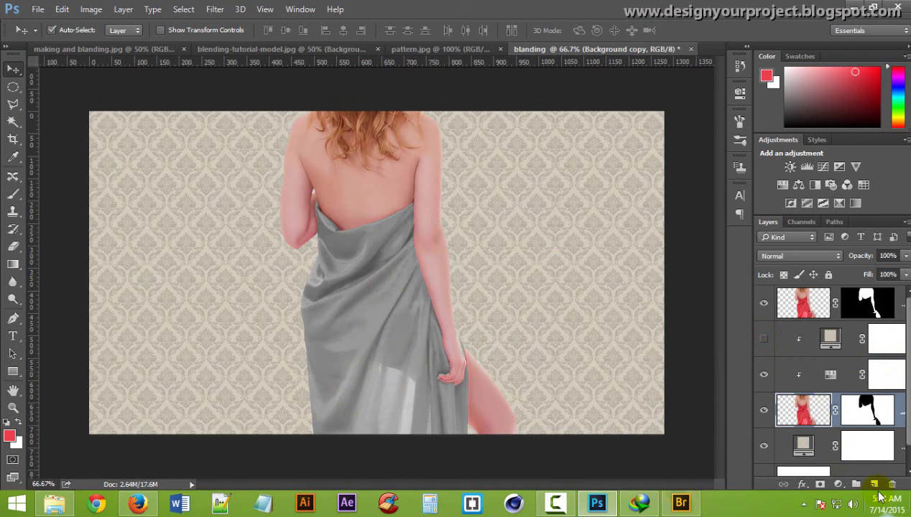
- Add empty Layer 1 above the model and sample a grey from the image as the paint colour
{"action": "left_click", "coordinate": [877, 488]}
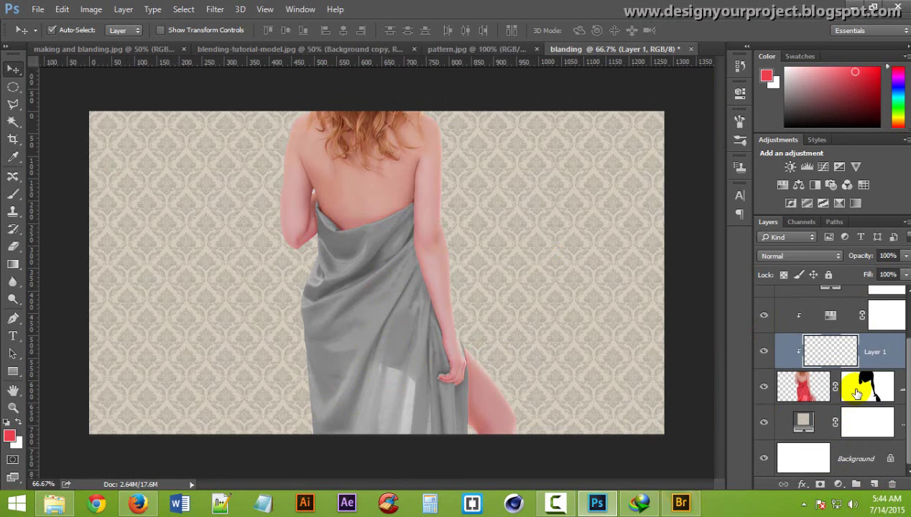
{"action": "left_click", "coordinate": [455, 316]}
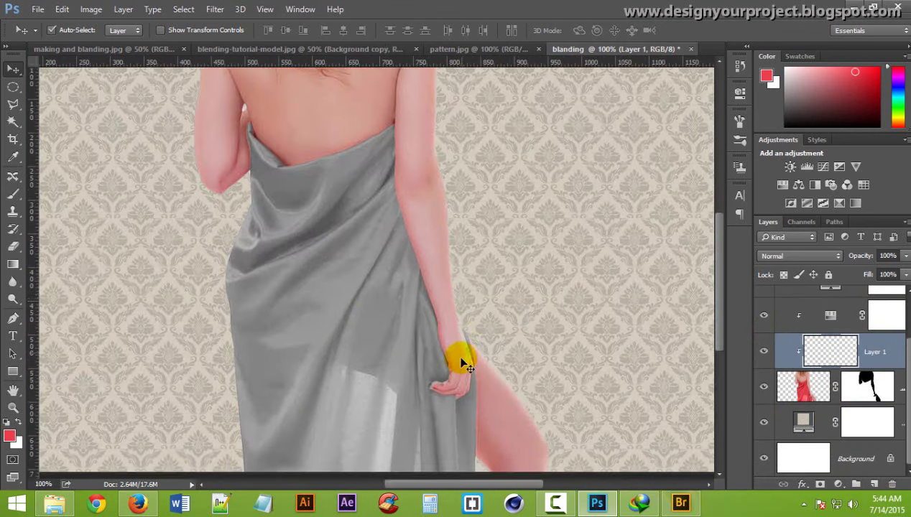
{"action": "left_click_drag", "start_coordinate": [464, 357], "coordinate": [708, 363]}
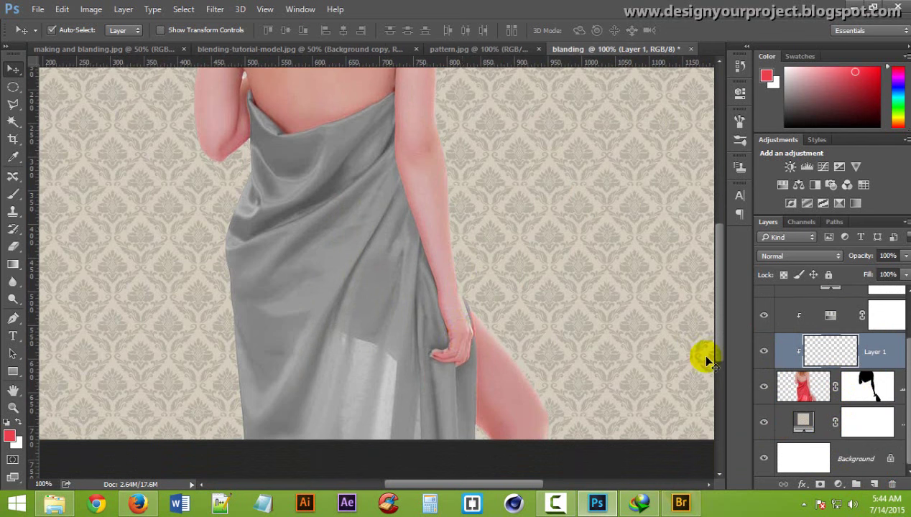
{"action": "left_click", "coordinate": [13, 195]}
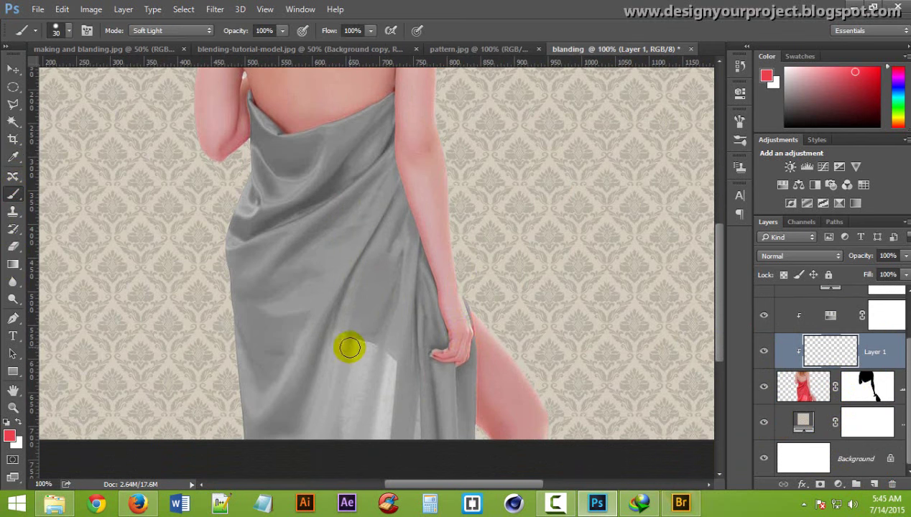
{"action": "key", "text": "i"}
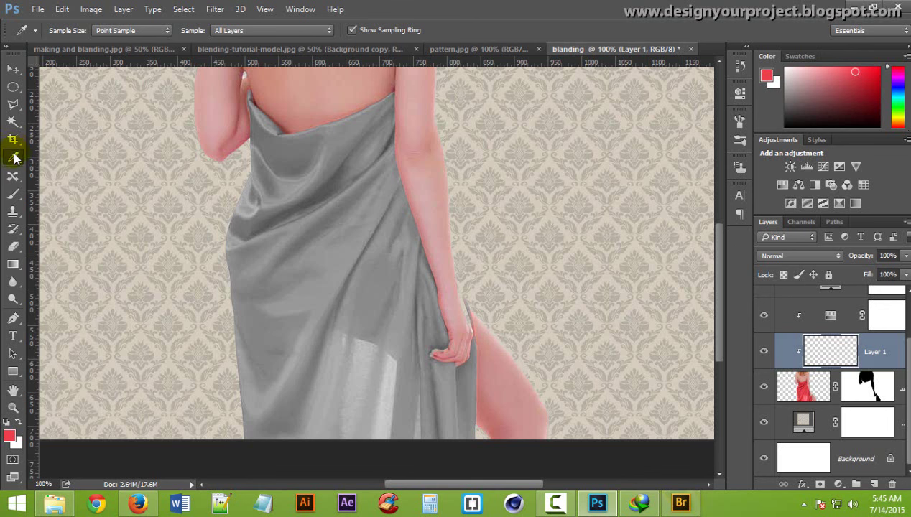
{"action": "left_click", "coordinate": [338, 252]}
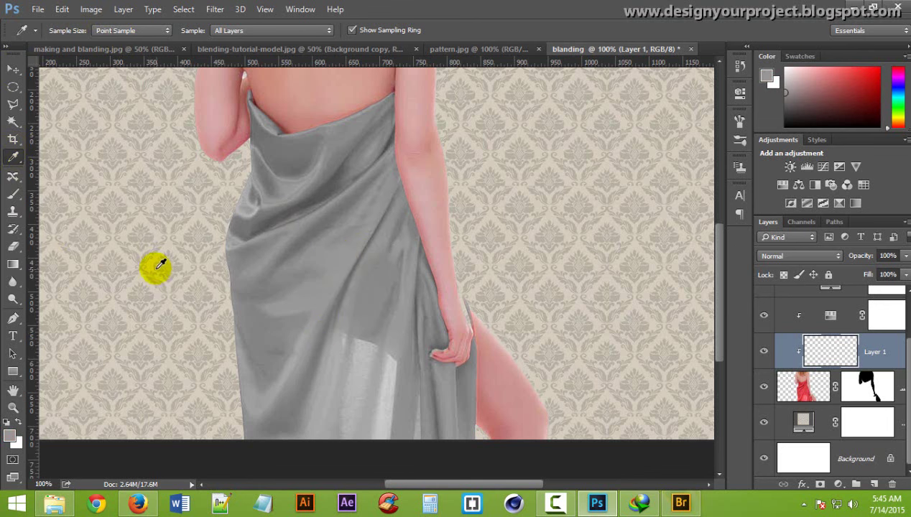
{"action": "scroll", "coordinate": [155, 268], "scroll_direction": "down", "scroll_amount": 2}
- Set the brush to Soft Light mode at 50% opacity
{"action": "key", "text": "b"}
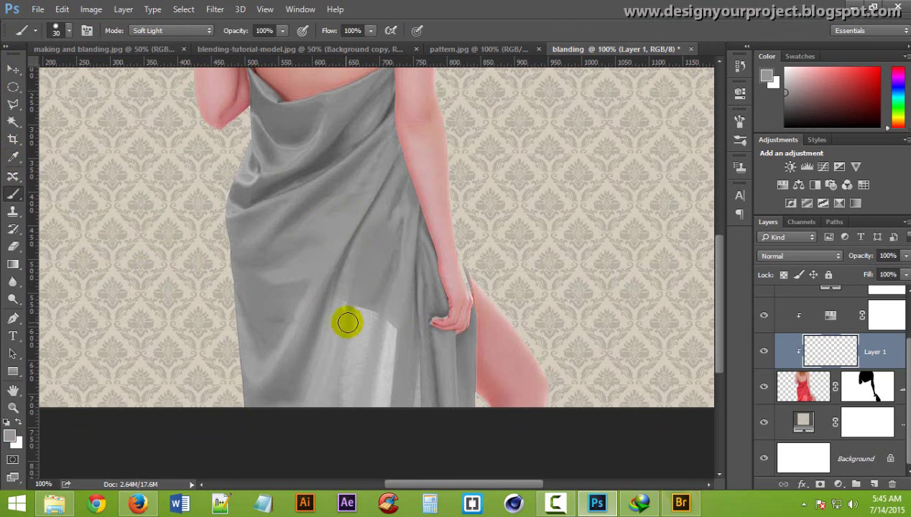
{"action": "left_click", "coordinate": [69, 32]}
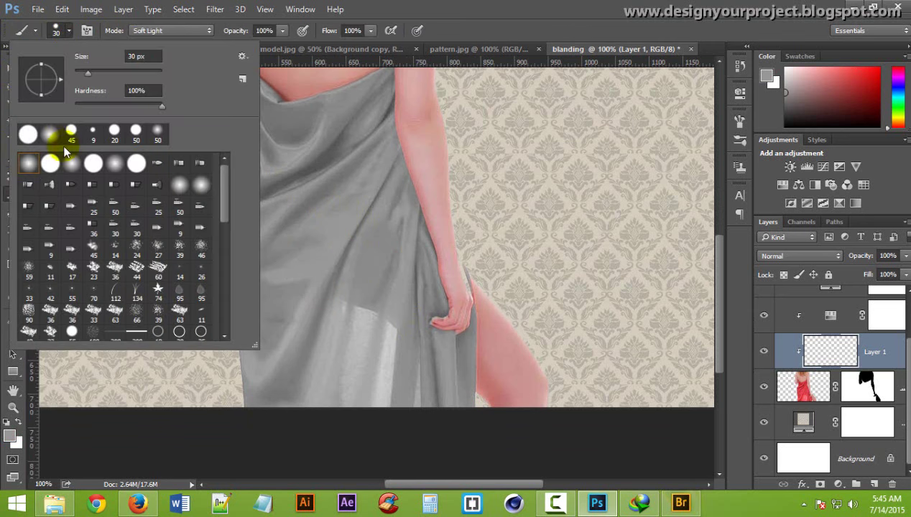
{"action": "left_click", "coordinate": [544, 6]}
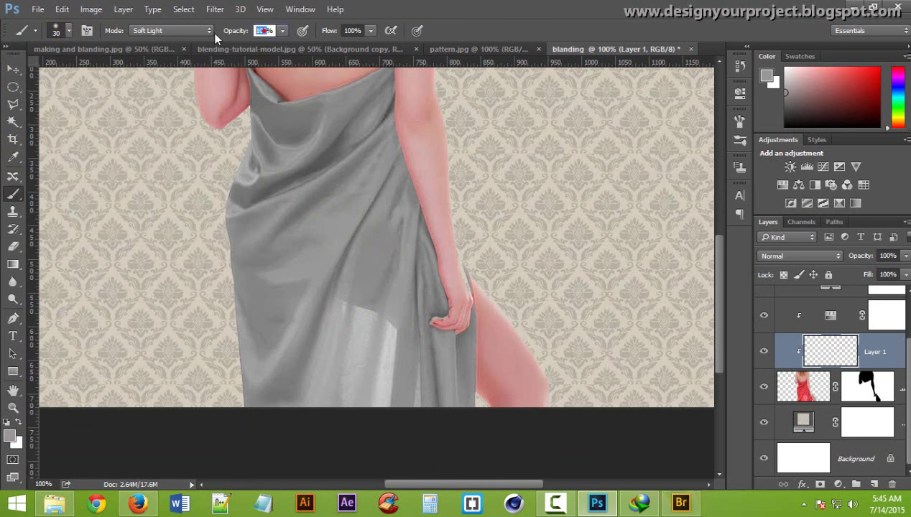
{"action": "left_click", "coordinate": [265, 30]}
{"action": "type", "text": "50"}
{"action": "key", "text": "Return"}
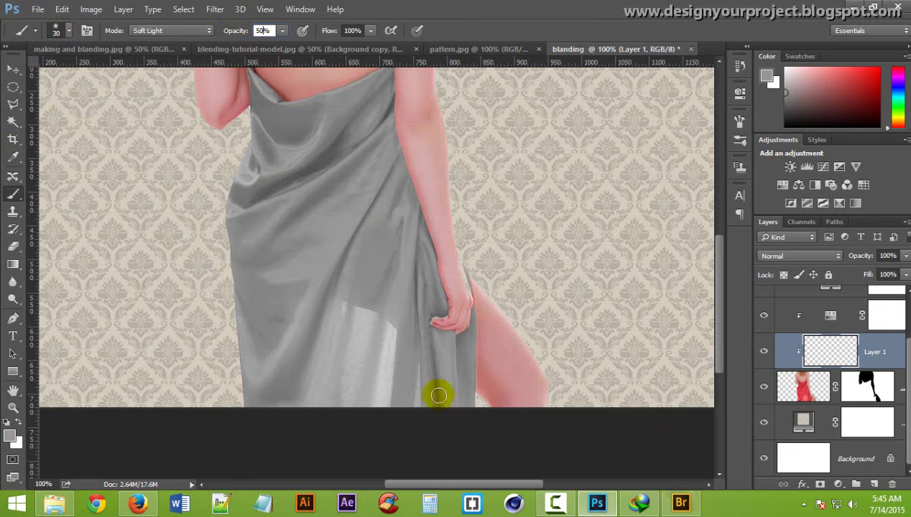
{"action": "key", "text": "ctrl+plus"}
{"action": "scroll", "coordinate": [315, 342], "scroll_direction": "down", "scroll_amount": 2}
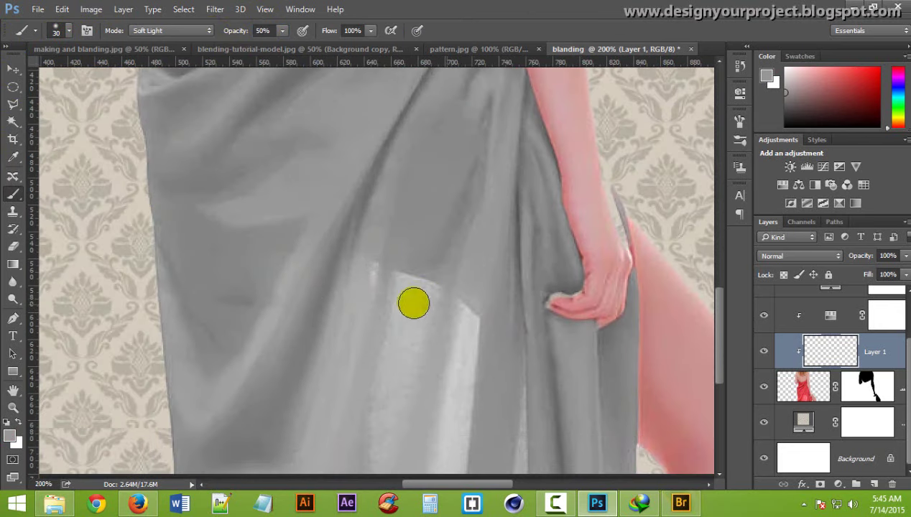
- Paint soft grey strokes up the drape's folds, dismissing the download and registration popups
{"action": "mouse_move", "coordinate": [389, 267]}
{"action": "left_mouse_down"}
{"action": "mouse_move", "coordinate": [393, 372]}
{"action": "mouse_move", "coordinate": [376, 476]}
{"action": "mouse_move", "coordinate": [417, 293]}
{"action": "mouse_move", "coordinate": [373, 277]}
{"action": "mouse_move", "coordinate": [433, 299]}
{"action": "mouse_move", "coordinate": [449, 451]}
{"action": "mouse_move", "coordinate": [468, 390]}
{"action": "left_mouse_up"}
{"action": "mouse_move", "coordinate": [477, 316]}
{"action": "left_mouse_down"}
{"action": "mouse_move", "coordinate": [453, 466]}
{"action": "mouse_move", "coordinate": [474, 307]}
{"action": "left_mouse_up"}
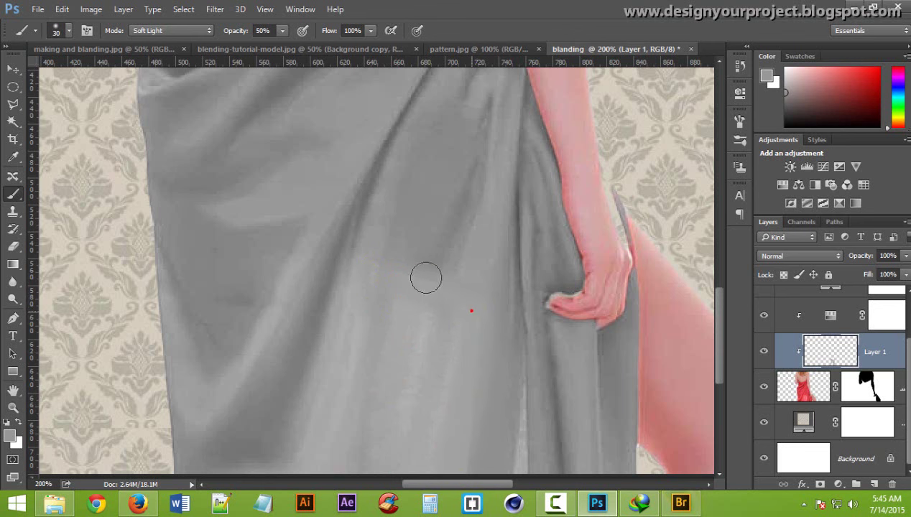
{"action": "left_click", "coordinate": [367, 258]}
{"action": "scroll", "coordinate": [412, 314], "scroll_direction": "down", "scroll_amount": 3}
{"action": "mouse_move", "coordinate": [413, 315]}
{"action": "left_mouse_down"}
{"action": "mouse_move", "coordinate": [384, 289]}
{"action": "mouse_move", "coordinate": [392, 248]}
{"action": "left_mouse_up"}
{"action": "left_click", "coordinate": [448, 334]}
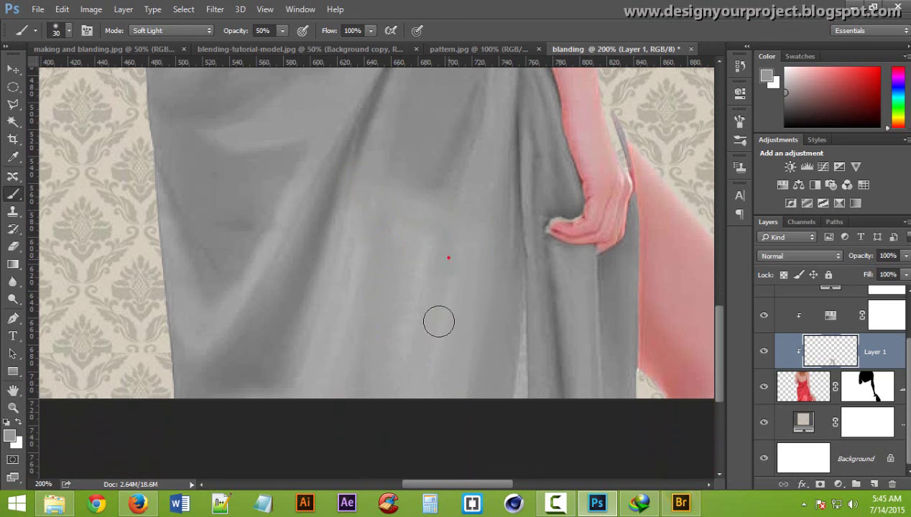
{"action": "left_click_drag", "start_coordinate": [440, 320], "coordinate": [417, 228]}
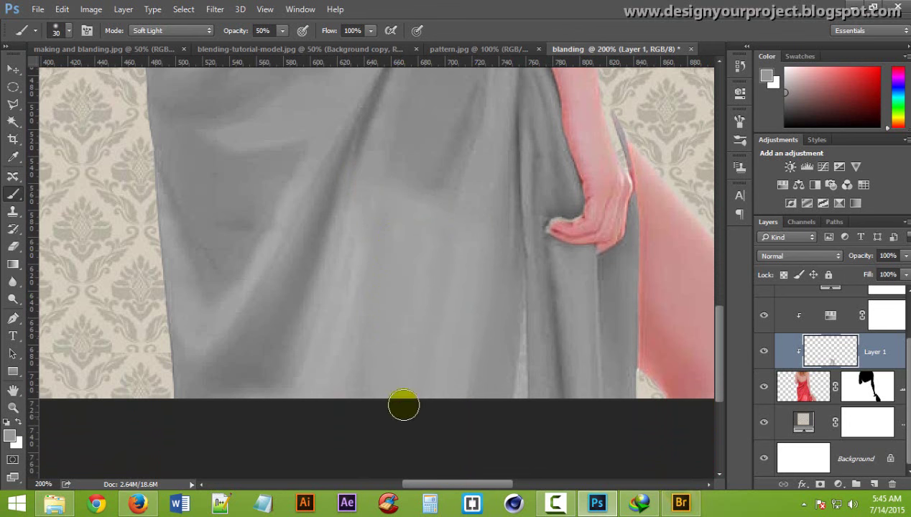
{"action": "scroll", "coordinate": [412, 331], "scroll_direction": "up", "scroll_amount": 2}
{"action": "mouse_move", "coordinate": [413, 331]}
{"action": "left_mouse_down"}
{"action": "mouse_move", "coordinate": [362, 261]}
{"action": "mouse_move", "coordinate": [365, 298]}
{"action": "mouse_move", "coordinate": [463, 198]}
{"action": "mouse_move", "coordinate": [475, 155]}
{"action": "left_mouse_up"}
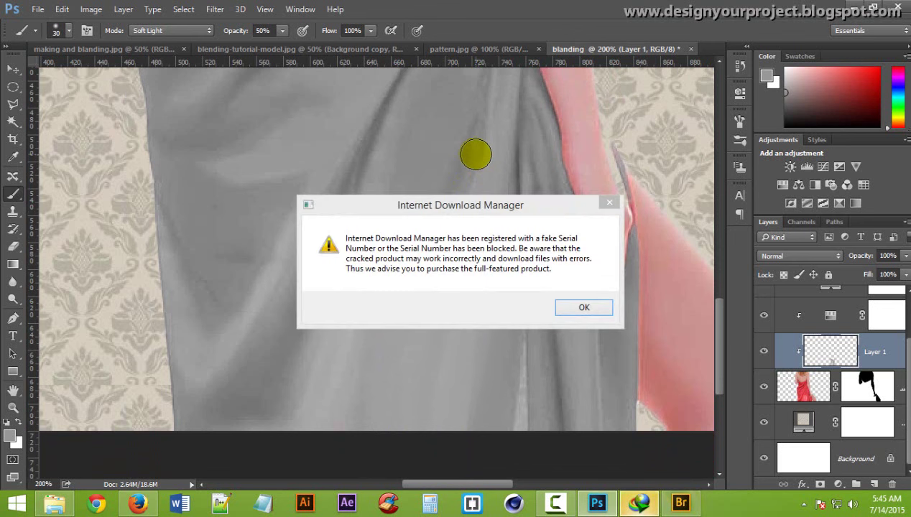
{"action": "left_click", "coordinate": [610, 204]}
{"action": "left_click", "coordinate": [541, 315]}
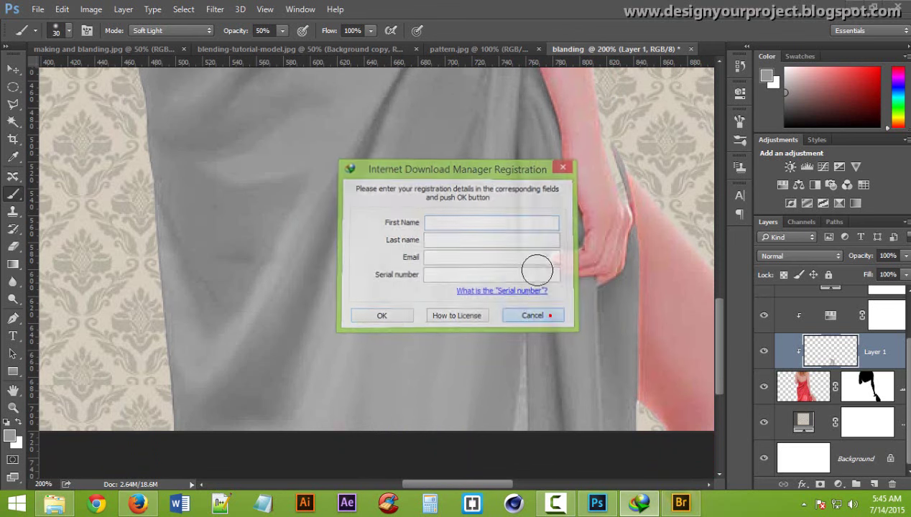
{"action": "left_click_drag", "start_coordinate": [475, 167], "coordinate": [468, 180]}
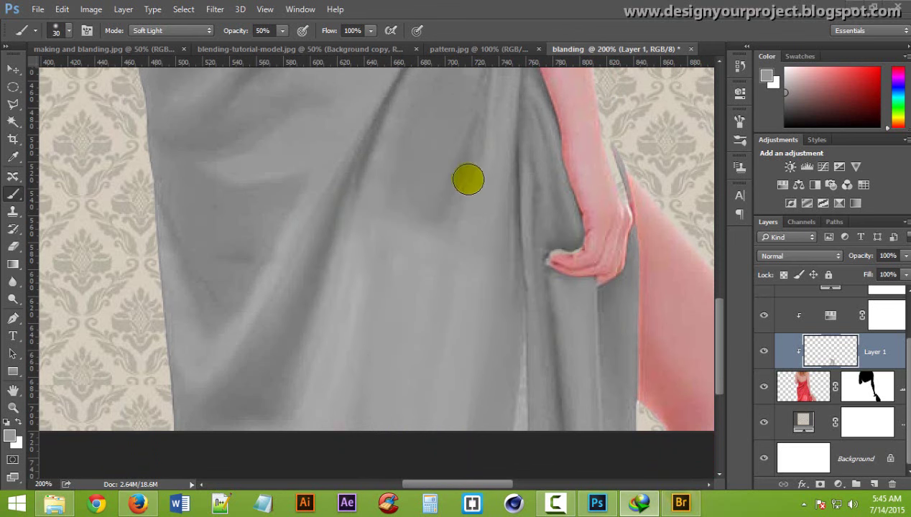
- Resample a tone and dab soft shading across the drape's folds from top to bottom
{"action": "key", "text": "i"}
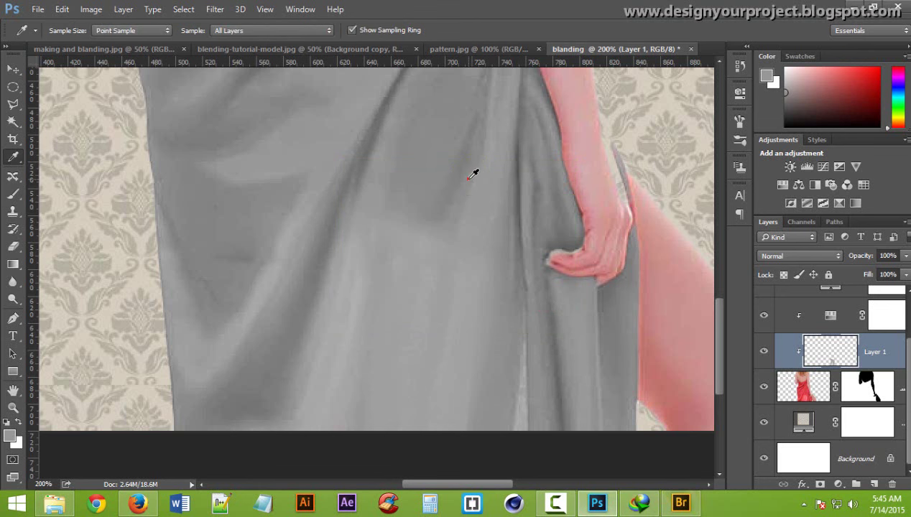
{"action": "key", "text": "b"}
{"action": "left_click", "coordinate": [450, 323]}
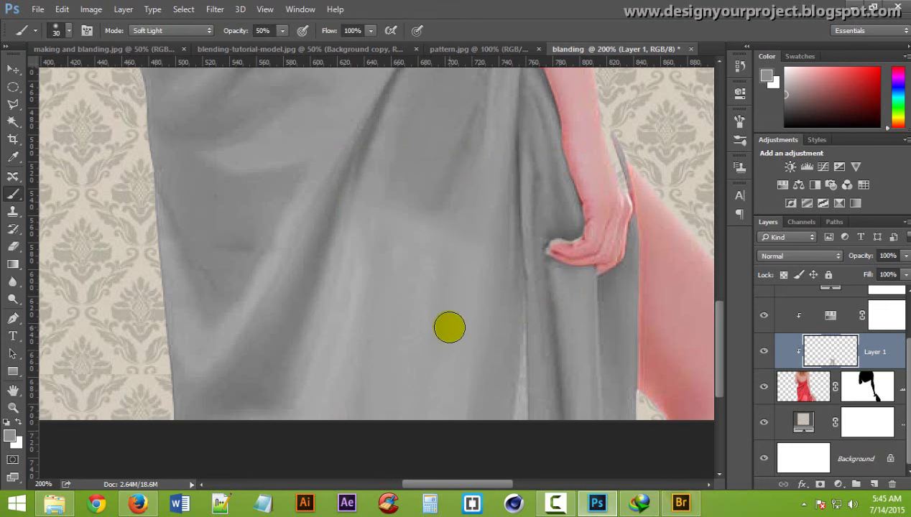
{"action": "scroll", "coordinate": [450, 325], "scroll_direction": "down", "scroll_amount": 2}
{"action": "left_click", "coordinate": [451, 191]}
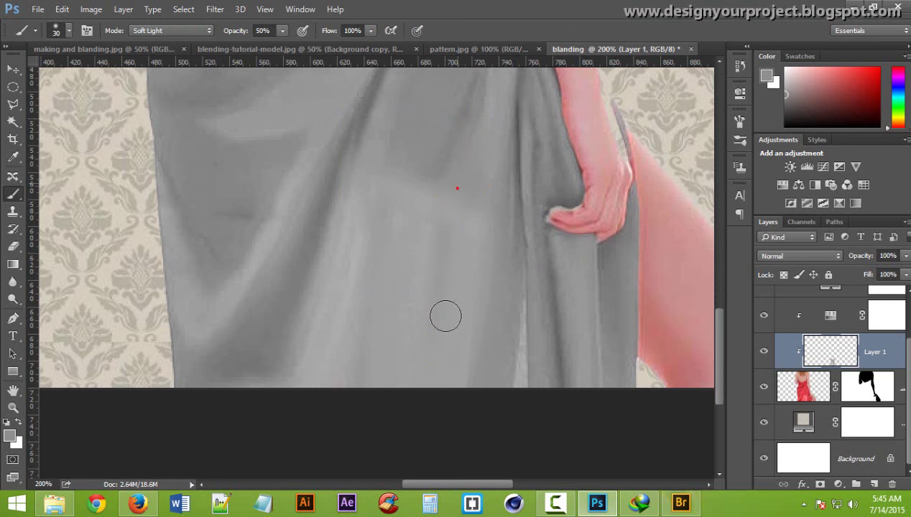
{"action": "left_click", "coordinate": [453, 234]}
{"action": "left_click", "coordinate": [451, 270]}
{"action": "left_click", "coordinate": [426, 311]}
{"action": "left_click", "coordinate": [350, 251]}
{"action": "left_click", "coordinate": [429, 146]}
- Sample a tone from the lower drape, dab it on the upper drape, and add a faint lighter stroke
{"action": "left_click", "coordinate": [424, 345]}
{"action": "left_click", "coordinate": [449, 286]}
{"action": "left_click", "coordinate": [429, 140]}
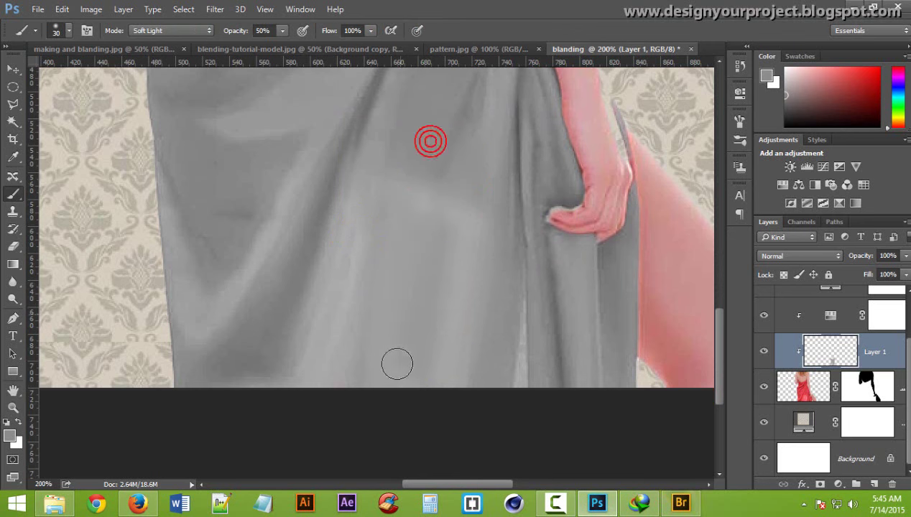
{"action": "scroll", "coordinate": [441, 287], "scroll_direction": "down", "scroll_amount": 2}
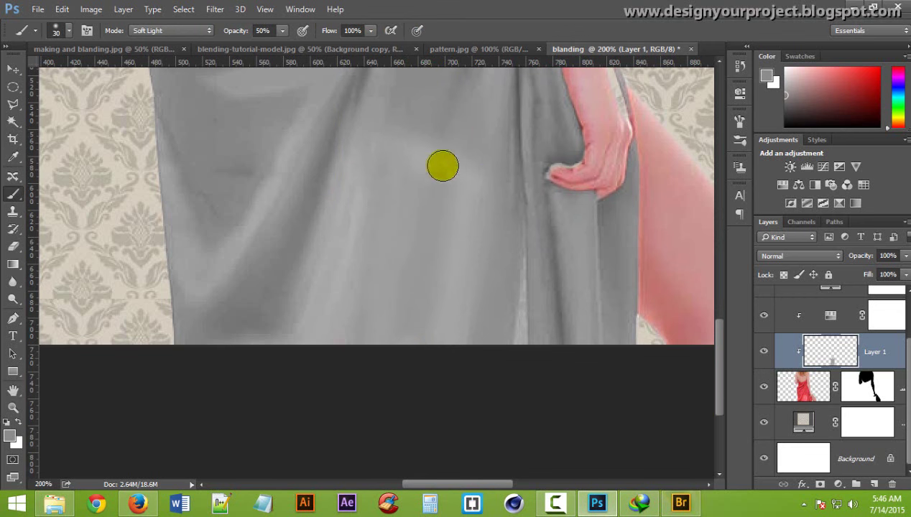
{"action": "scroll", "coordinate": [445, 187], "scroll_direction": "up", "scroll_amount": 2}
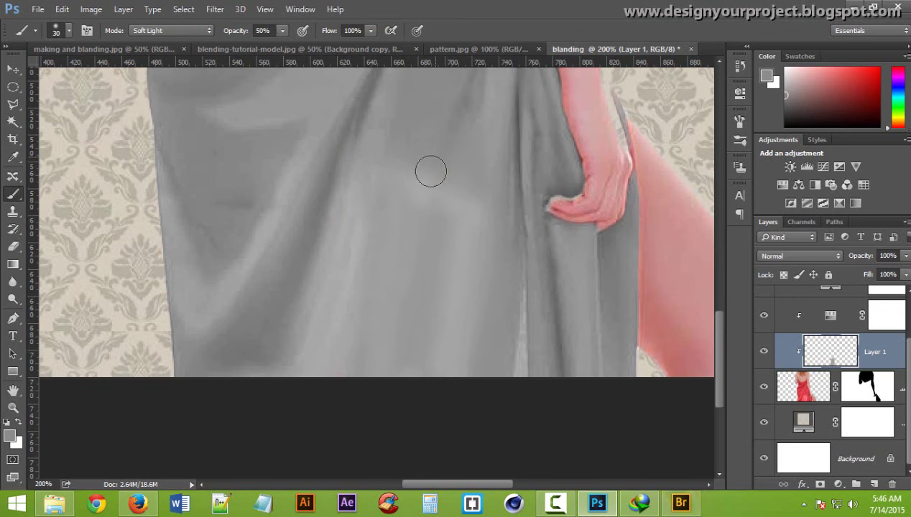
{"action": "left_click", "coordinate": [432, 155]}
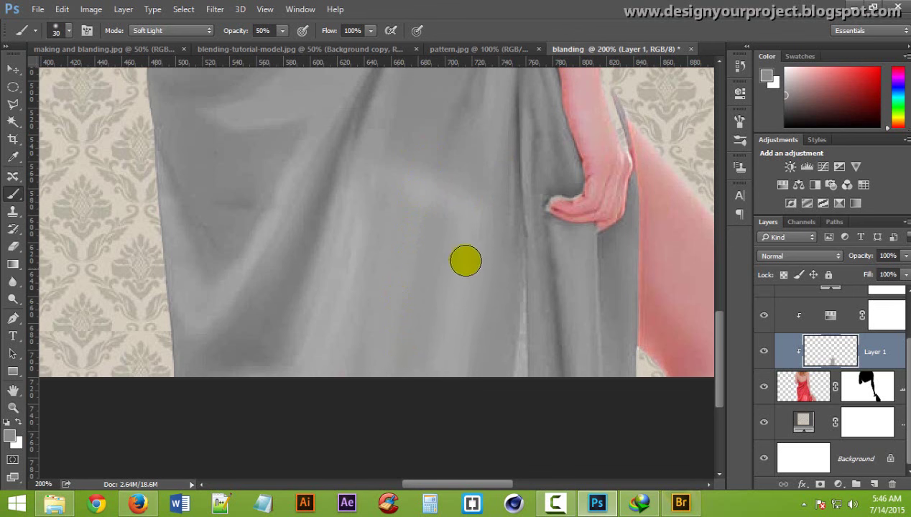
{"action": "left_click_drag", "start_coordinate": [475, 165], "coordinate": [463, 189]}
{"action": "scroll", "coordinate": [474, 142], "scroll_direction": "up", "scroll_amount": 2}
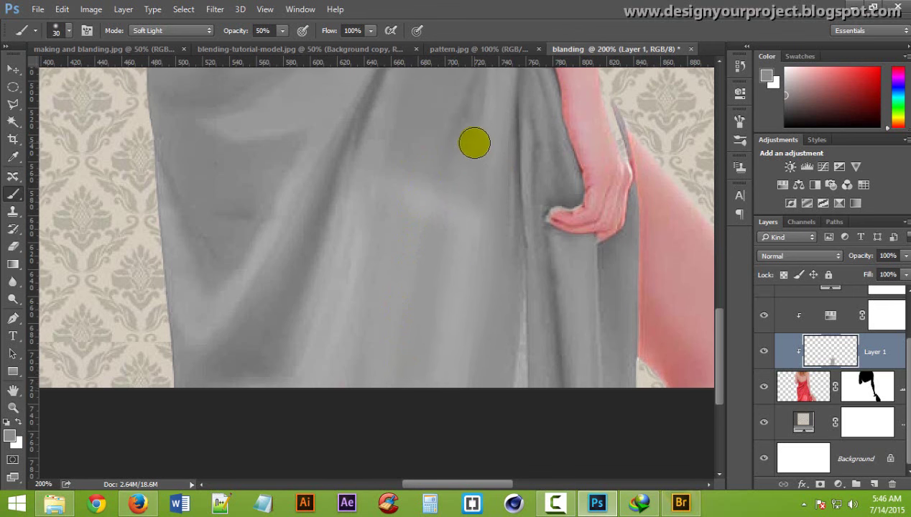
- Resample a colour and dab final shading down the drape, including the lower areas
{"action": "key", "text": "i"}
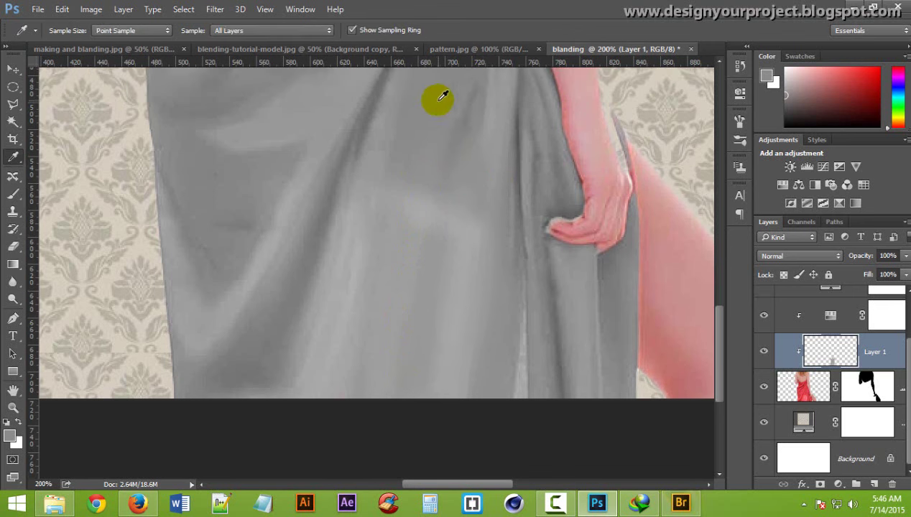
{"action": "key", "text": "b"}
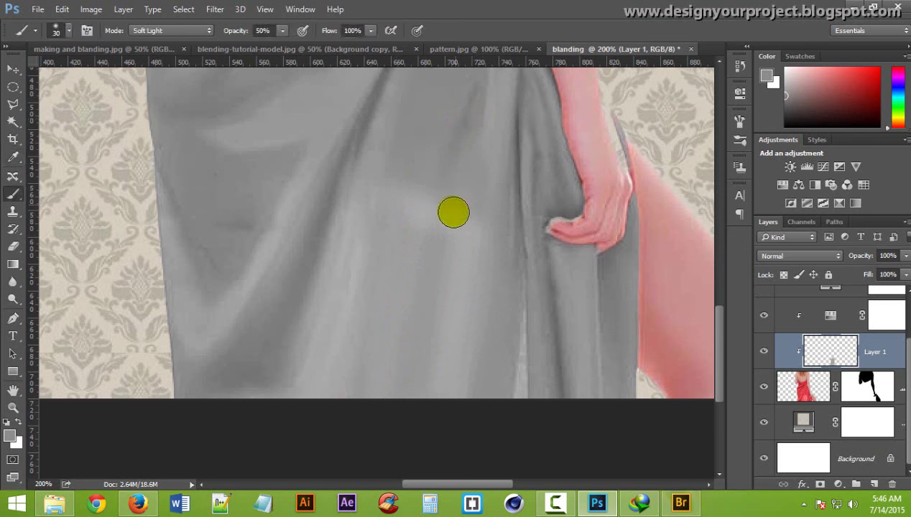
{"action": "left_click", "coordinate": [452, 215]}
{"action": "left_click", "coordinate": [433, 351]}
{"action": "left_click", "coordinate": [442, 257]}
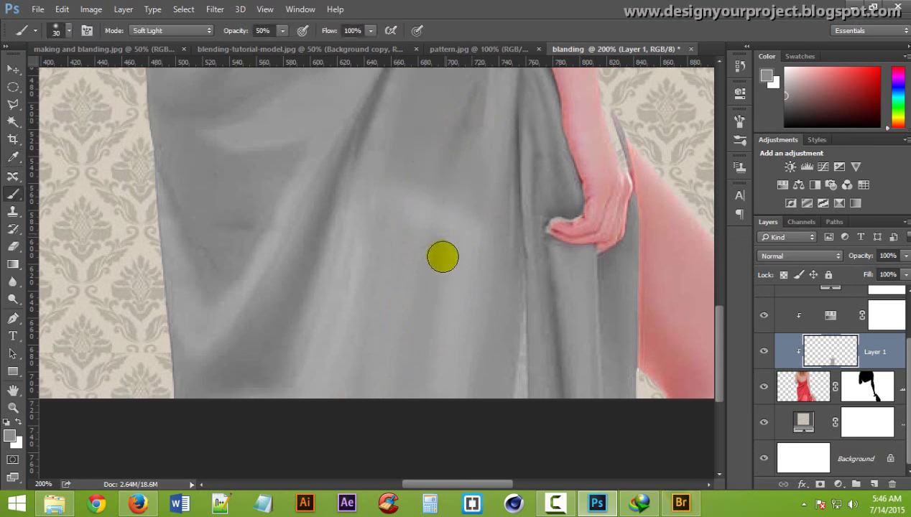
{"action": "left_click", "coordinate": [452, 163]}
{"action": "left_click", "coordinate": [423, 372]}
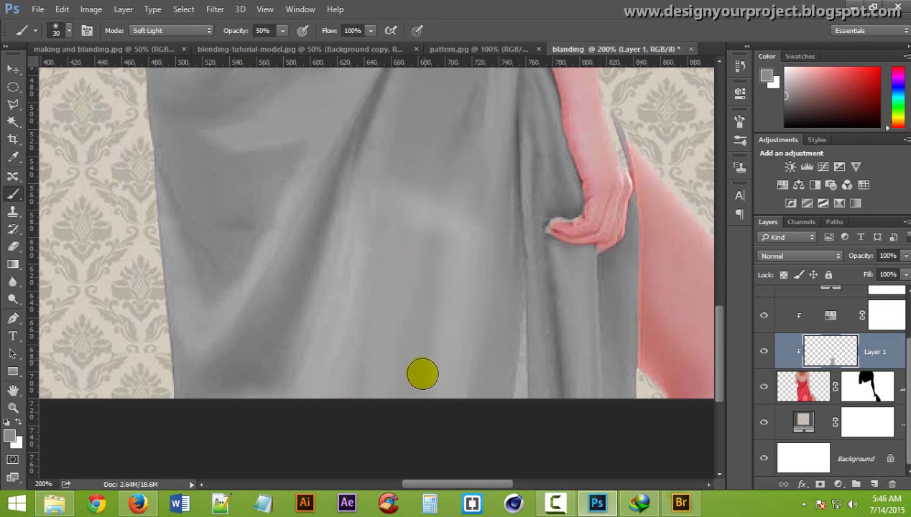
{"action": "left_click", "coordinate": [606, 141]}
{"action": "left_click", "coordinate": [419, 173]}
{"action": "left_click", "coordinate": [437, 134], "text": "alt"}
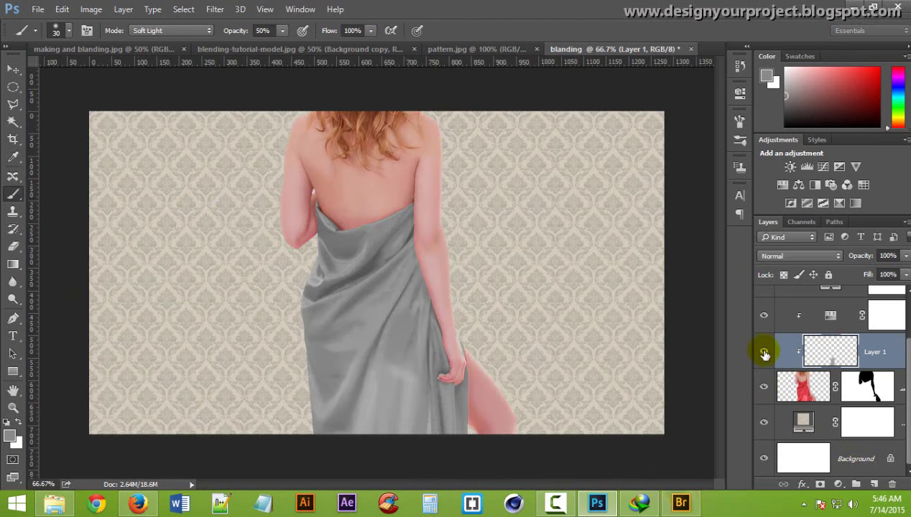
- Show the damask pattern layer over the grey towel, zoom in to check it, then select Hue/Saturation 1
{"action": "scroll", "coordinate": [767, 315], "scroll_direction": "up", "scroll_amount": 2}
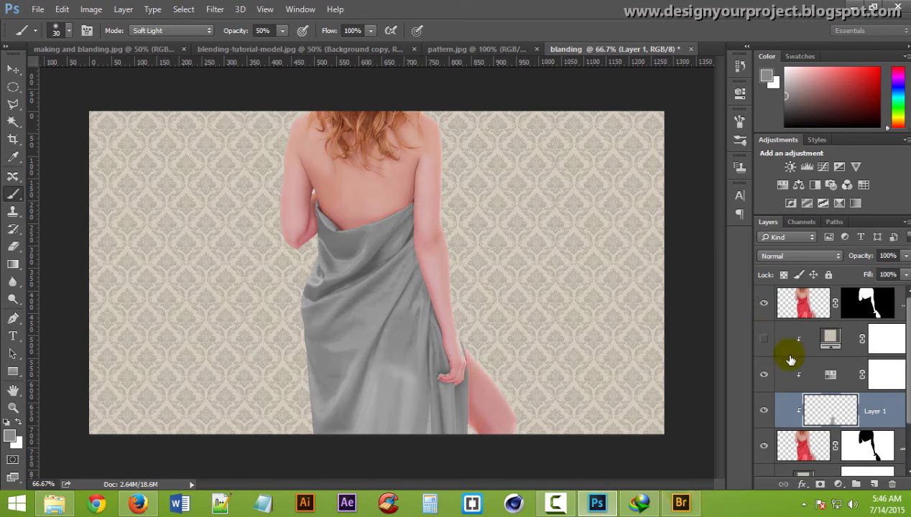
{"action": "left_click", "coordinate": [763, 341]}
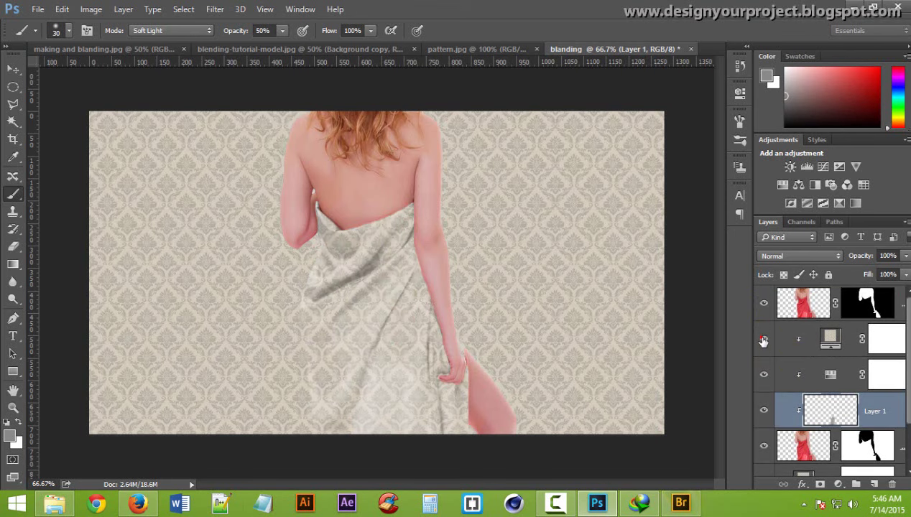
{"action": "left_click", "coordinate": [402, 399], "text": "ctrl"}
{"action": "left_click", "coordinate": [407, 385], "text": "ctrl+alt"}
{"action": "left_click_drag", "start_coordinate": [350, 351], "coordinate": [406, 342]}
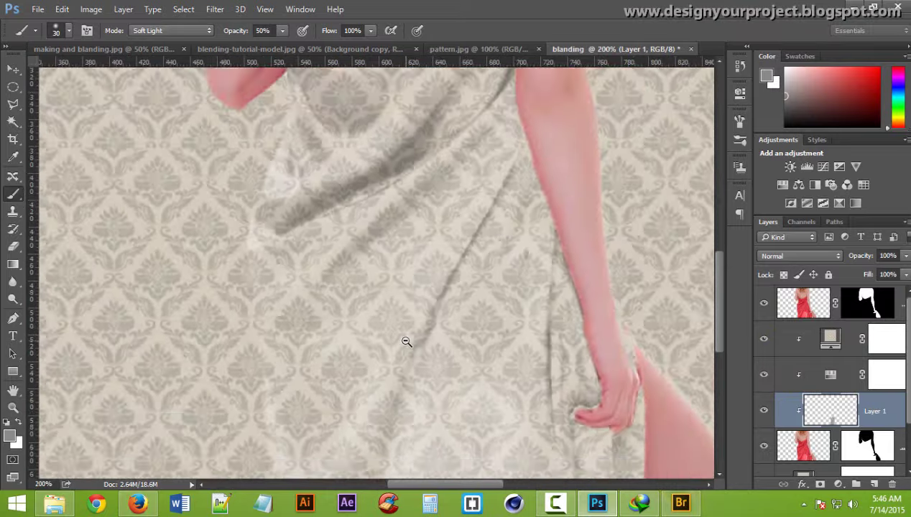
{"action": "left_click", "coordinate": [404, 339], "text": "alt"}
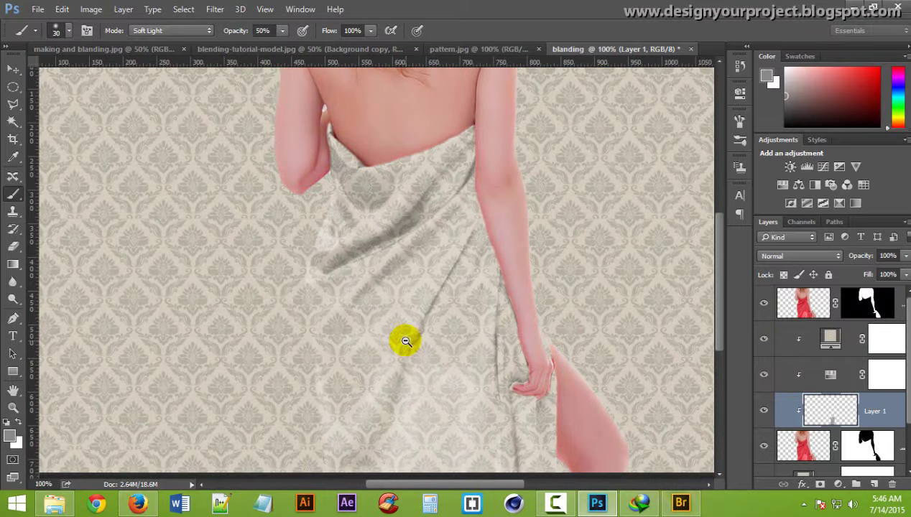
{"action": "left_click", "coordinate": [402, 340], "text": "alt"}
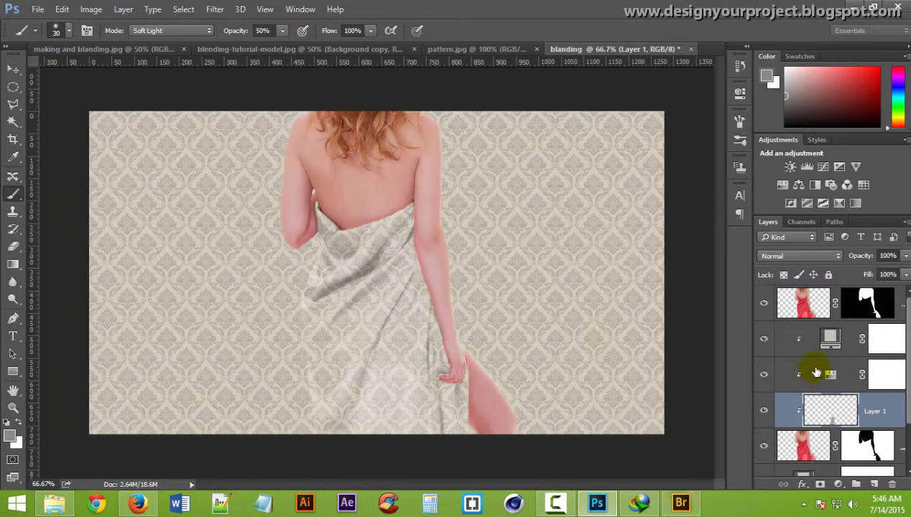
{"action": "left_click", "coordinate": [850, 385]}
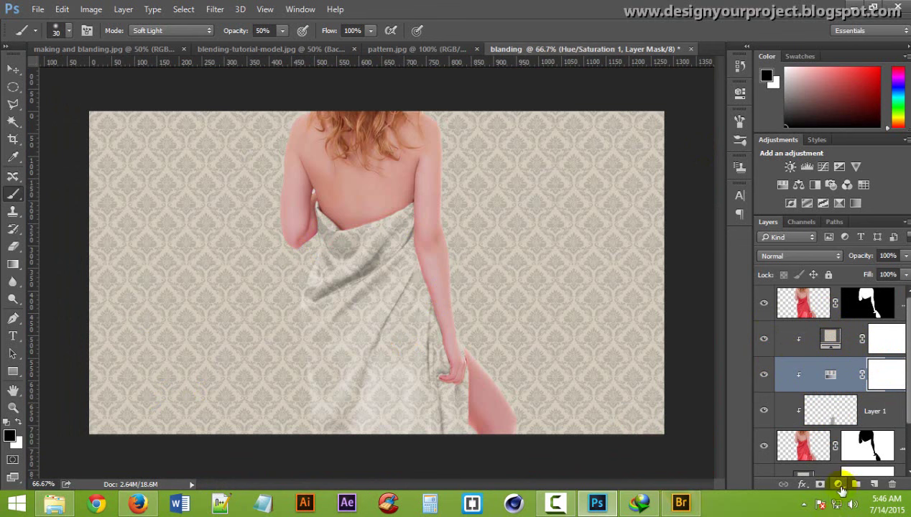
- Add a clipped Levels adjustment with input levels 37, 1.00 and 242 to deepen the towel's contrast
{"action": "left_click", "coordinate": [838, 485]}
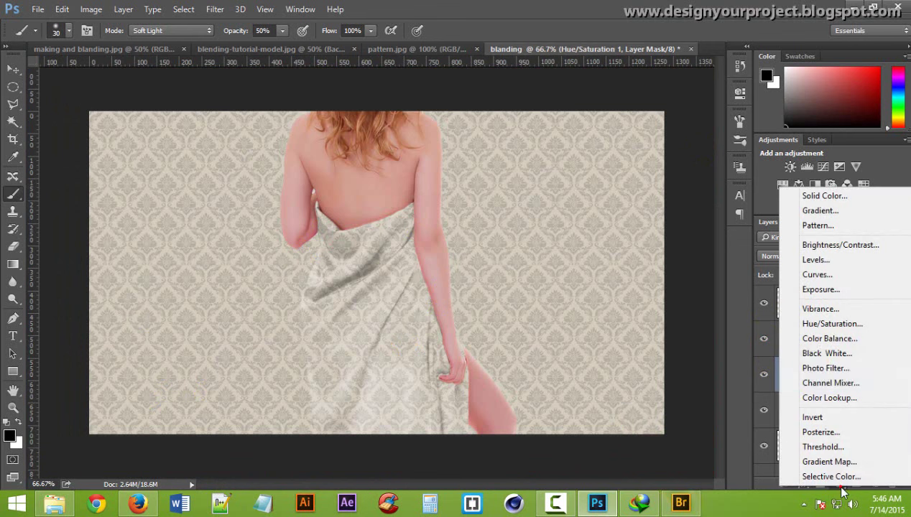
{"action": "left_click", "coordinate": [865, 269]}
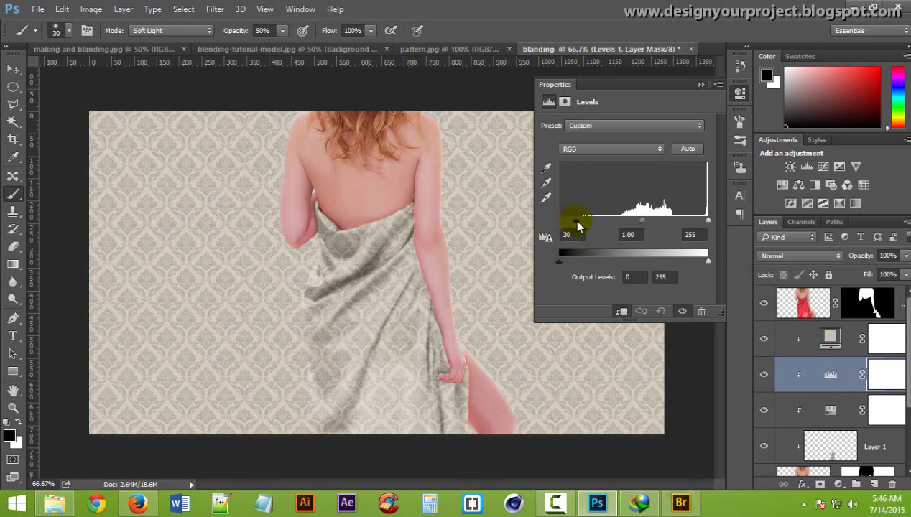
{"action": "left_click_drag", "start_coordinate": [575, 226], "coordinate": [583, 228]}
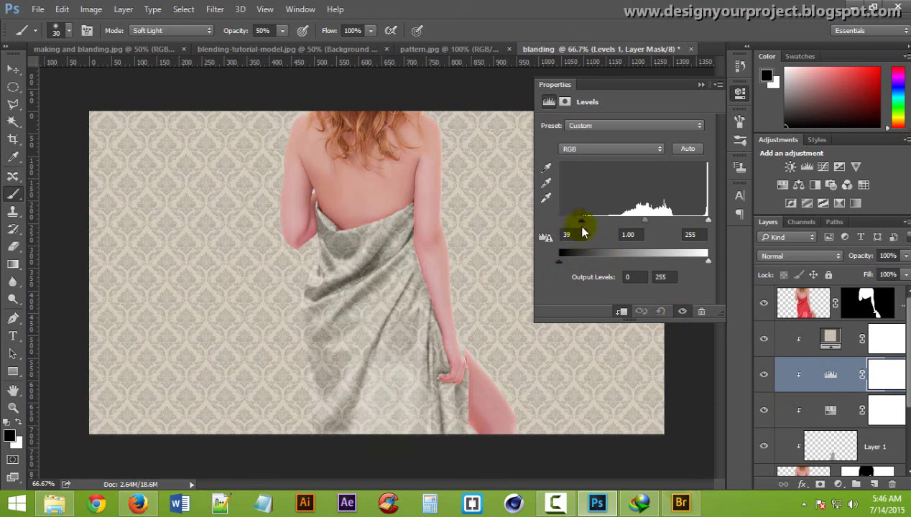
{"action": "left_click_drag", "start_coordinate": [582, 234], "coordinate": [581, 234]}
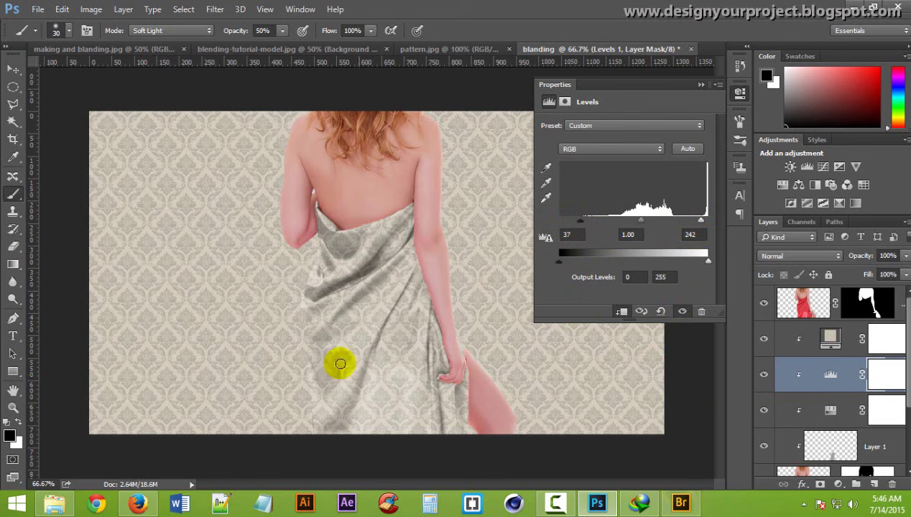
{"action": "left_click", "coordinate": [370, 293]}
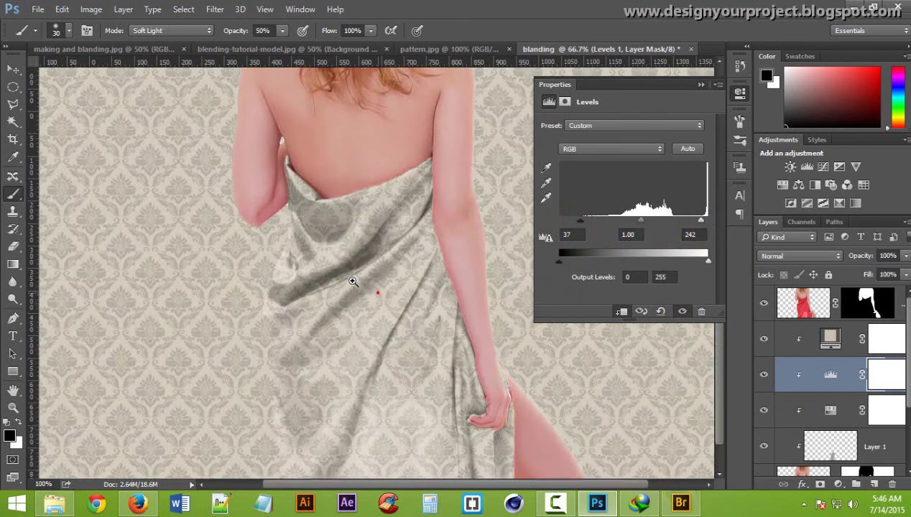
{"action": "left_click", "coordinate": [701, 84]}
- Zoom out and back in, then look through the other open documents before returning to blanding
{"action": "key", "text": "alt+bracketright"}
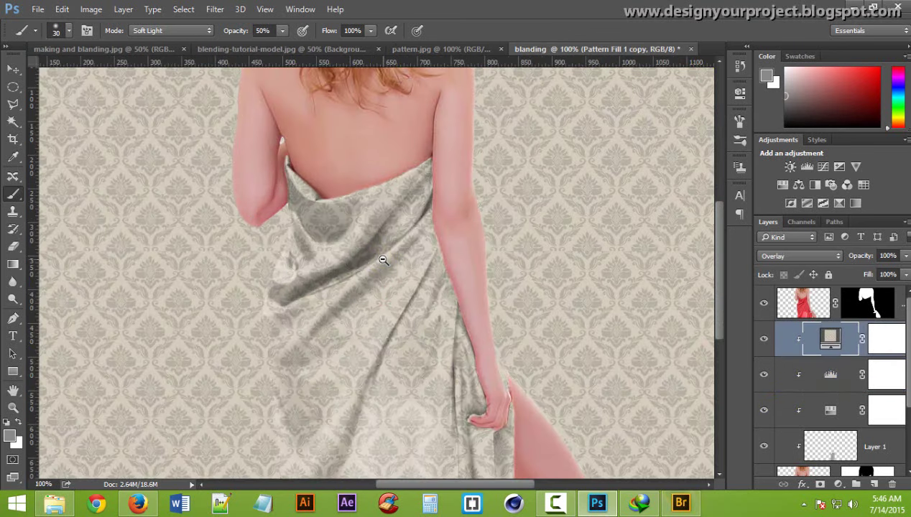
{"action": "left_click", "coordinate": [381, 258], "text": "alt"}
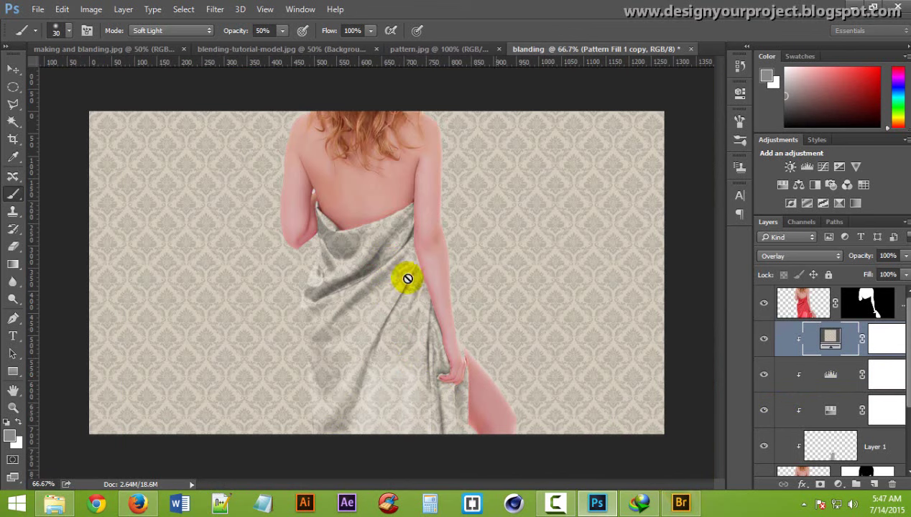
{"action": "left_click", "coordinate": [528, 403], "text": "ctrl"}
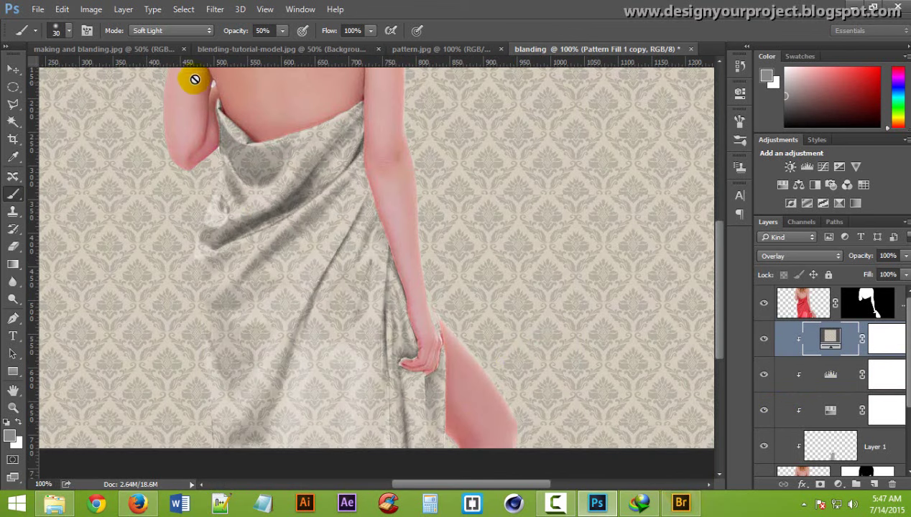
{"action": "left_click", "coordinate": [230, 49]}
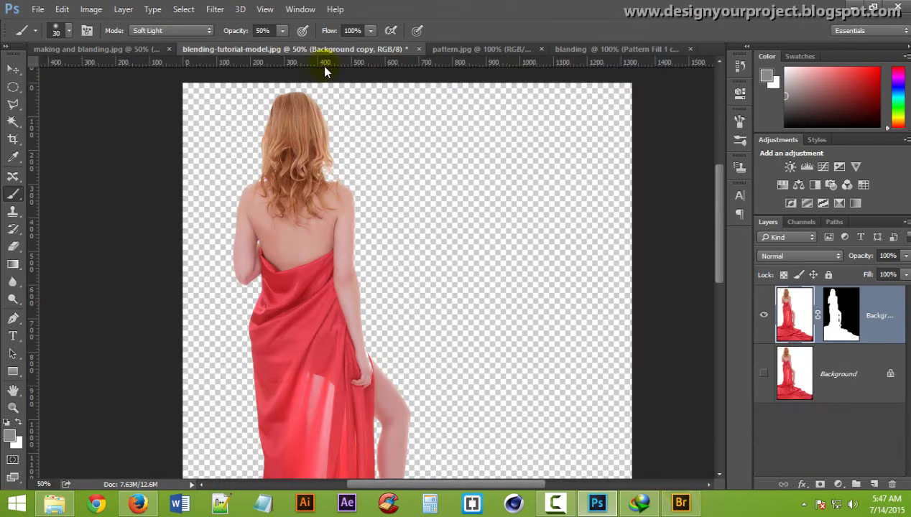
{"action": "left_click", "coordinate": [106, 51]}
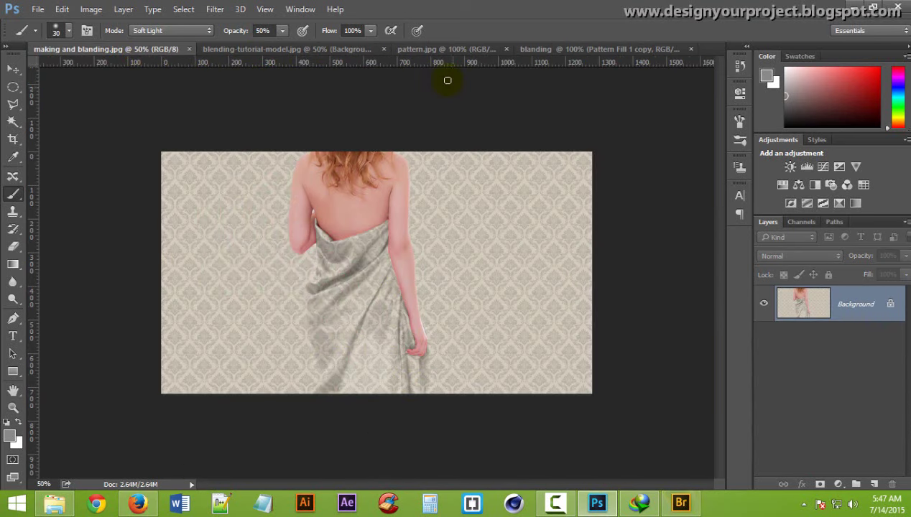
{"action": "left_click", "coordinate": [604, 51]}
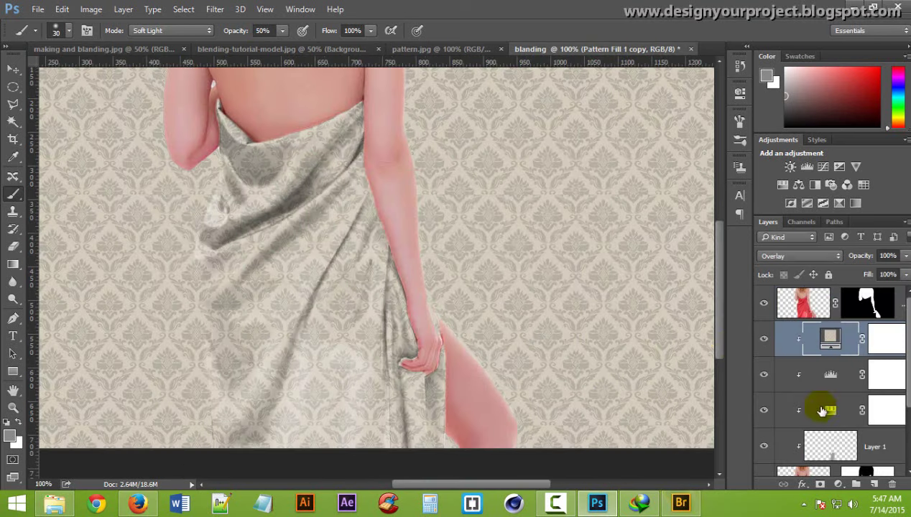
- Toggle the model layer's visibility to compare, then target its layer mask
{"action": "left_click", "coordinate": [764, 304]}
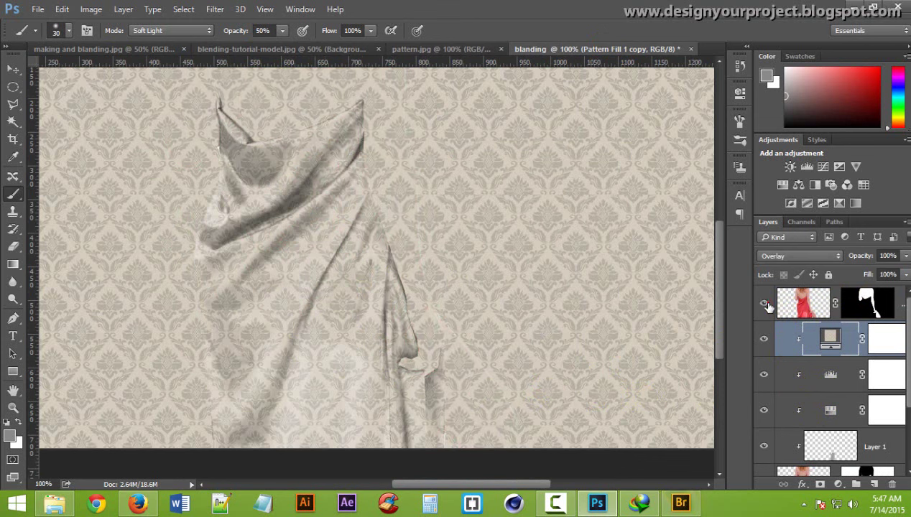
{"action": "left_click", "coordinate": [766, 304]}
{"action": "left_click", "coordinate": [765, 304]}
{"action": "left_click", "coordinate": [875, 309]}
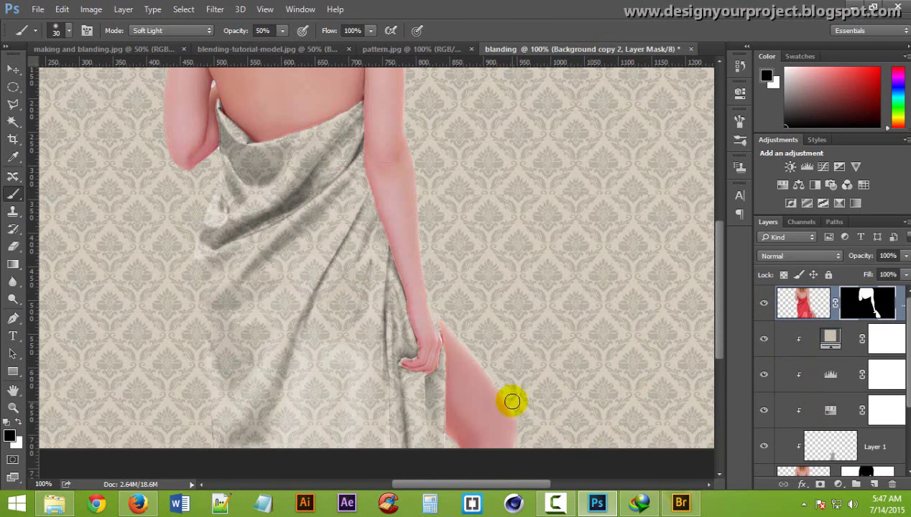
- Set brush opacity to 98% and mask along the forearm edge, toggling the layer to check
{"action": "type", "text": "10098"}
{"action": "key", "text": "Return"}
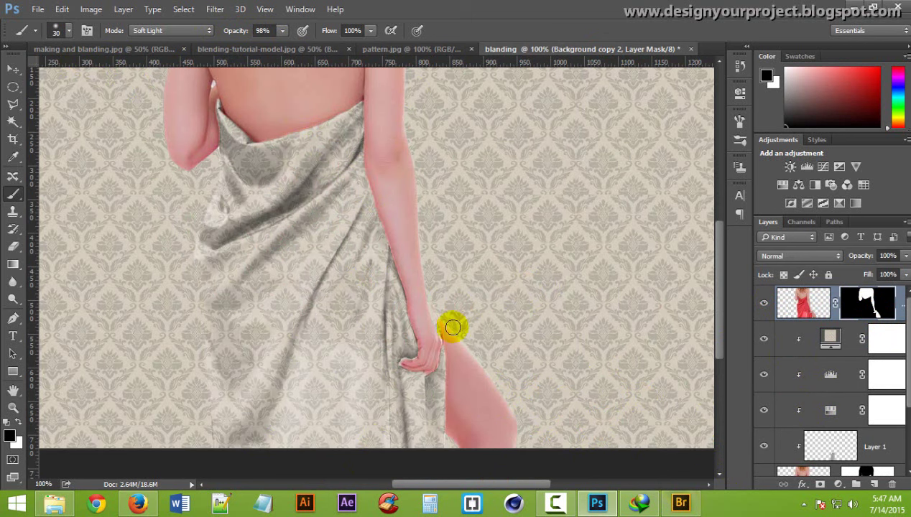
{"action": "left_click", "coordinate": [485, 335]}
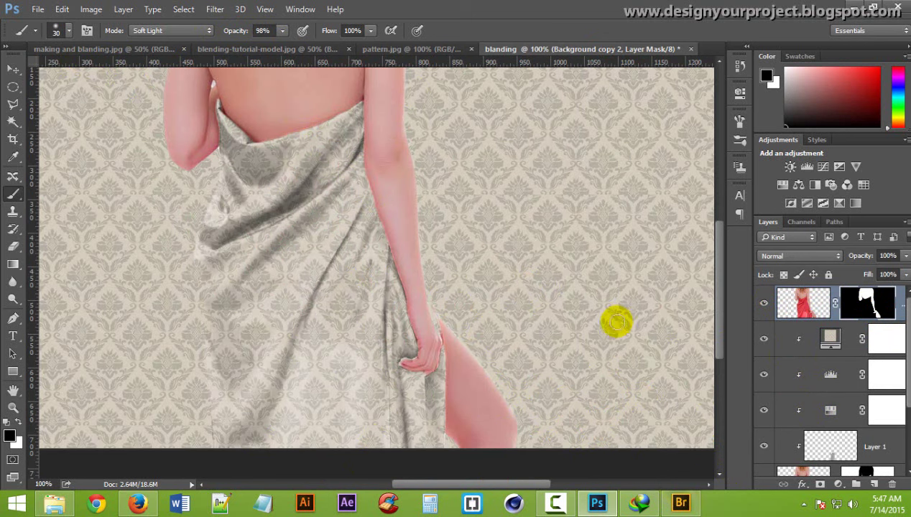
{"action": "left_click_drag", "start_coordinate": [478, 457], "coordinate": [495, 444]}
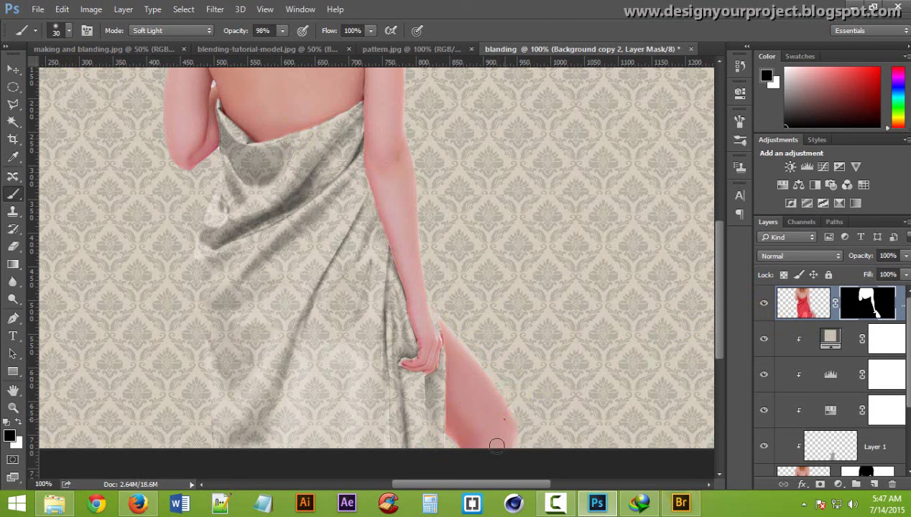
{"action": "mouse_move", "coordinate": [492, 393]}
{"action": "left_mouse_down"}
{"action": "mouse_move", "coordinate": [454, 337]}
{"action": "mouse_move", "coordinate": [498, 347]}
{"action": "left_mouse_up"}
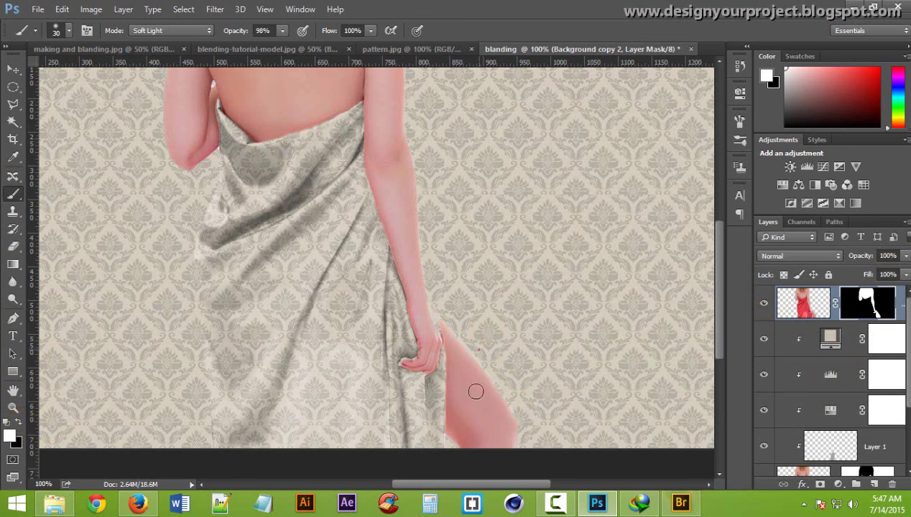
{"action": "left_click", "coordinate": [764, 308]}
{"action": "left_click", "coordinate": [765, 308]}
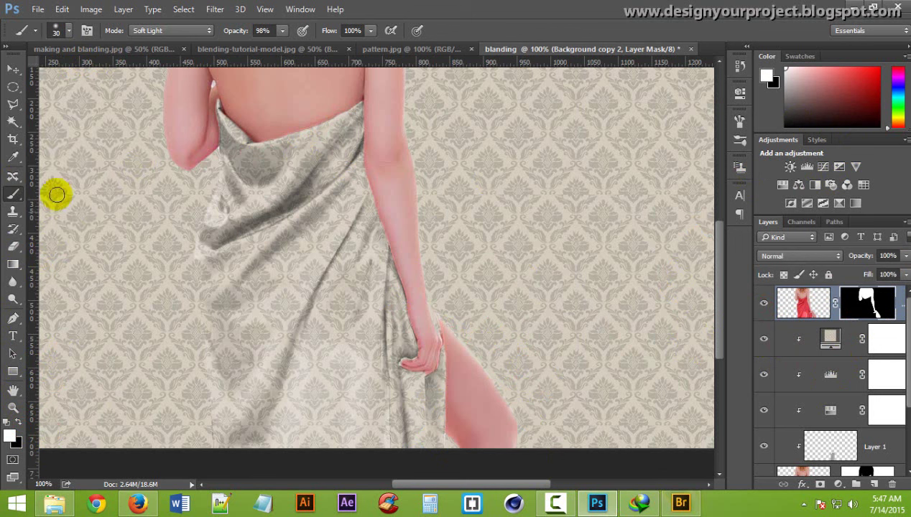
- Cycle the brush blend mode through Normal, Multiply, Color Burn and Linear Burn
{"action": "left_click", "coordinate": [170, 32]}
{"action": "left_click", "coordinate": [166, 42]}
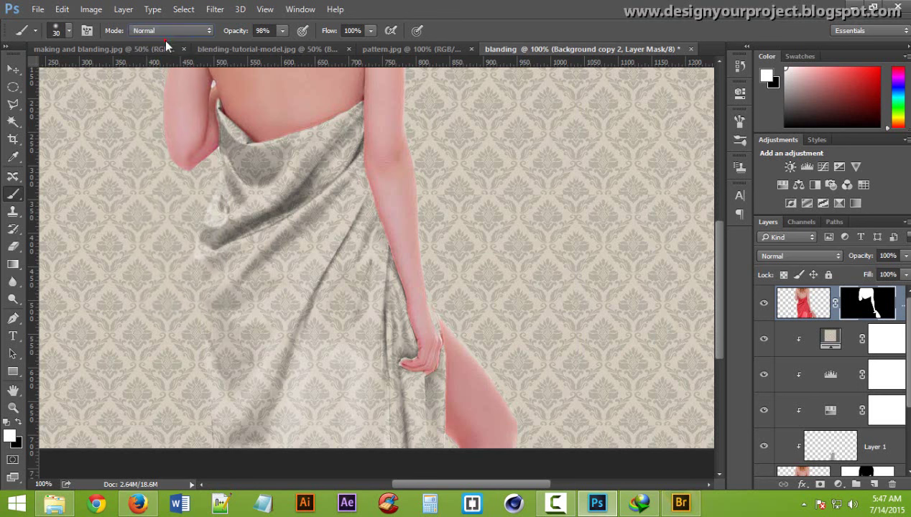
{"action": "key", "text": "shift+alt+m"}
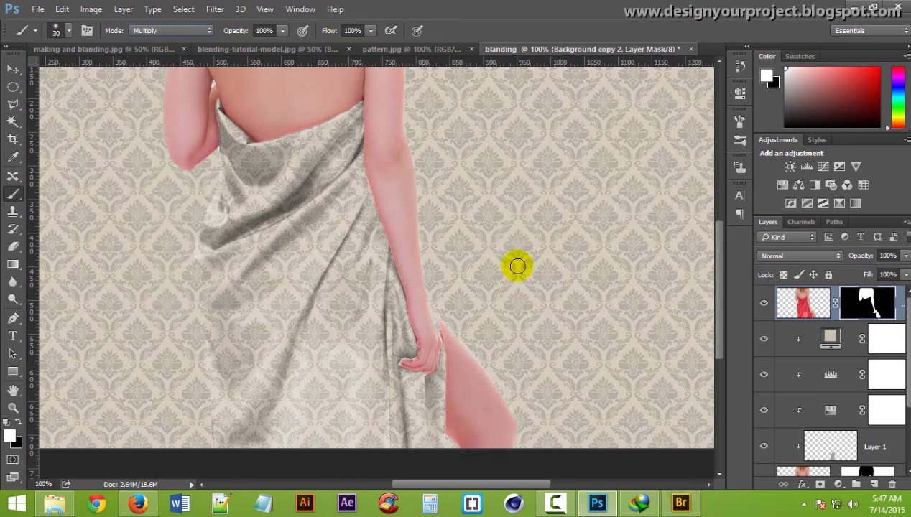
{"action": "key", "text": "shift+alt+b"}
{"action": "key", "text": "shift+alt+a"}
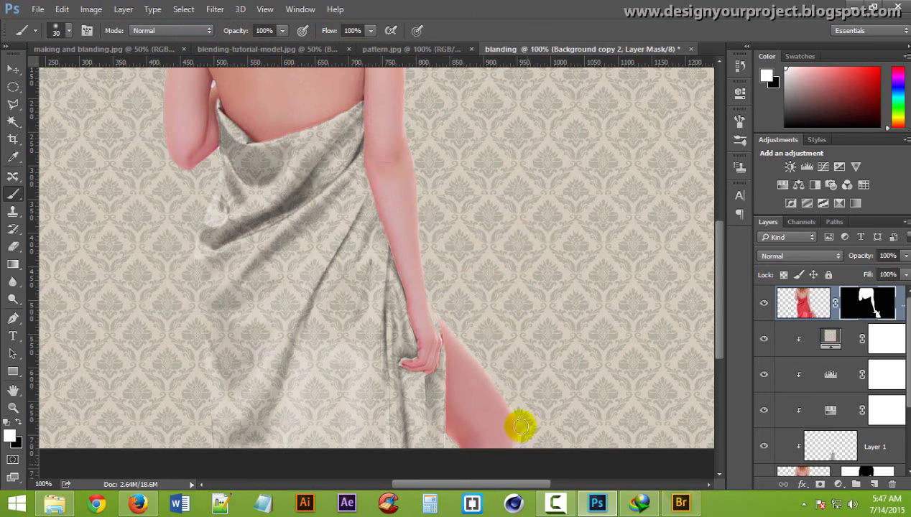
{"action": "left_click", "coordinate": [508, 376]}
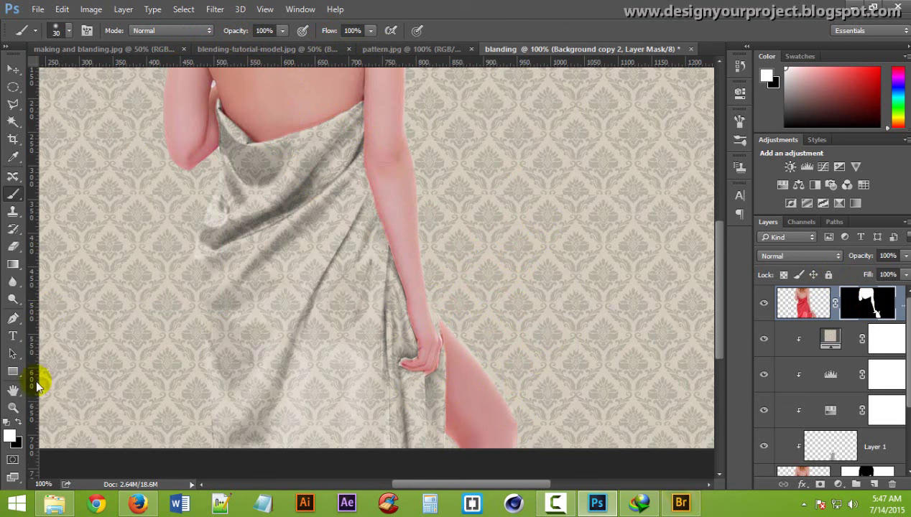
- Paint black on the mask to remove the pink leg below the hand, then zoom to 200%
{"action": "left_click", "coordinate": [17, 424]}
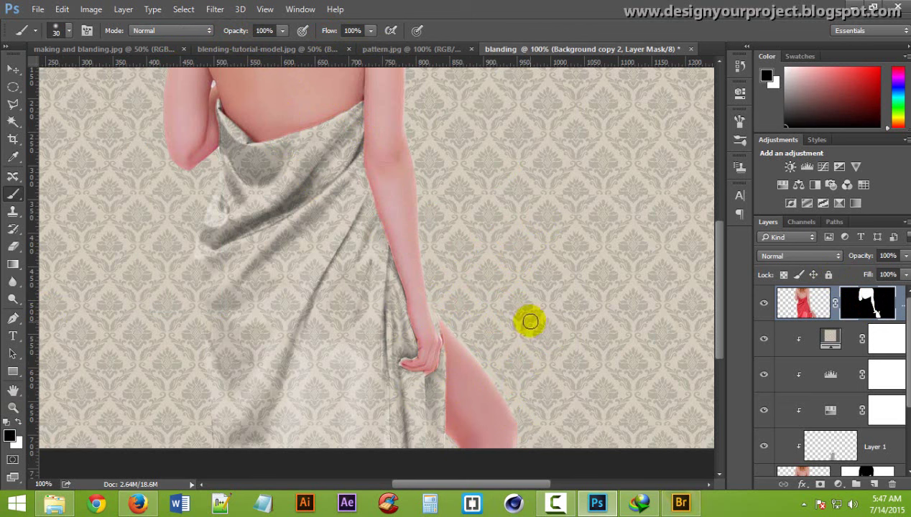
{"action": "mouse_move", "coordinate": [474, 350]}
{"action": "left_mouse_down"}
{"action": "mouse_move", "coordinate": [477, 403]}
{"action": "mouse_move", "coordinate": [492, 390]}
{"action": "left_mouse_up"}
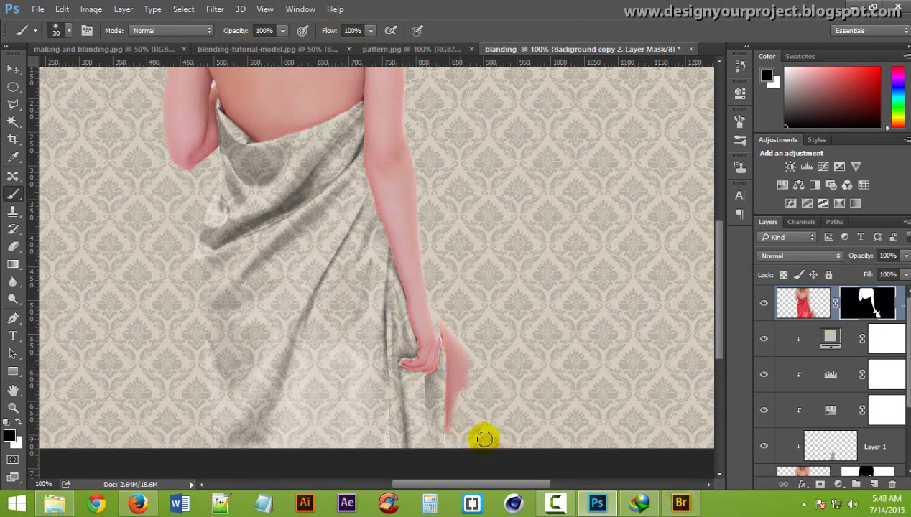
{"action": "mouse_move", "coordinate": [492, 390]}
{"action": "left_mouse_down"}
{"action": "mouse_move", "coordinate": [451, 431]}
{"action": "mouse_move", "coordinate": [453, 366]}
{"action": "mouse_move", "coordinate": [439, 319]}
{"action": "left_mouse_up"}
{"action": "left_click_drag", "start_coordinate": [449, 352], "coordinate": [440, 437]}
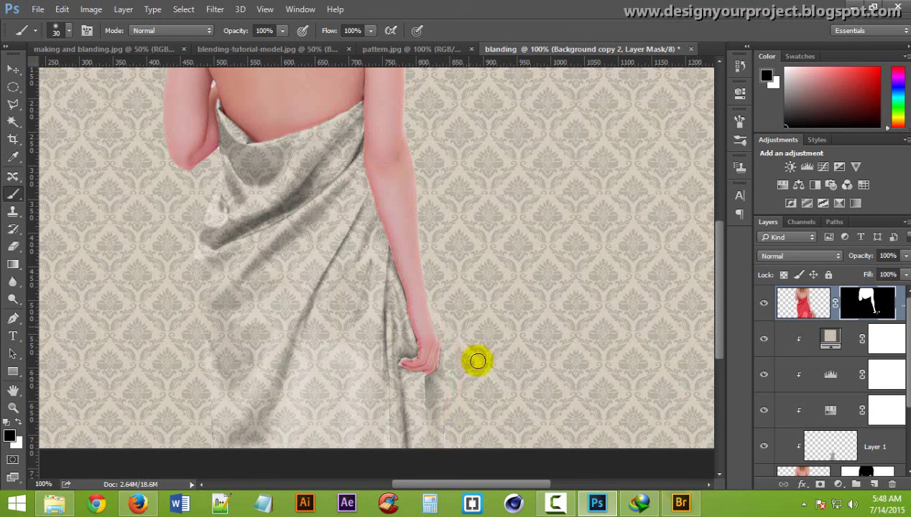
{"action": "mouse_move", "coordinate": [478, 362]}
{"action": "left_mouse_down"}
{"action": "mouse_move", "coordinate": [488, 436]}
{"action": "mouse_move", "coordinate": [458, 354]}
{"action": "mouse_move", "coordinate": [462, 328]}
{"action": "left_mouse_up"}
{"action": "left_click_drag", "start_coordinate": [248, 287], "coordinate": [334, 293]}
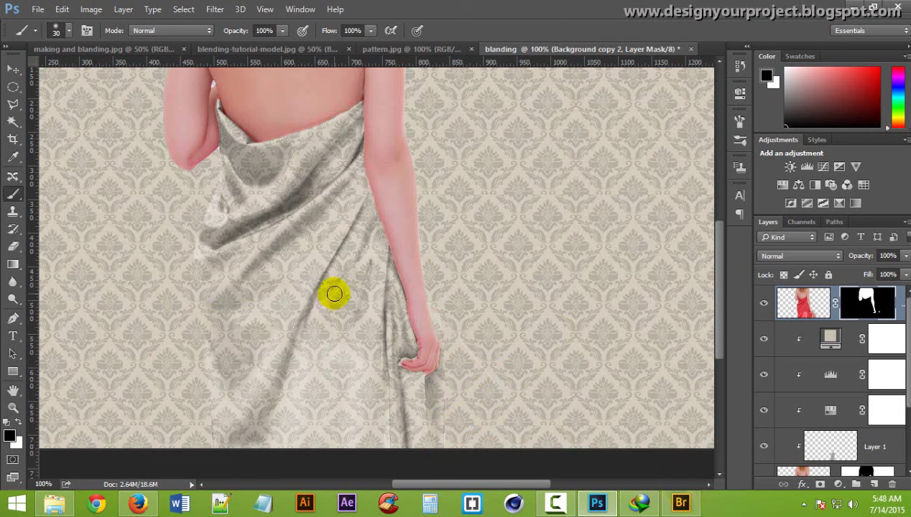
{"action": "left_click", "coordinate": [344, 302]}
{"action": "left_click_drag", "start_coordinate": [376, 319], "coordinate": [236, 158]}
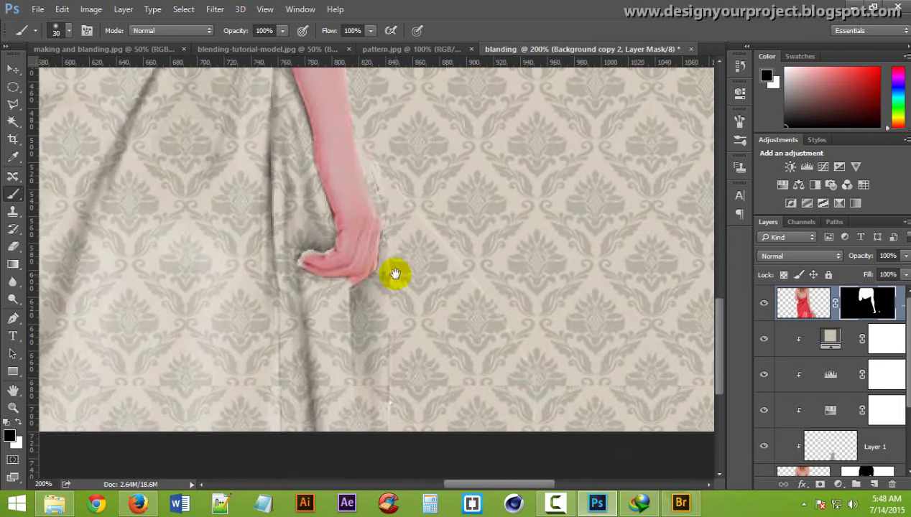
{"action": "mouse_move", "coordinate": [392, 270]}
{"action": "left_mouse_down"}
{"action": "mouse_move", "coordinate": [454, 313]}
{"action": "mouse_move", "coordinate": [391, 166]}
{"action": "mouse_move", "coordinate": [423, 212]}
{"action": "mouse_move", "coordinate": [399, 162]}
{"action": "mouse_move", "coordinate": [377, 146]}
{"action": "left_mouse_up"}
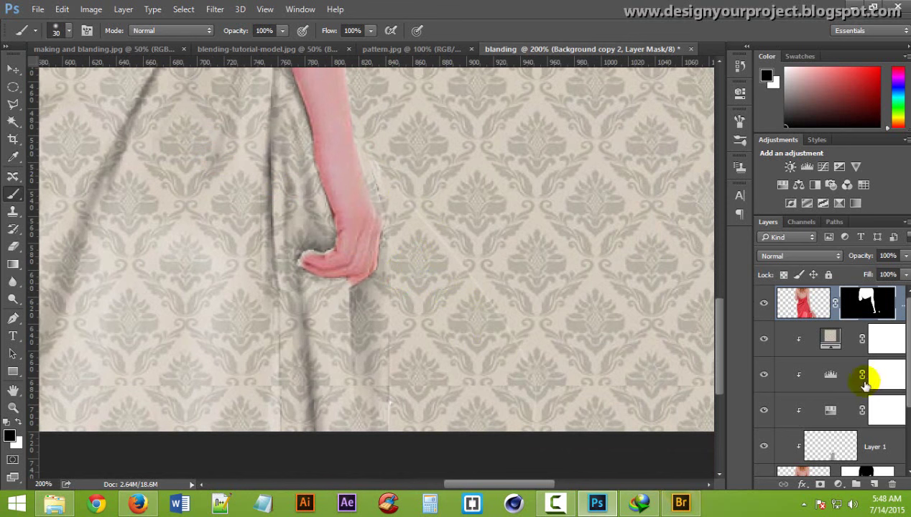
{"action": "scroll", "coordinate": [869, 424], "scroll_direction": "down", "scroll_amount": 2}
{"action": "left_click", "coordinate": [873, 416]}
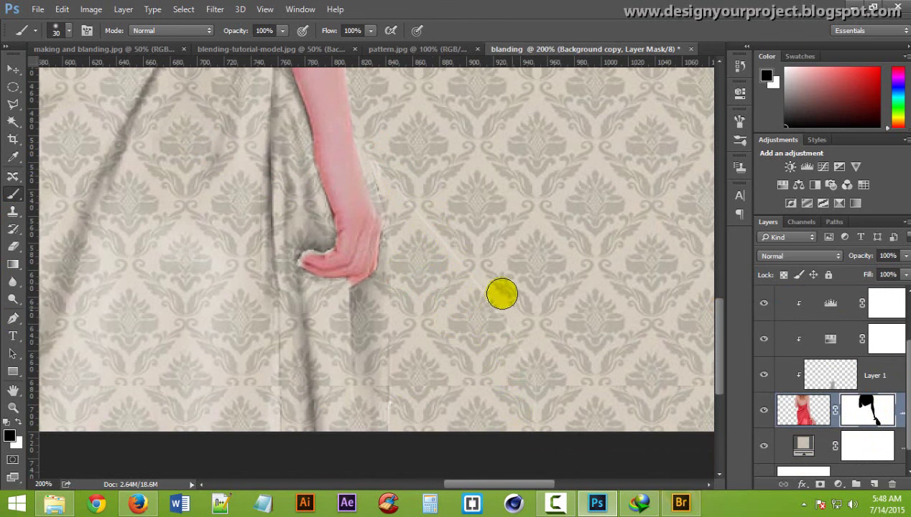
{"action": "mouse_move", "coordinate": [498, 290]}
{"action": "left_mouse_down"}
{"action": "mouse_move", "coordinate": [392, 184]}
{"action": "mouse_move", "coordinate": [427, 250]}
{"action": "mouse_move", "coordinate": [508, 268]}
{"action": "mouse_move", "coordinate": [491, 274]}
{"action": "left_mouse_up"}
{"action": "left_click", "coordinate": [551, 289]}
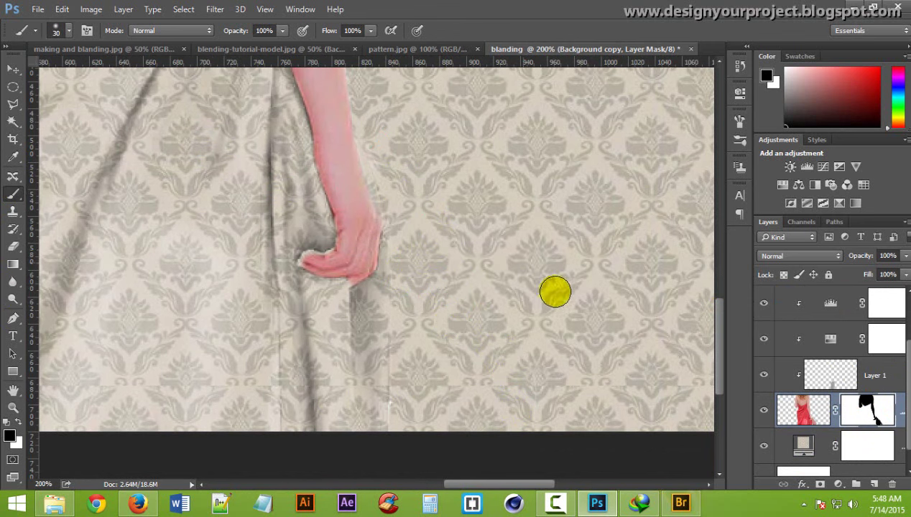
{"action": "left_click_drag", "start_coordinate": [544, 379], "coordinate": [550, 365]}
{"action": "mouse_move", "coordinate": [408, 399]}
{"action": "left_mouse_down"}
{"action": "mouse_move", "coordinate": [410, 314]}
{"action": "mouse_move", "coordinate": [433, 240]}
{"action": "left_mouse_up"}
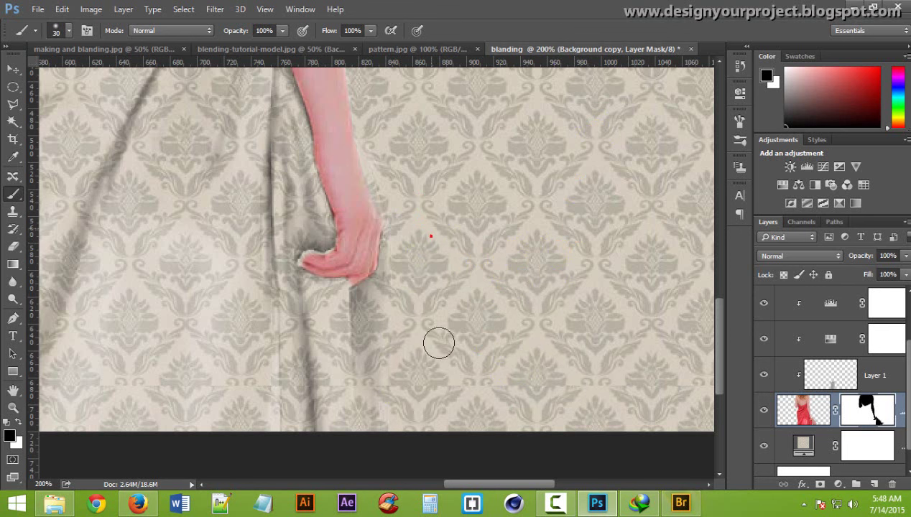
{"action": "mouse_move", "coordinate": [441, 388]}
{"action": "left_mouse_down"}
{"action": "mouse_move", "coordinate": [424, 222]}
{"action": "mouse_move", "coordinate": [398, 278]}
{"action": "left_mouse_up"}
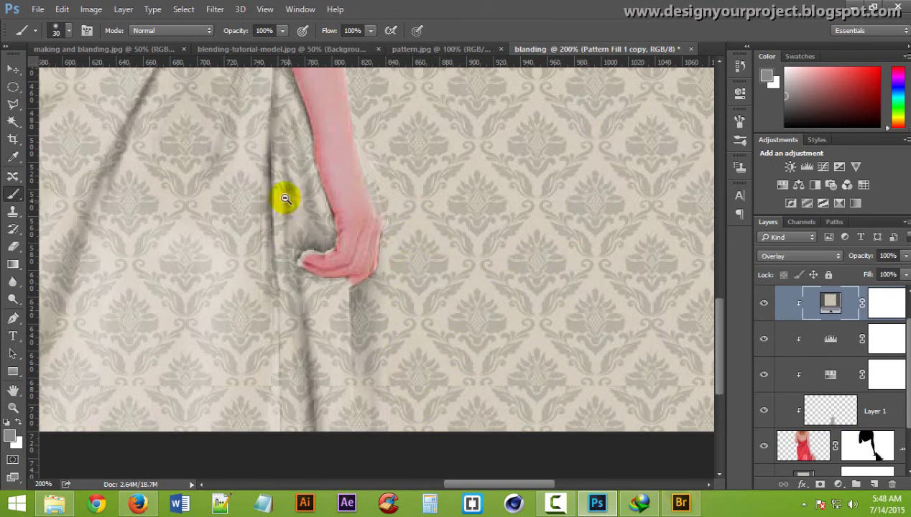
{"action": "left_click", "coordinate": [285, 199], "text": "alt"}
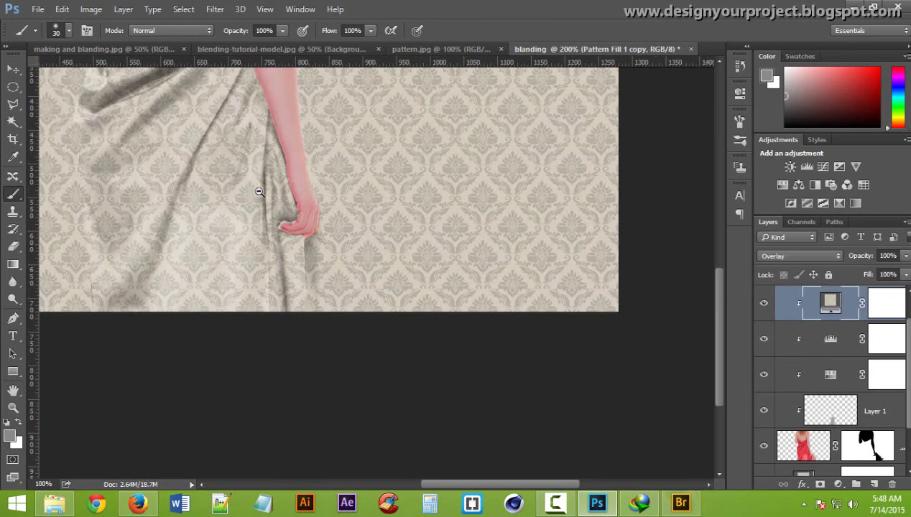
{"action": "left_click", "coordinate": [183, 132]}
{"action": "left_click_drag", "start_coordinate": [412, 199], "coordinate": [436, 200]}
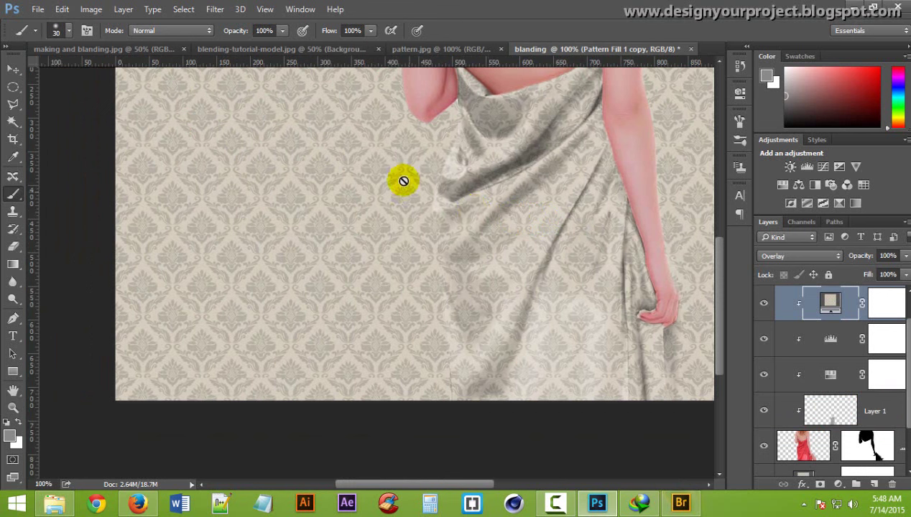
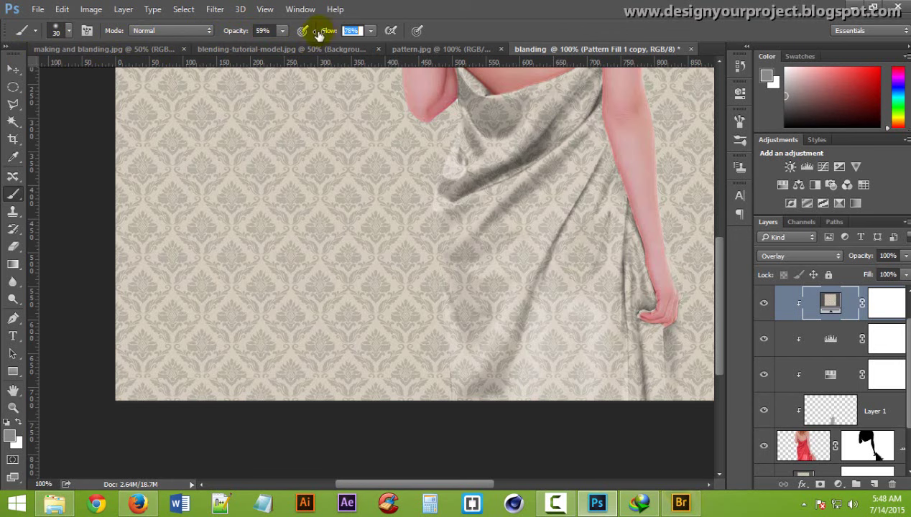
- Zoom in and paint out the light patch by the drape fold on the Background copy mask
{"action": "key", "text": "ctrl+plus"}
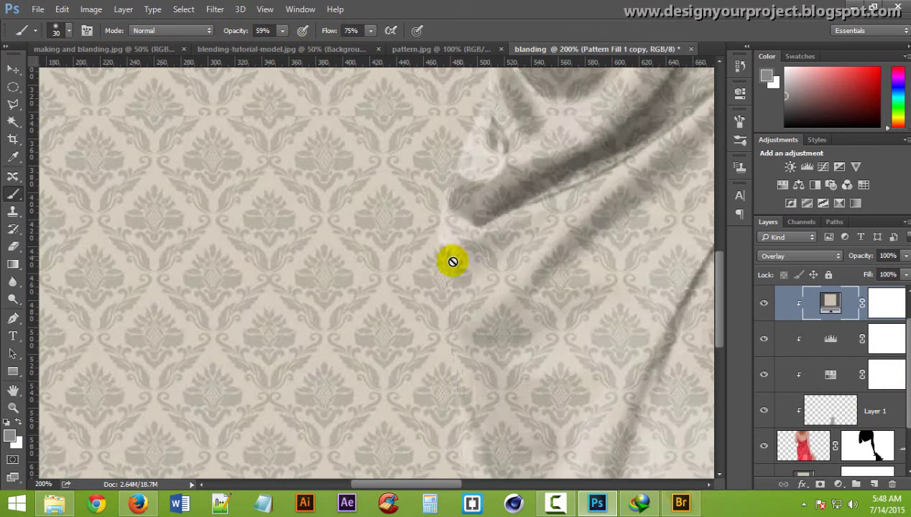
{"action": "left_click", "coordinate": [891, 441]}
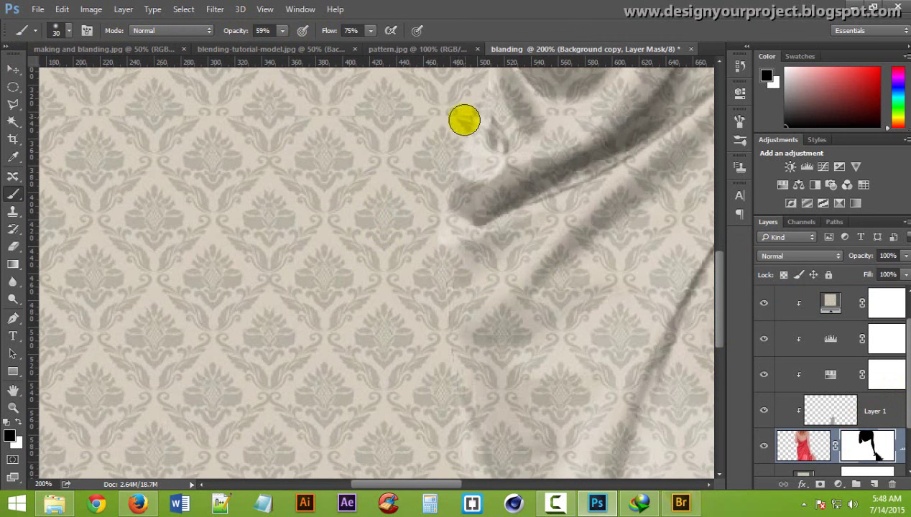
{"action": "left_click_drag", "start_coordinate": [466, 117], "coordinate": [459, 129]}
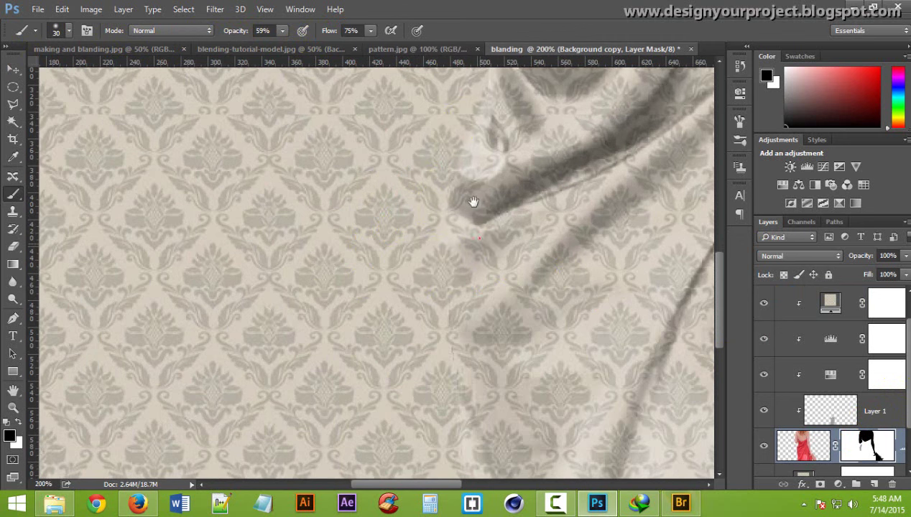
- Pan down and paint out the wallpaper seam near the drape on the mask
{"action": "mouse_move", "coordinate": [474, 200]}
{"action": "left_mouse_down"}
{"action": "mouse_move", "coordinate": [409, 201]}
{"action": "mouse_move", "coordinate": [407, 152]}
{"action": "left_mouse_up"}
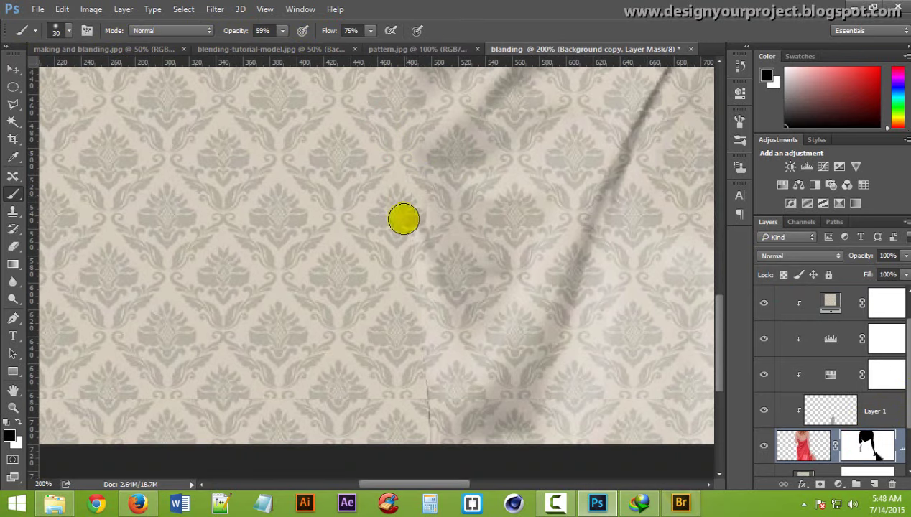
{"action": "left_click_drag", "start_coordinate": [417, 309], "coordinate": [452, 171]}
{"action": "left_click", "coordinate": [405, 218]}
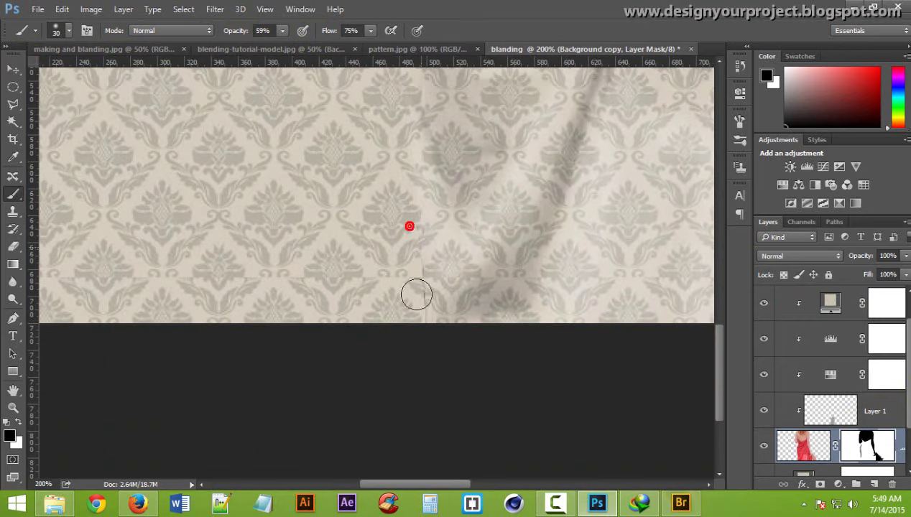
{"action": "left_click", "coordinate": [419, 226]}
{"action": "left_click", "coordinate": [413, 235]}
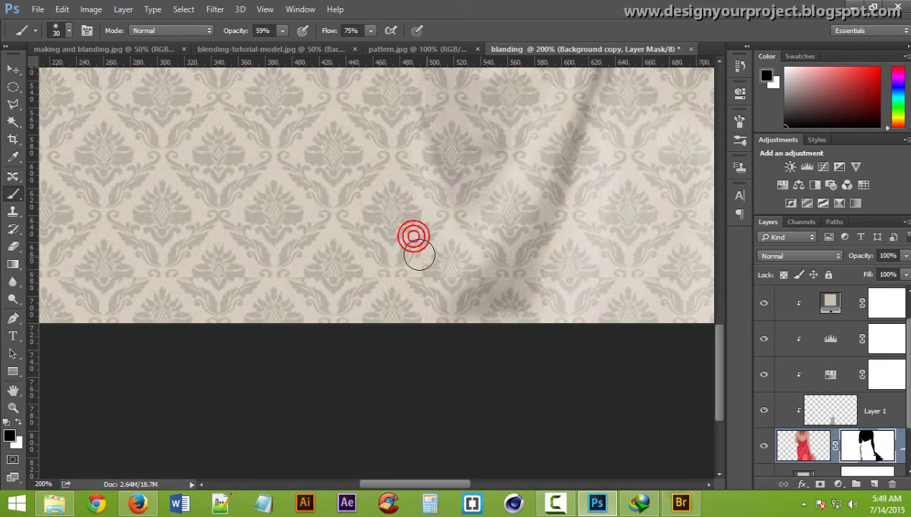
{"action": "left_click", "coordinate": [420, 248]}
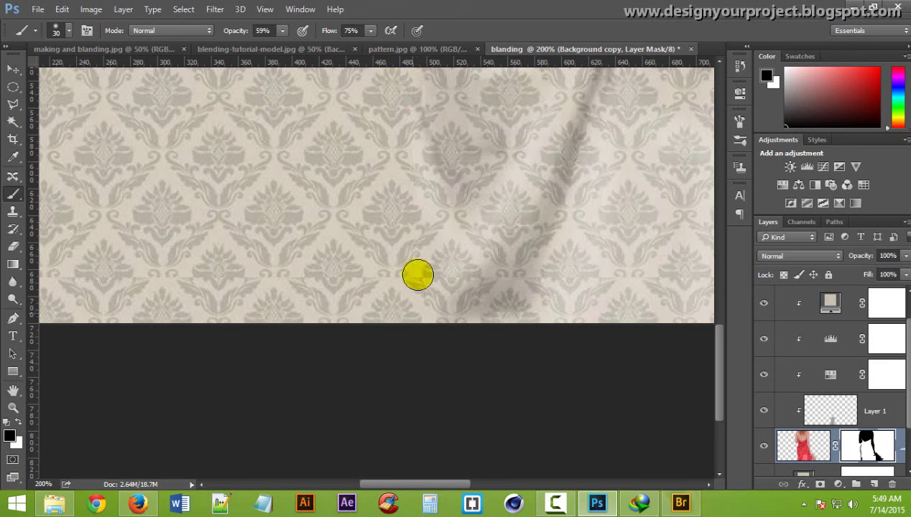
{"action": "left_click", "coordinate": [421, 251]}
- Zoom to the upper body and brush the Background copy mask where the left arm meets the drape
{"action": "key", "text": "alt+period"}
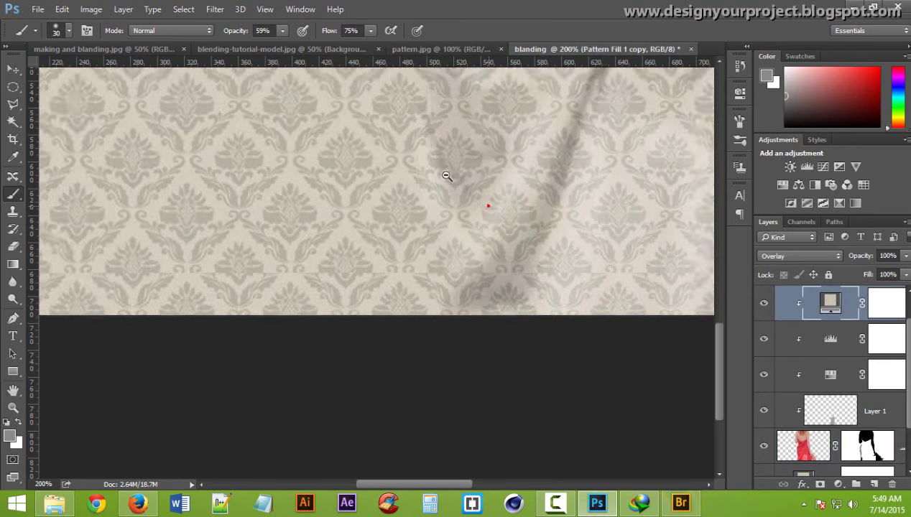
{"action": "key", "text": "ctrl+minus"}
{"action": "key", "text": "ctrl+minus"}
{"action": "left_click", "coordinate": [390, 212]}
{"action": "left_click", "coordinate": [248, 343]}
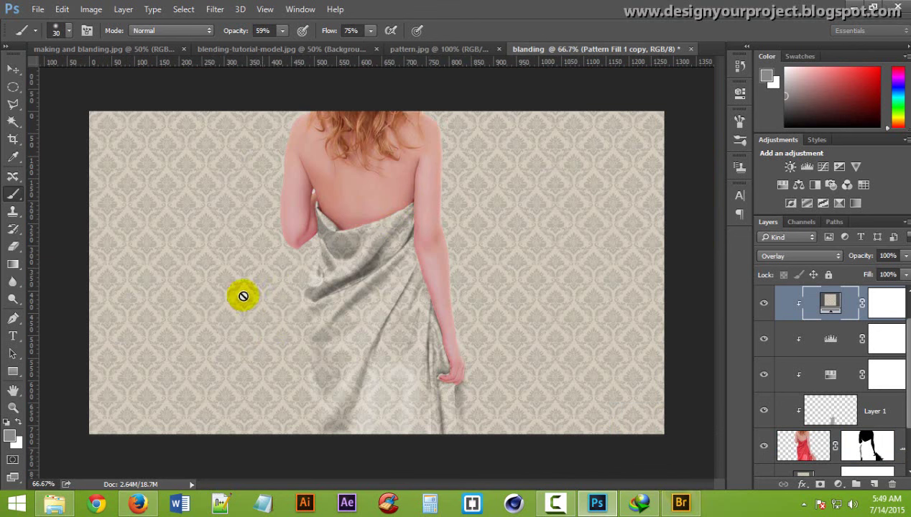
{"action": "left_click", "coordinate": [258, 265], "text": "ctrl"}
{"action": "left_click_drag", "start_coordinate": [258, 265], "coordinate": [336, 257]}
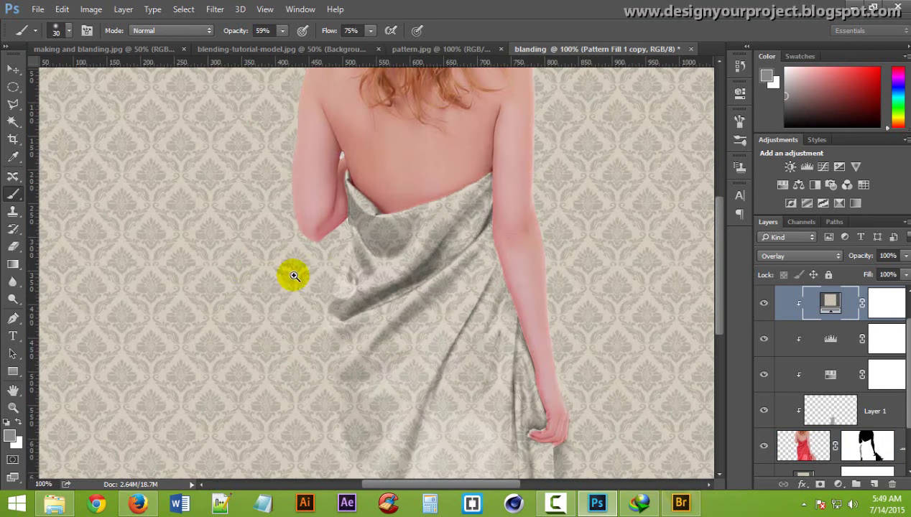
{"action": "left_click", "coordinate": [848, 437]}
{"action": "mouse_move", "coordinate": [315, 264]}
{"action": "left_mouse_down"}
{"action": "mouse_move", "coordinate": [347, 246]}
{"action": "mouse_move", "coordinate": [335, 275]}
{"action": "mouse_move", "coordinate": [347, 222]}
{"action": "left_mouse_up"}
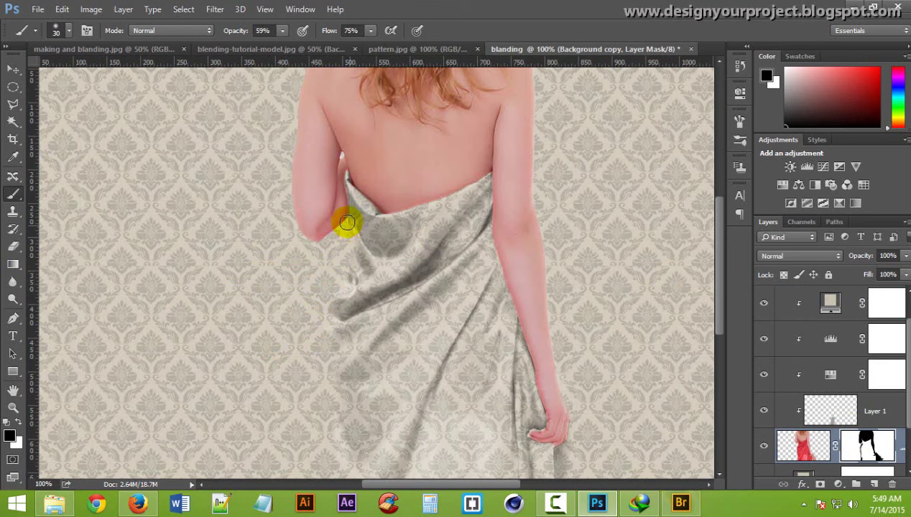
- Select the layer mask of the top copy, Background copy 2
{"action": "scroll", "coordinate": [343, 249], "scroll_direction": "up", "scroll_amount": 3}
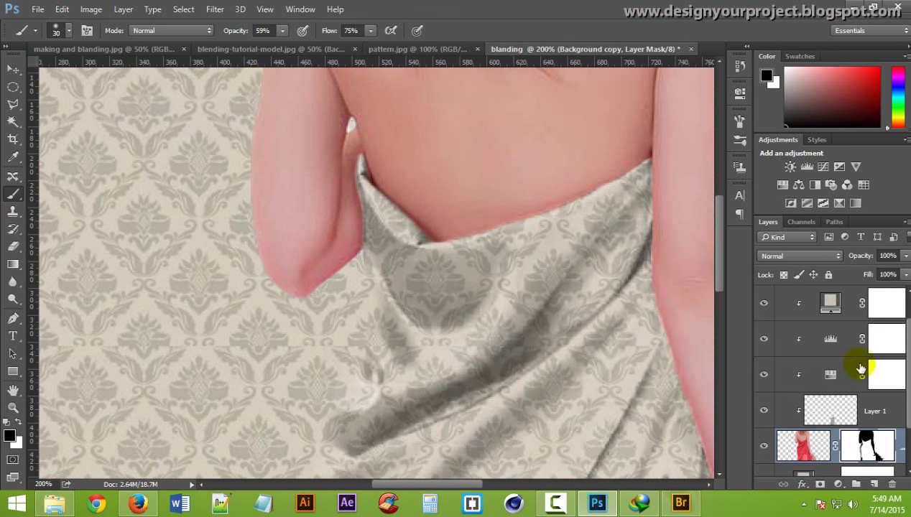
{"action": "scroll", "coordinate": [855, 357], "scroll_direction": "up", "scroll_amount": 1}
{"action": "left_click", "coordinate": [866, 302]}
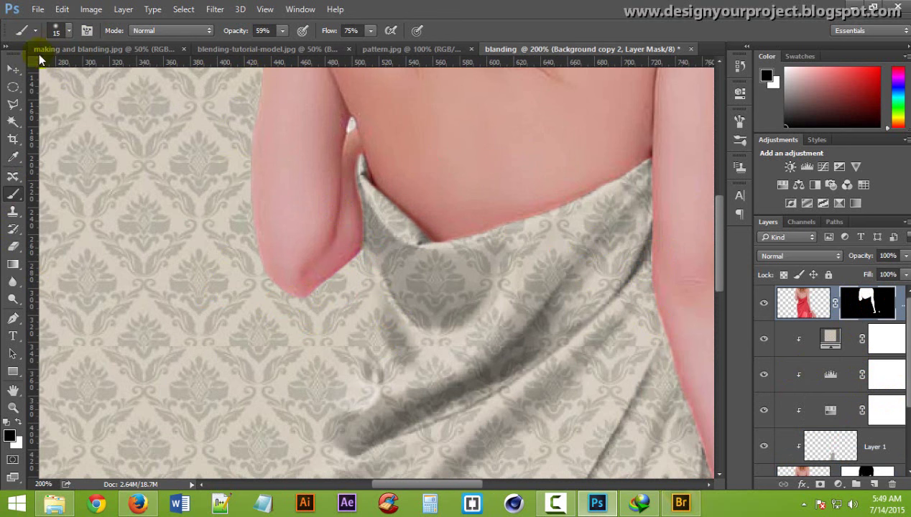
- With an 8 px brush at higher zoom, trim the mask edge around the left elbow
{"action": "left_click", "coordinate": [63, 38]}
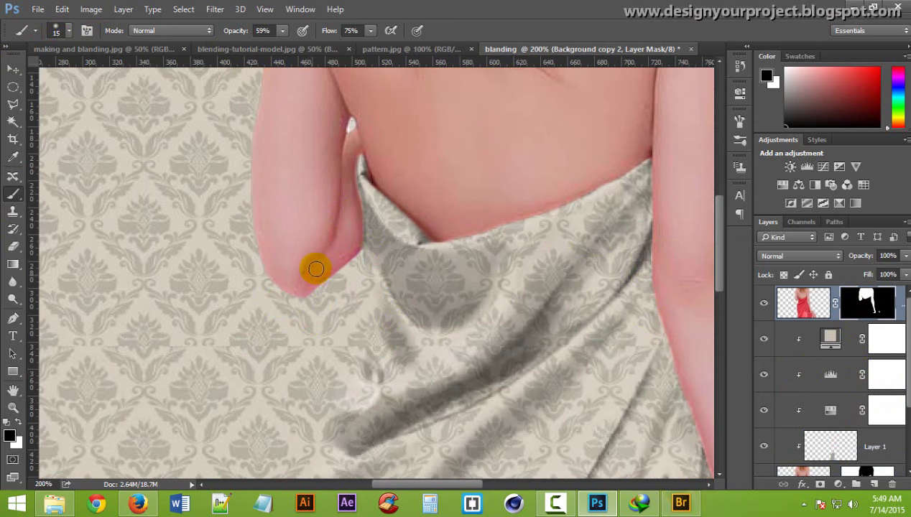
{"action": "key", "text": "ctrl+plus"}
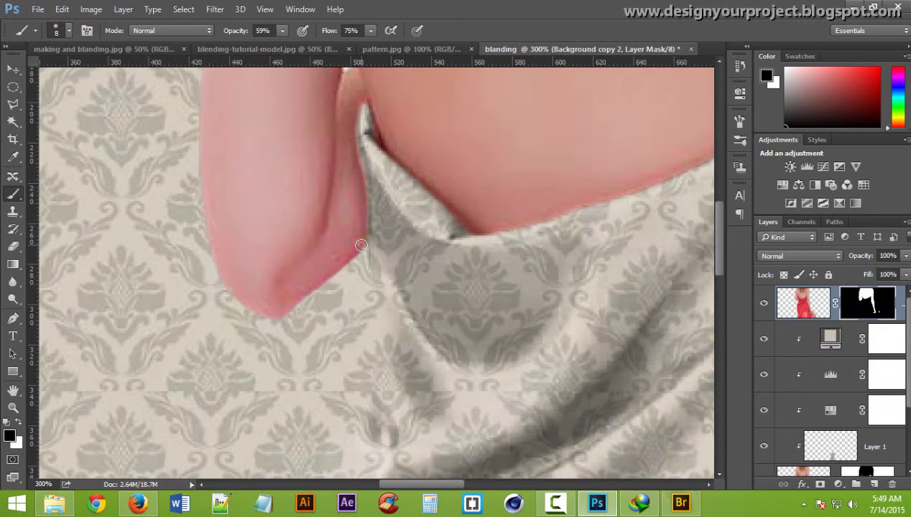
{"action": "left_click_drag", "start_coordinate": [361, 250], "coordinate": [329, 280]}
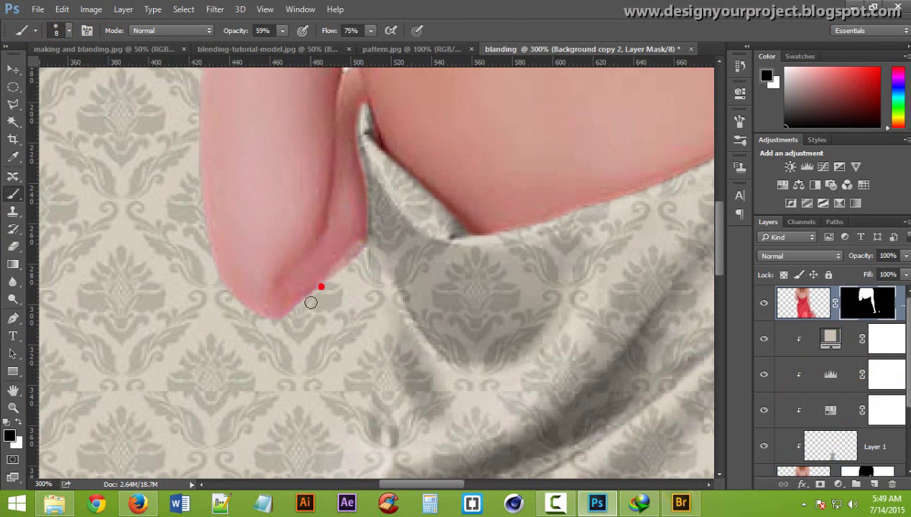
{"action": "left_click_drag", "start_coordinate": [310, 302], "coordinate": [283, 319]}
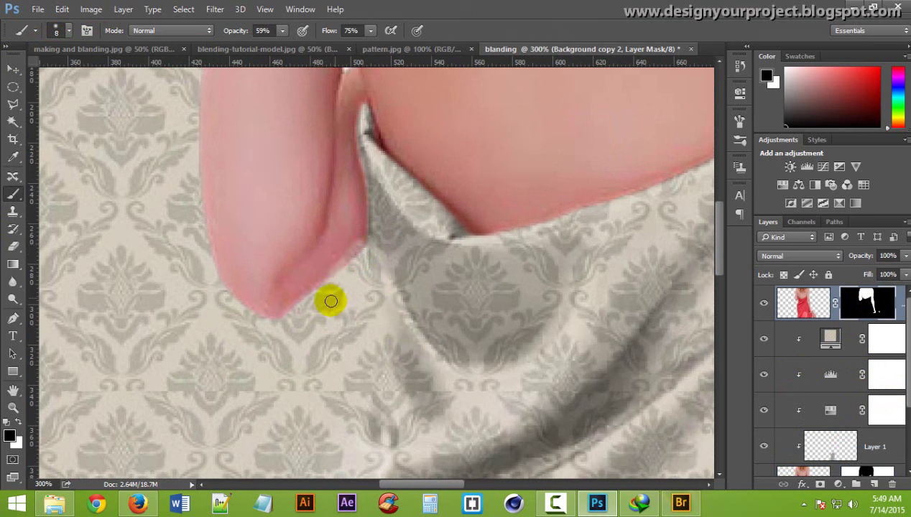
- Pan to the right arm and clean the mask along its upper edge
{"action": "mouse_move", "coordinate": [247, 211]}
{"action": "left_mouse_down"}
{"action": "mouse_move", "coordinate": [399, 380]}
{"action": "mouse_move", "coordinate": [213, 294]}
{"action": "mouse_move", "coordinate": [557, 362]}
{"action": "mouse_move", "coordinate": [521, 353]}
{"action": "left_mouse_up"}
{"action": "mouse_move", "coordinate": [187, 264]}
{"action": "left_mouse_down"}
{"action": "mouse_move", "coordinate": [304, 279]}
{"action": "mouse_move", "coordinate": [339, 302]}
{"action": "mouse_move", "coordinate": [447, 319]}
{"action": "left_mouse_up"}
{"action": "left_click", "coordinate": [448, 196]}
{"action": "mouse_move", "coordinate": [447, 196]}
{"action": "left_mouse_down"}
{"action": "mouse_move", "coordinate": [476, 253]}
{"action": "mouse_move", "coordinate": [452, 186]}
{"action": "mouse_move", "coordinate": [462, 196]}
{"action": "mouse_move", "coordinate": [458, 174]}
{"action": "left_mouse_up"}
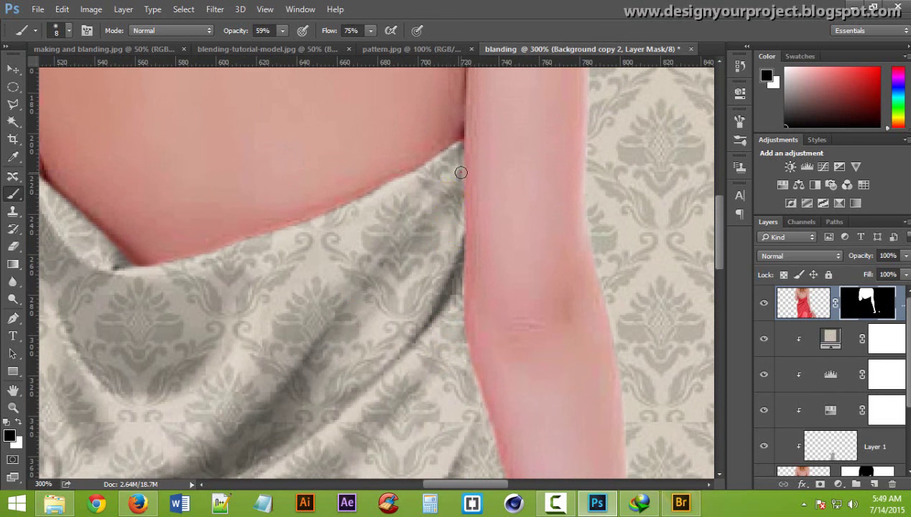
- Paint the Background copy 2 mask down the upper edge of the right arm
{"action": "left_click_drag", "start_coordinate": [458, 190], "coordinate": [460, 263]}
{"action": "scroll", "coordinate": [460, 263], "scroll_direction": "down", "scroll_amount": 2}
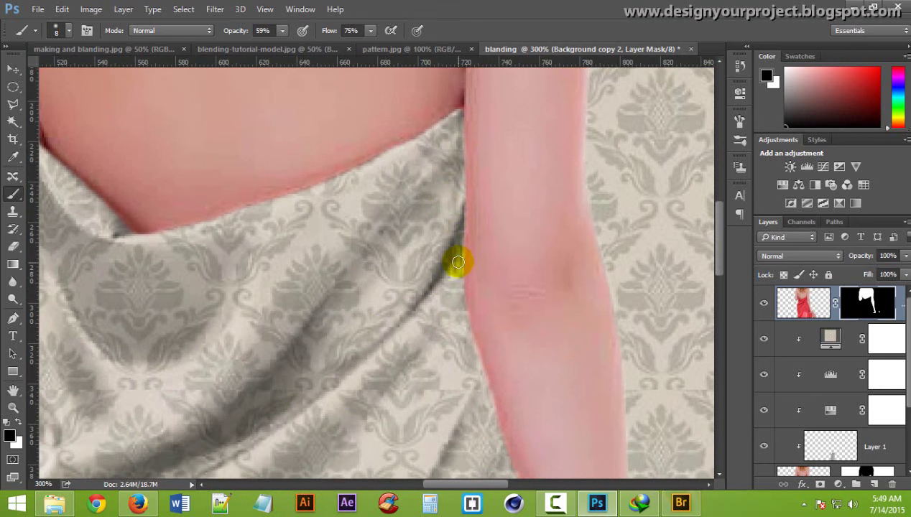
{"action": "scroll", "coordinate": [452, 272], "scroll_direction": "down", "scroll_amount": 3}
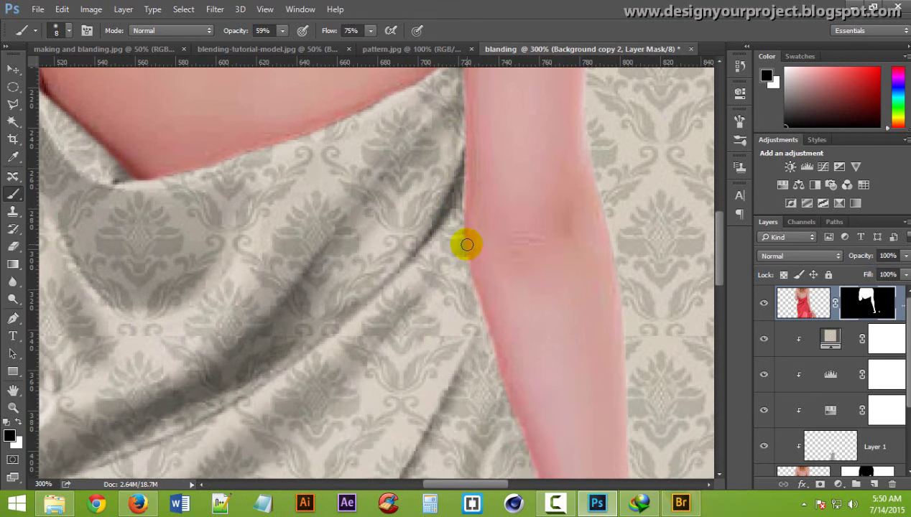
{"action": "scroll", "coordinate": [462, 245], "scroll_direction": "down", "scroll_amount": 2}
{"action": "left_click_drag", "start_coordinate": [463, 245], "coordinate": [472, 245]}
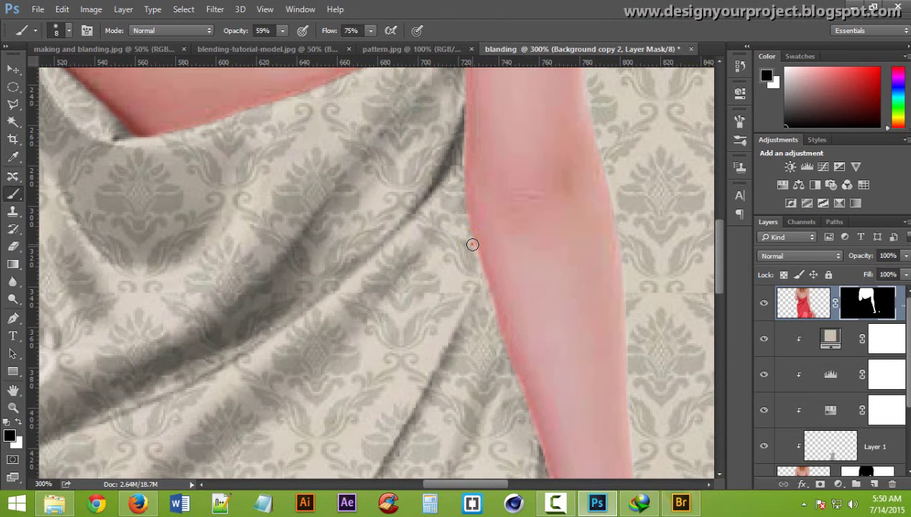
{"action": "scroll", "coordinate": [471, 245], "scroll_direction": "down", "scroll_amount": 2}
{"action": "left_click_drag", "start_coordinate": [447, 289], "coordinate": [478, 236]}
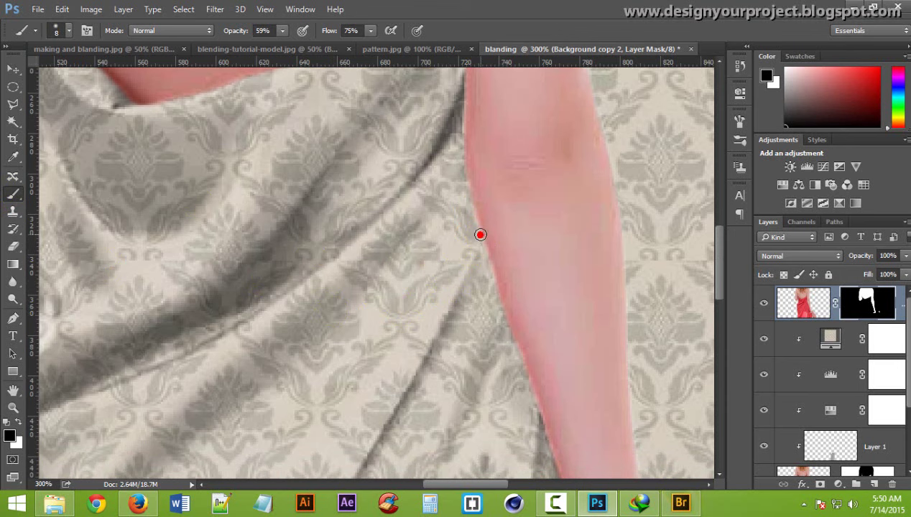
{"action": "scroll", "coordinate": [493, 296], "scroll_direction": "down", "scroll_amount": 2}
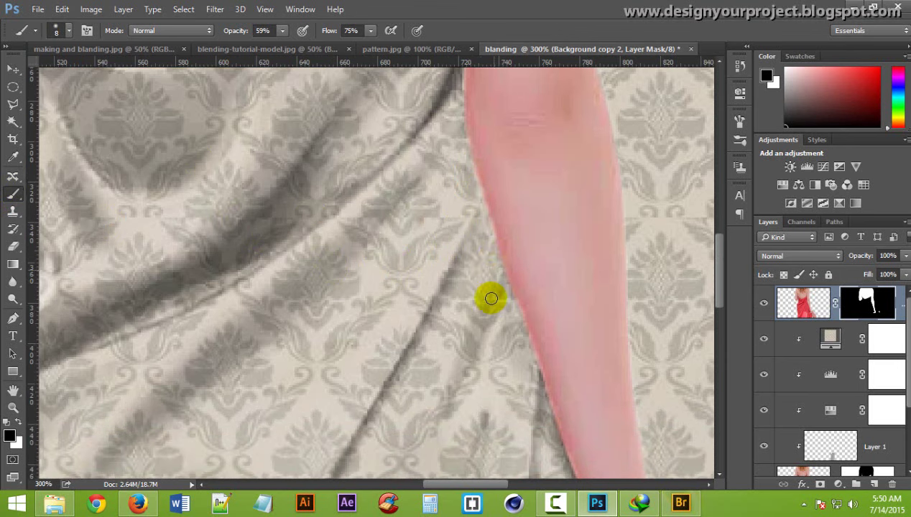
{"action": "left_click_drag", "start_coordinate": [488, 297], "coordinate": [494, 245]}
{"action": "scroll", "coordinate": [478, 278], "scroll_direction": "down", "scroll_amount": 2}
{"action": "left_click_drag", "start_coordinate": [427, 310], "coordinate": [520, 226]}
- Continue cleaning the mask further down the right arm's edge against the drape
{"action": "scroll", "coordinate": [510, 229], "scroll_direction": "down", "scroll_amount": 2}
{"action": "scroll", "coordinate": [512, 228], "scroll_direction": "down", "scroll_amount": 2}
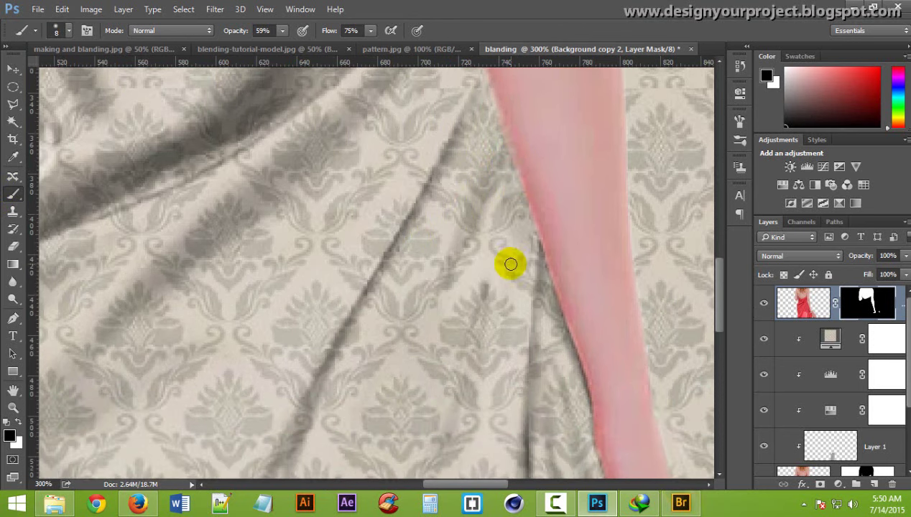
{"action": "left_click_drag", "start_coordinate": [510, 260], "coordinate": [532, 191]}
{"action": "left_click", "coordinate": [530, 190]}
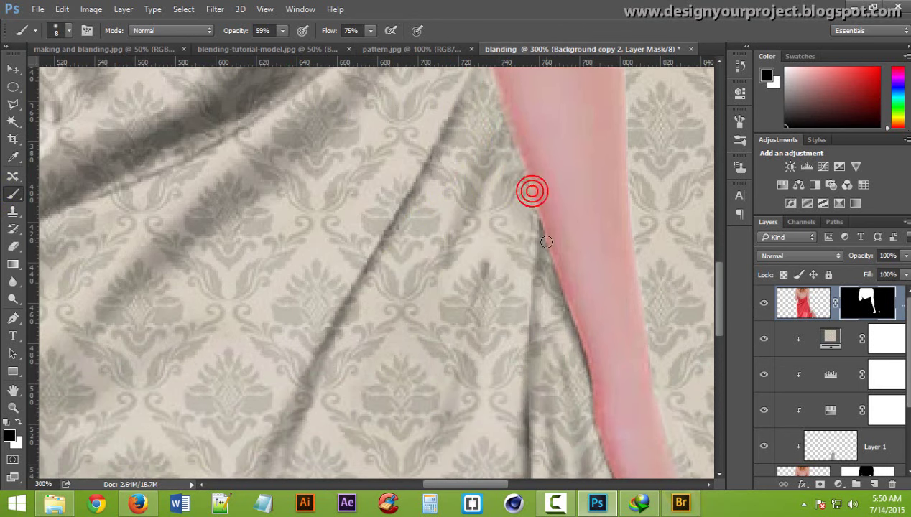
{"action": "left_click_drag", "start_coordinate": [540, 242], "coordinate": [562, 266]}
{"action": "scroll", "coordinate": [544, 248], "scroll_direction": "down", "scroll_amount": 2}
{"action": "scroll", "coordinate": [558, 253], "scroll_direction": "down", "scroll_amount": 1}
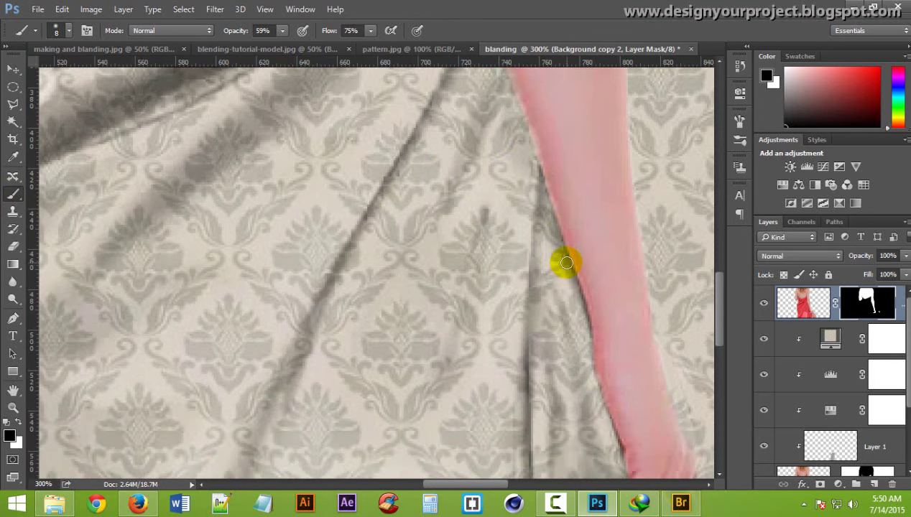
{"action": "scroll", "coordinate": [571, 262], "scroll_direction": "down", "scroll_amount": 2}
{"action": "left_click_drag", "start_coordinate": [662, 223], "coordinate": [588, 257]}
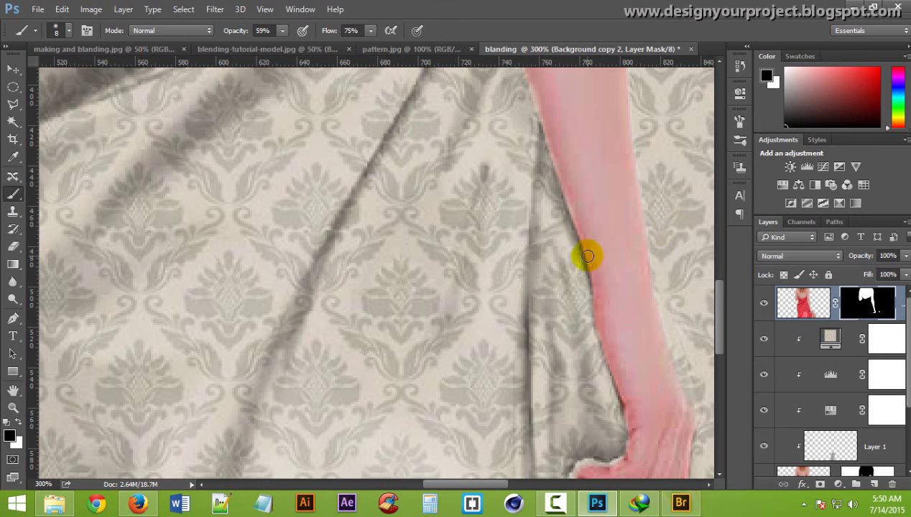
{"action": "scroll", "coordinate": [579, 257], "scroll_direction": "down", "scroll_amount": 2}
- Tidy the mask edges along the forearm, wrist and hand, then zoom out
{"action": "left_click", "coordinate": [578, 258]}
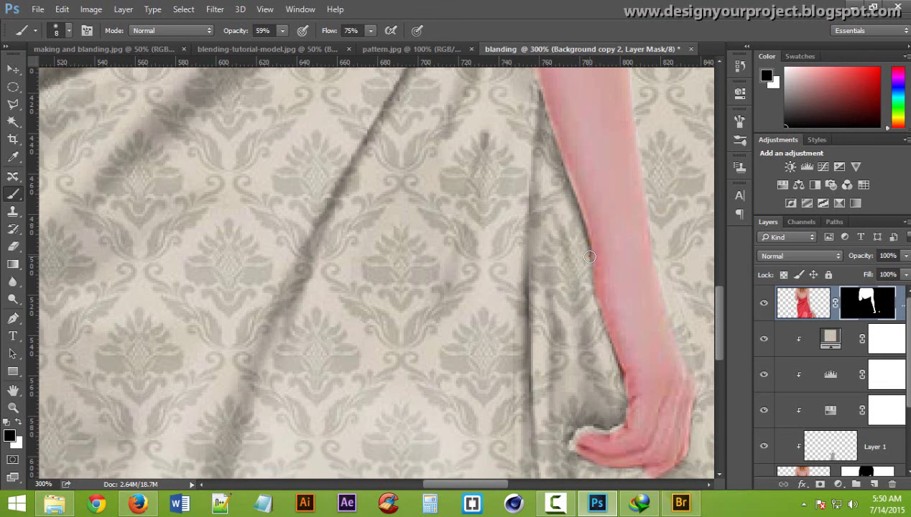
{"action": "scroll", "coordinate": [587, 260], "scroll_direction": "down", "scroll_amount": 4}
{"action": "left_click", "coordinate": [596, 267]}
{"action": "scroll", "coordinate": [598, 267], "scroll_direction": "down", "scroll_amount": 1}
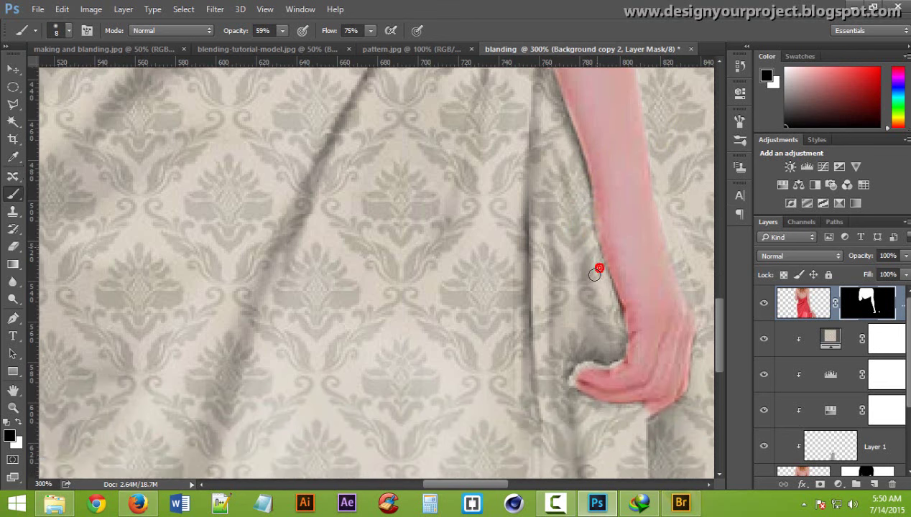
{"action": "left_click", "coordinate": [604, 264]}
{"action": "left_click_drag", "start_coordinate": [604, 263], "coordinate": [611, 256]}
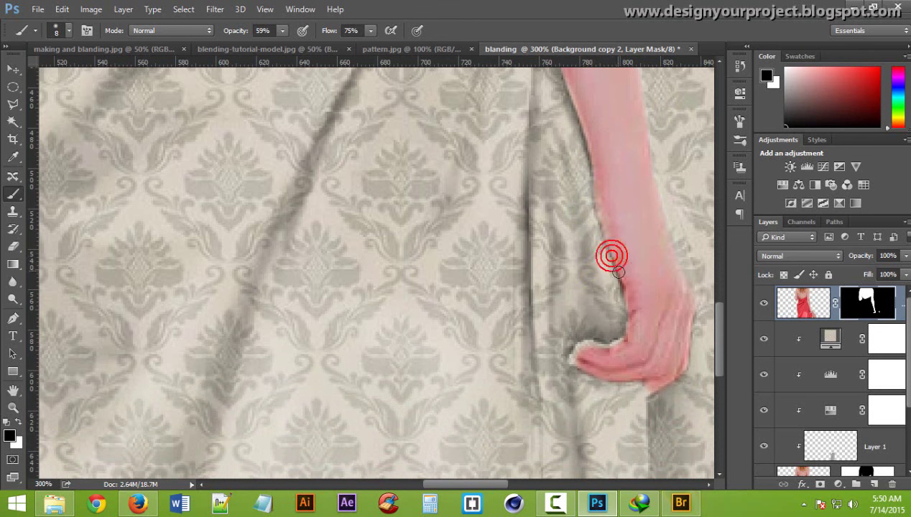
{"action": "left_click_drag", "start_coordinate": [625, 291], "coordinate": [626, 296]}
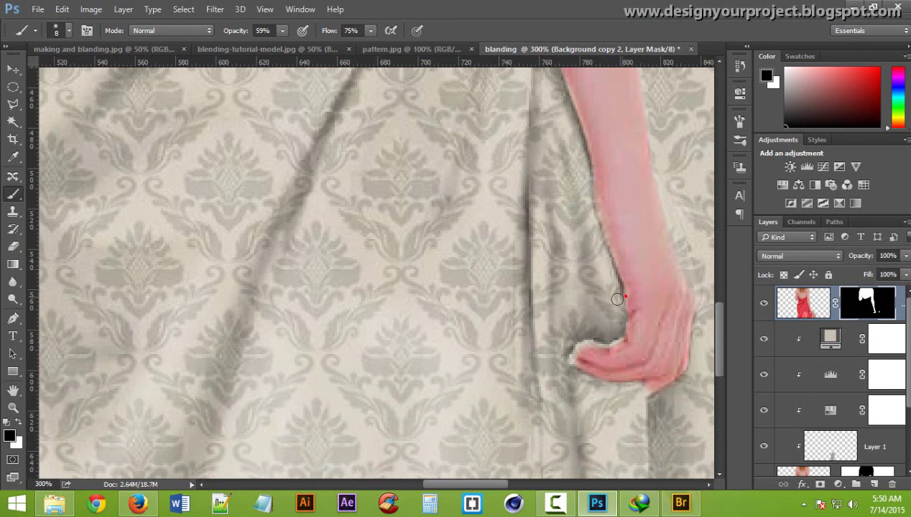
{"action": "scroll", "coordinate": [618, 299], "scroll_direction": "down", "scroll_amount": 2}
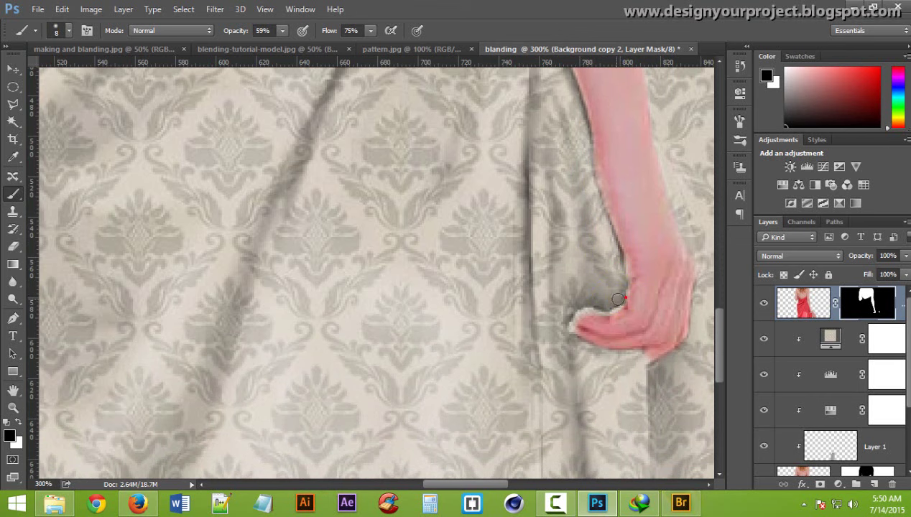
{"action": "left_click_drag", "start_coordinate": [618, 299], "coordinate": [595, 227]}
{"action": "left_click", "coordinate": [588, 228], "text": "alt"}
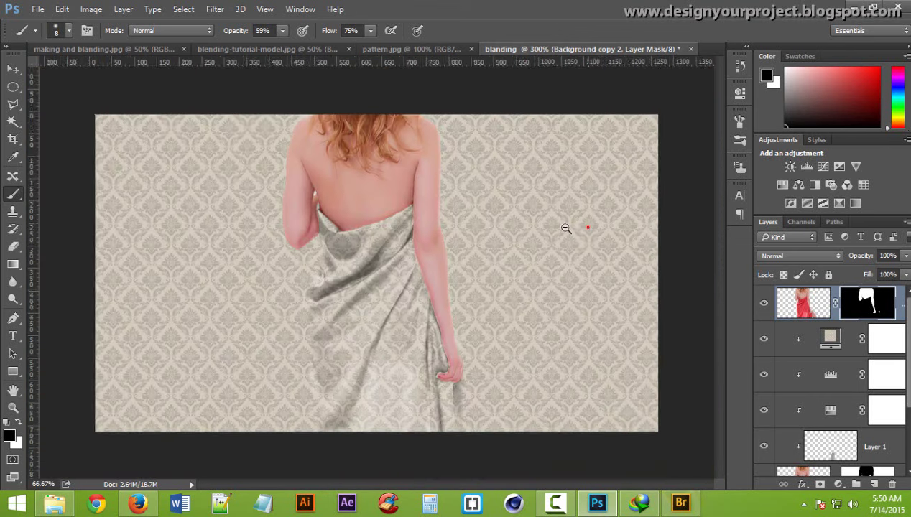
- Zoom out to view the whole composite and dismiss the IDM warning and registration prompts
{"action": "left_click", "coordinate": [461, 228], "text": "alt"}
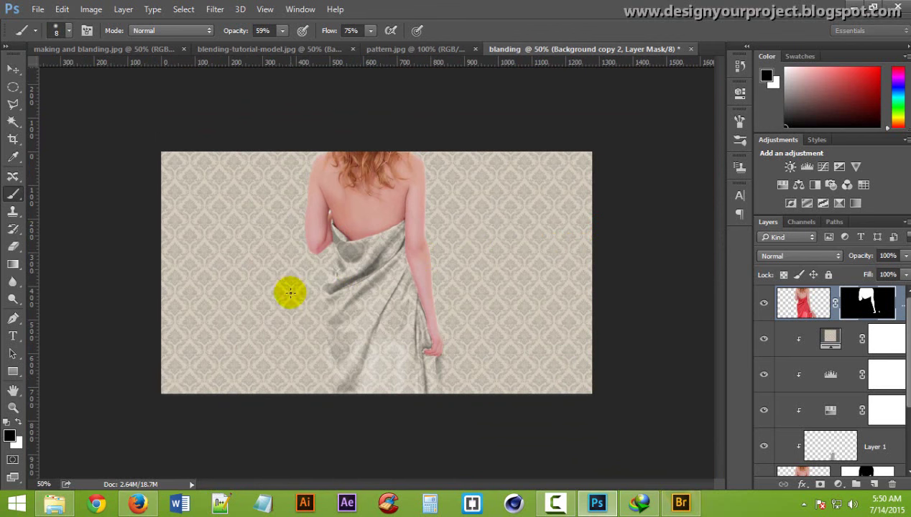
{"action": "left_click", "coordinate": [325, 167], "text": "ctrl"}
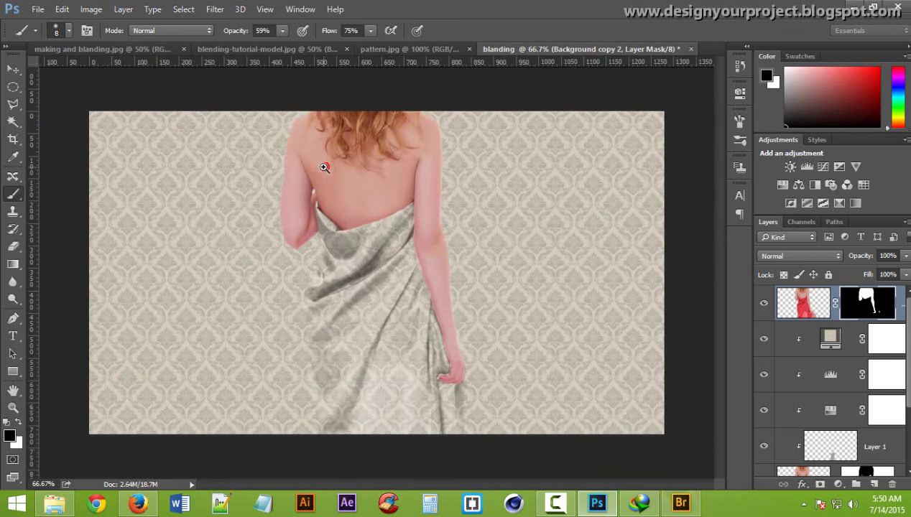
{"action": "left_click", "coordinate": [579, 165], "text": "alt"}
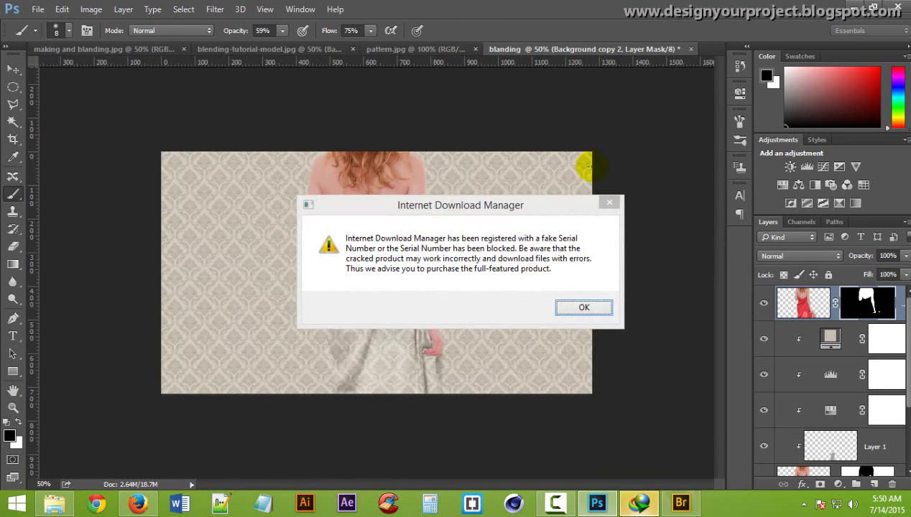
{"action": "left_click", "coordinate": [608, 309]}
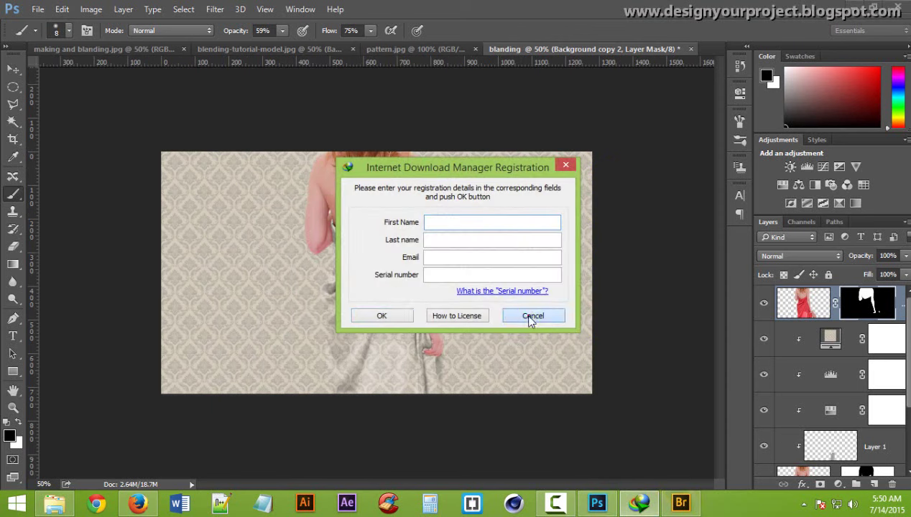
{"action": "left_click", "coordinate": [532, 318]}
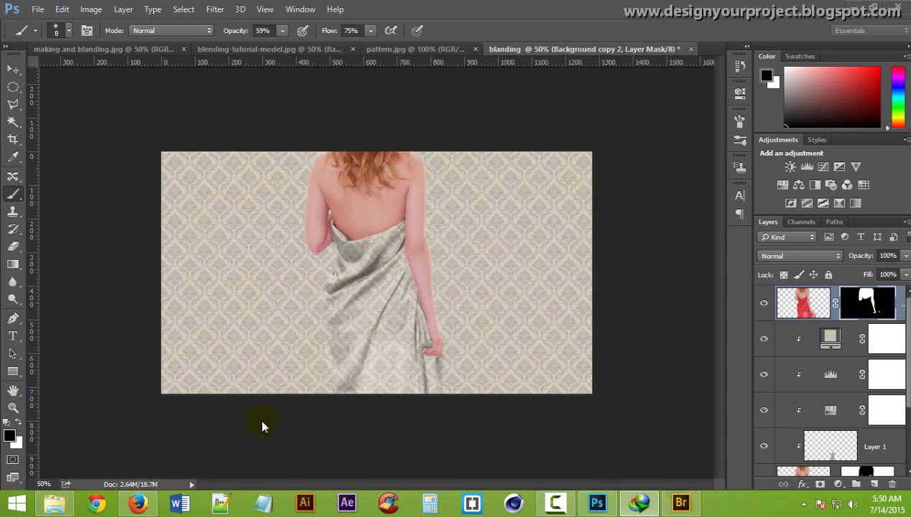
- Bring Firefox to the front and switch to the Facebook tab
{"action": "left_click", "coordinate": [137, 505]}
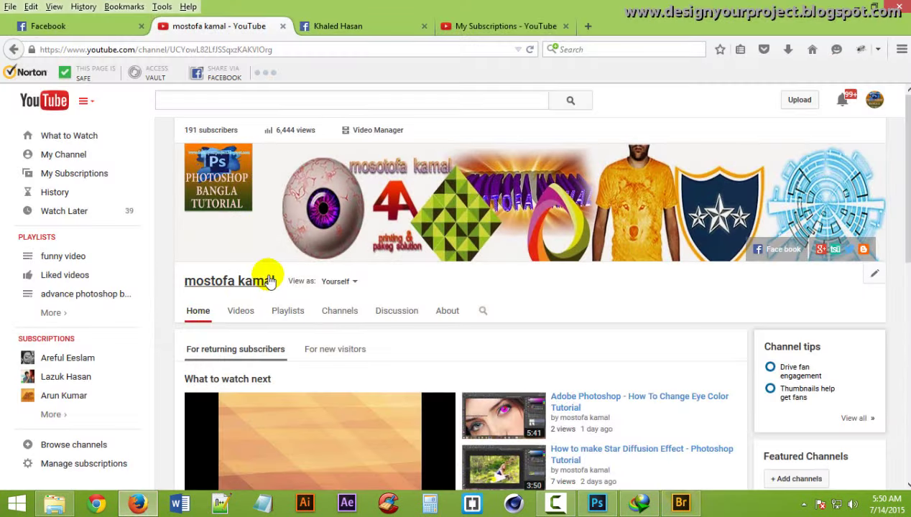
{"action": "scroll", "coordinate": [264, 276], "scroll_direction": "down", "scroll_amount": 4}
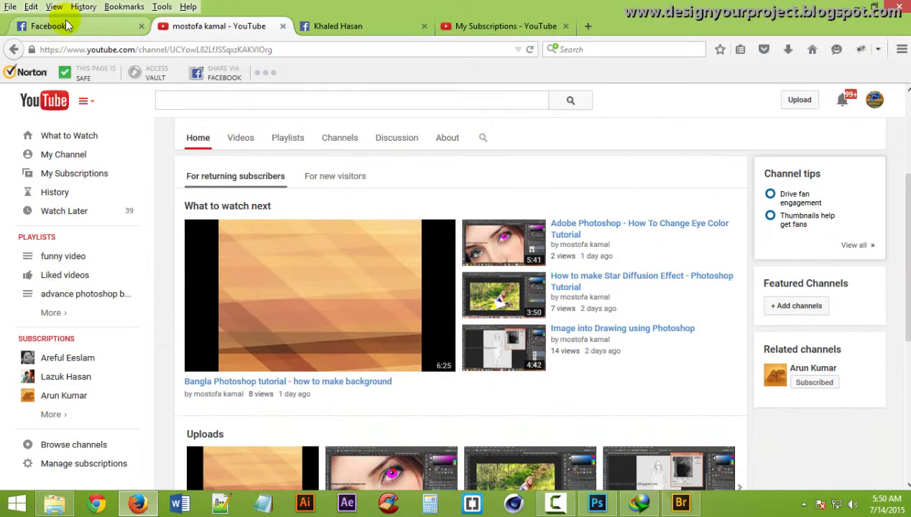
{"action": "left_click", "coordinate": [64, 26]}
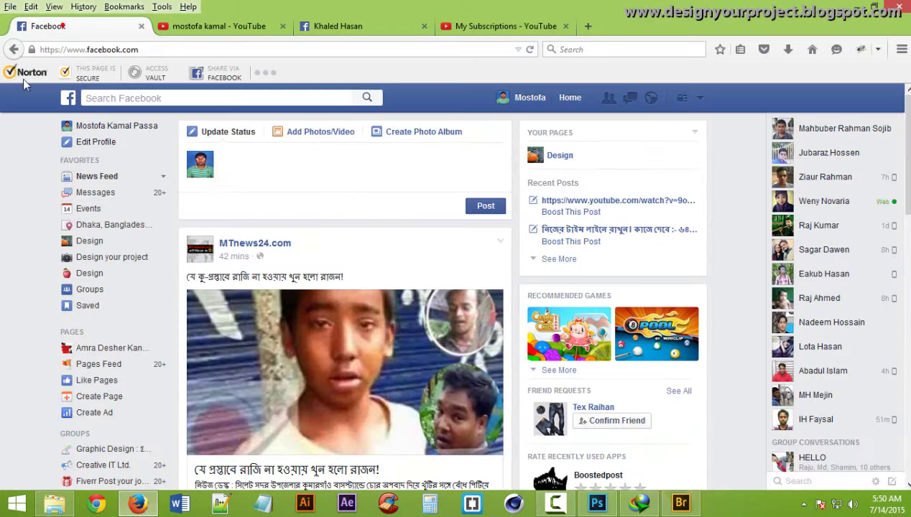
- Open the Design your project group and scroll to its pinned logo post
{"action": "left_click", "coordinate": [133, 259]}
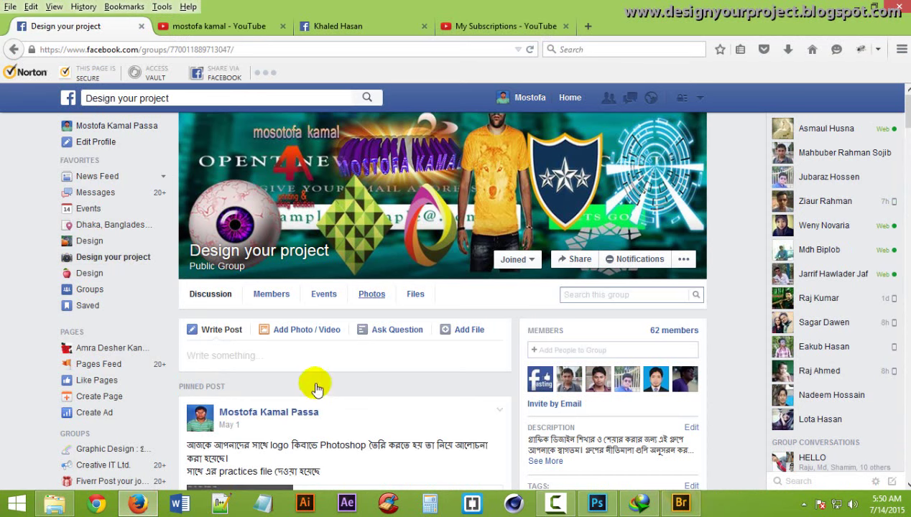
{"action": "scroll", "coordinate": [322, 372], "scroll_direction": "down", "scroll_amount": 5}
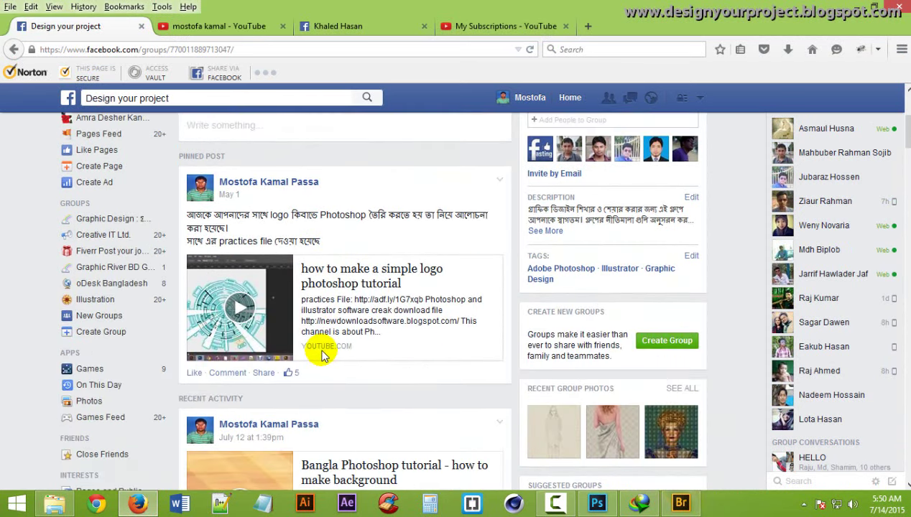